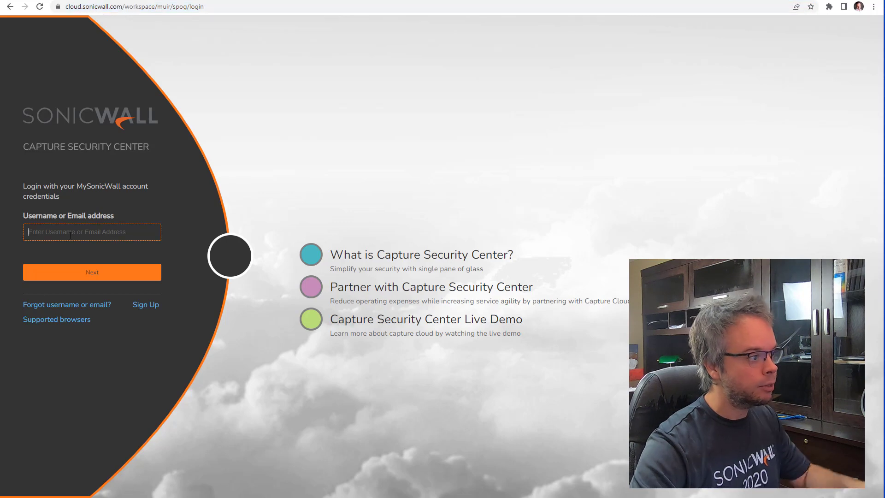
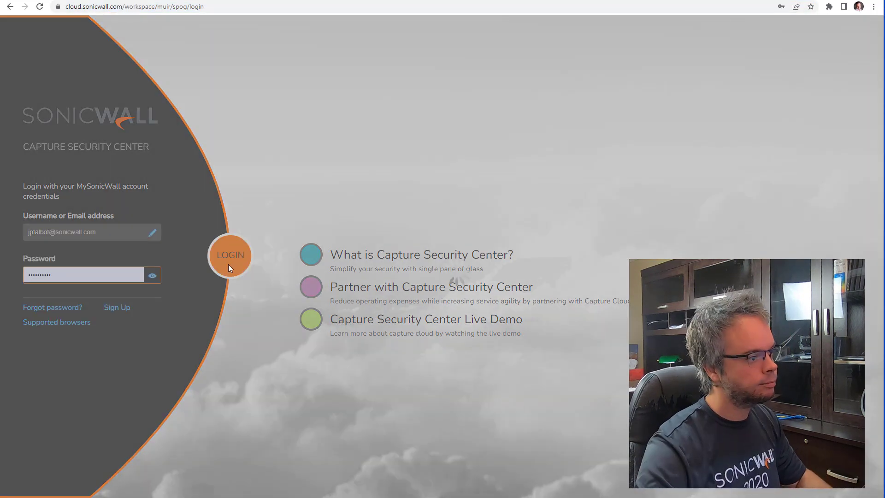
# Step: Sign in with the account credentials, switch to the YT tenant, and view its switch and TZ 470W firewall
pyautogui.click(228, 264)
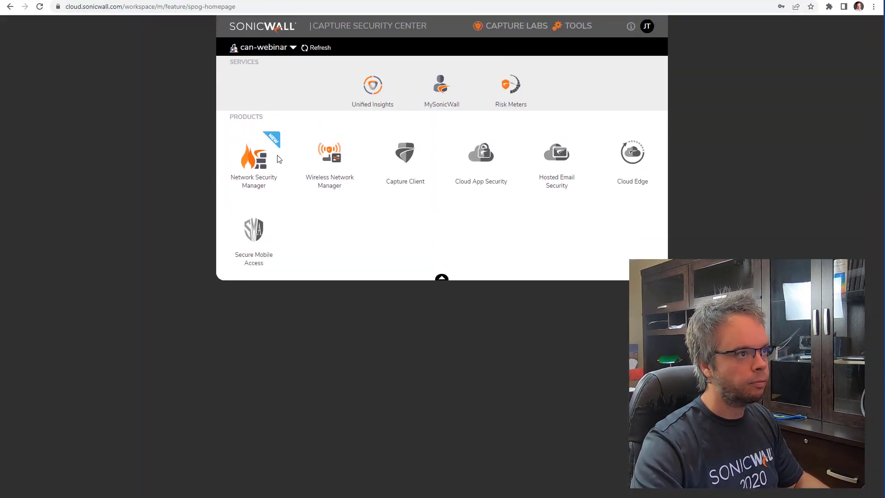
pyautogui.click(295, 50)
pyautogui.write('yt')
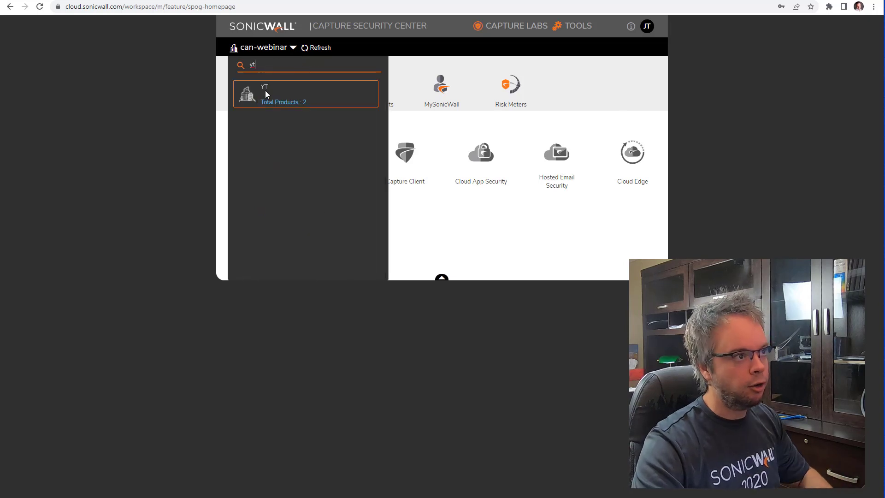
pyautogui.click(264, 90)
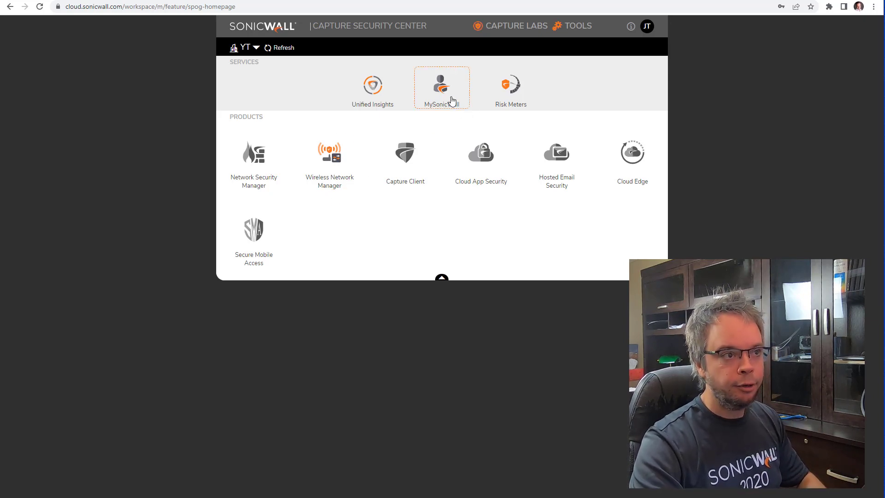
pyautogui.scroll(-5, 451, 101)
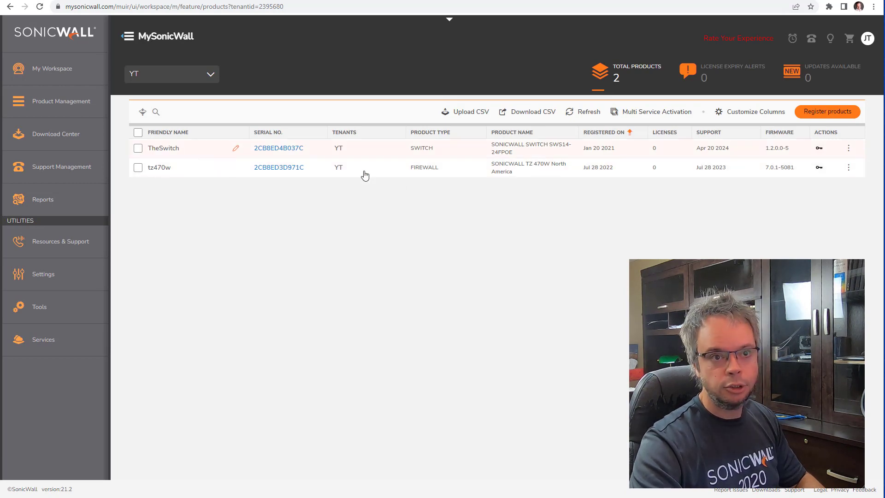
# Step: Start a new product registration with YT chosen as the tenant
pyautogui.click(828, 118)
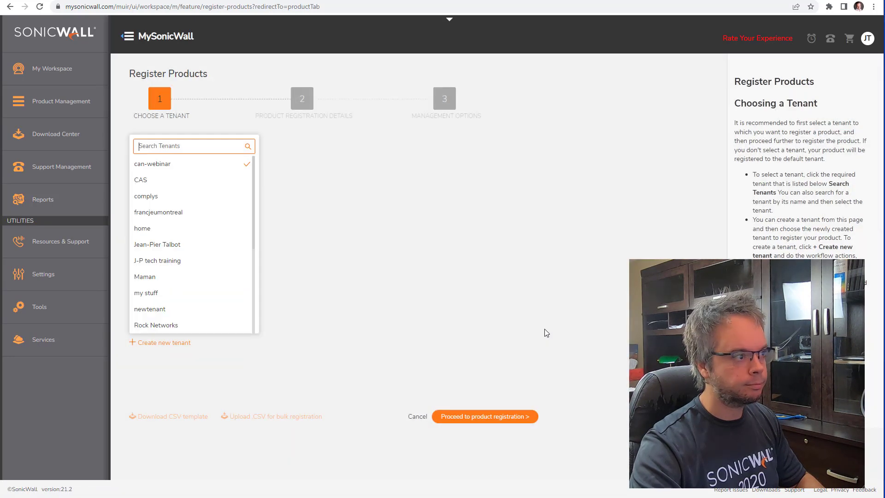
pyautogui.write('yt')
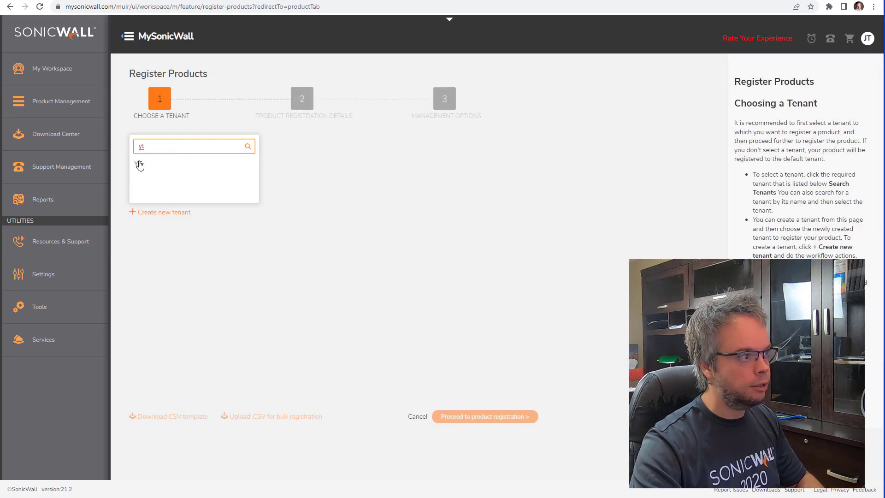
pyautogui.click(141, 164)
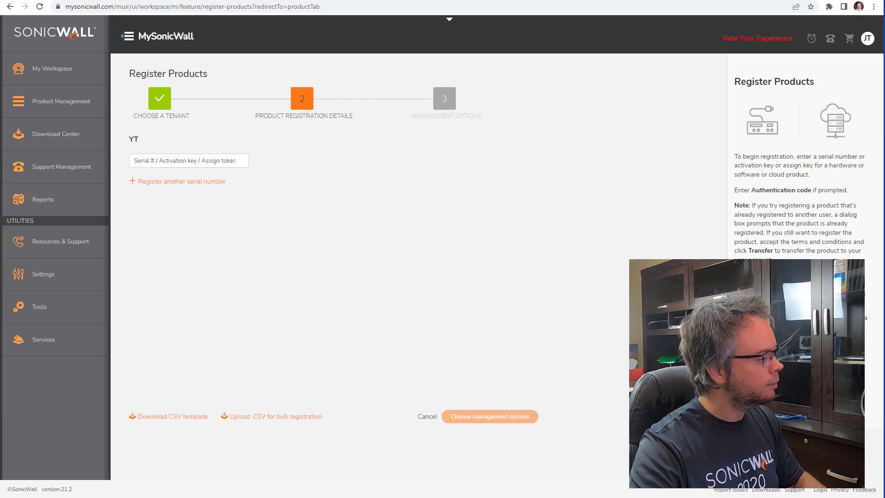
# Step: Download the bulk-registration CSV template, open it in Excel, and autofit all columns
pyautogui.click(174, 417)
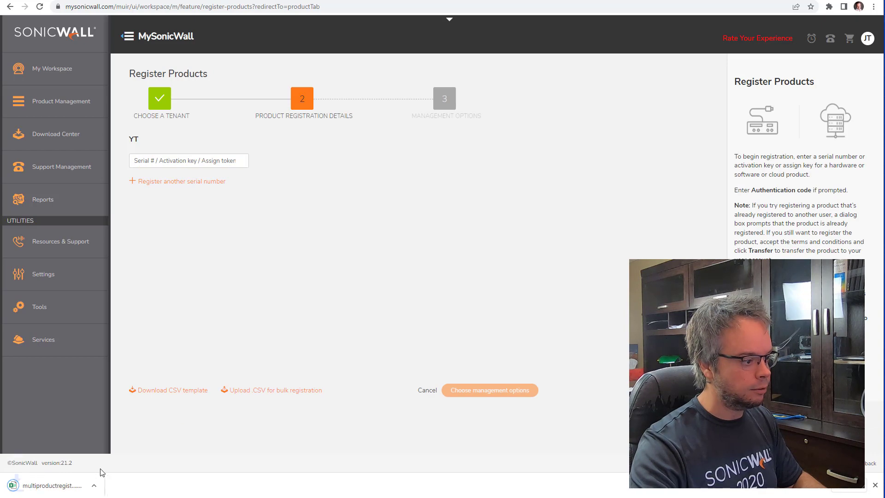
pyautogui.click(44, 488)
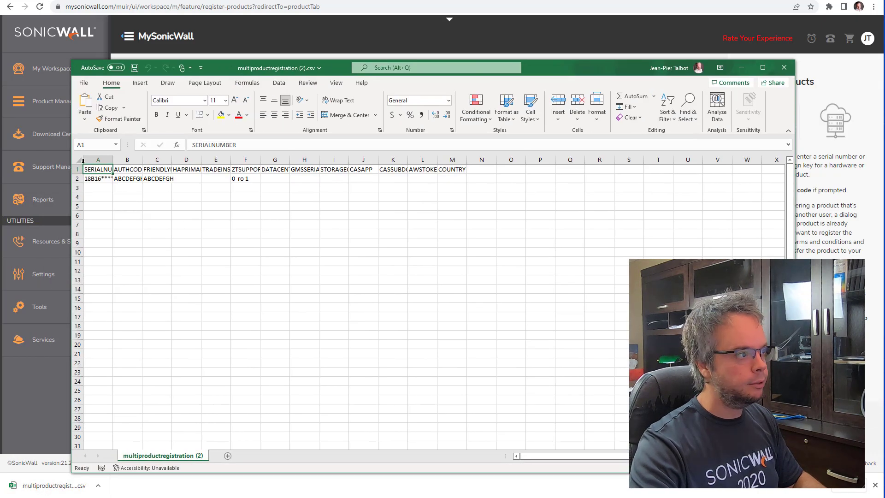
pyautogui.click(78, 160)
pyautogui.moveTo(114, 159); pyautogui.dragTo(115, 159)
pyautogui.doubleClick(115, 159)
# Step: Clear the sample values in row 2, check AUTHCODE, FRIENDLYNAME and COUNTRY, then close without saving
pyautogui.click(118, 181)
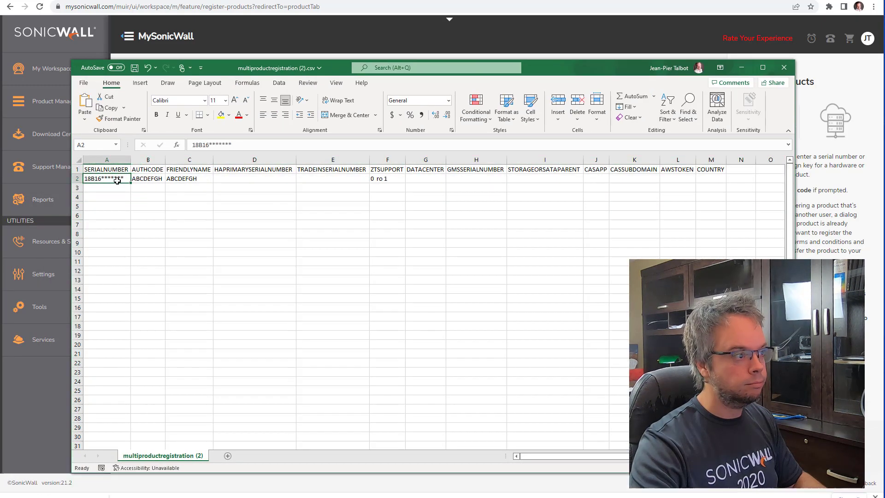
pyautogui.click(76, 179)
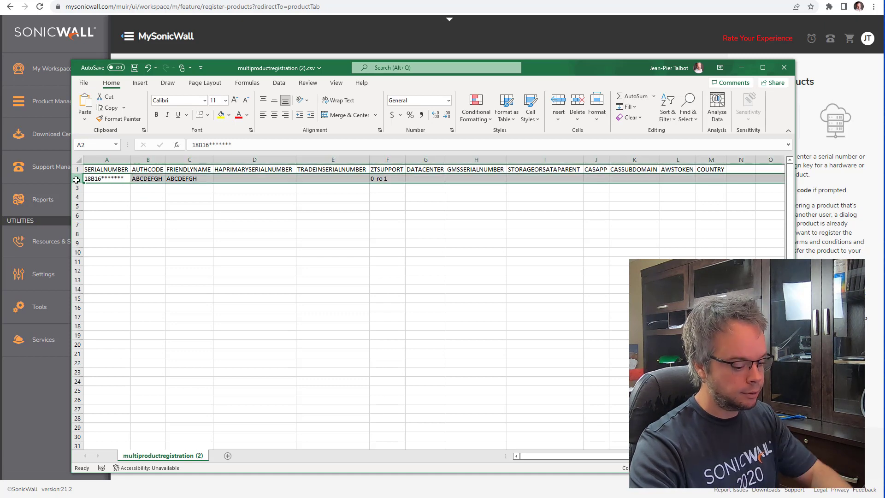
pyautogui.press('Delete')
pyautogui.click(104, 180)
pyautogui.click(141, 178)
pyautogui.click(178, 178)
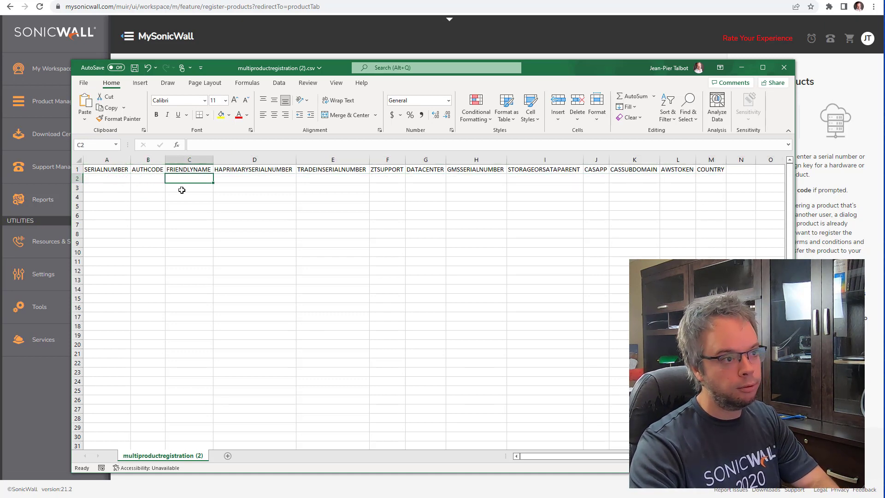
pyautogui.click(719, 181)
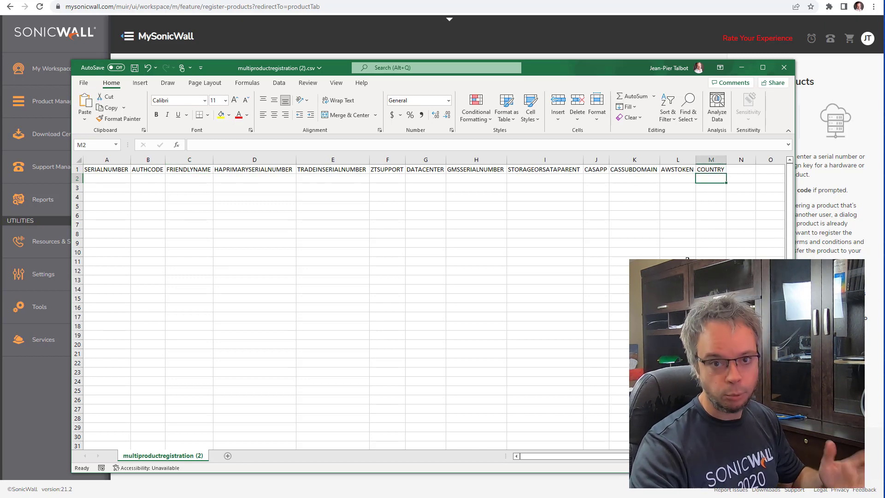
pyautogui.click(786, 68)
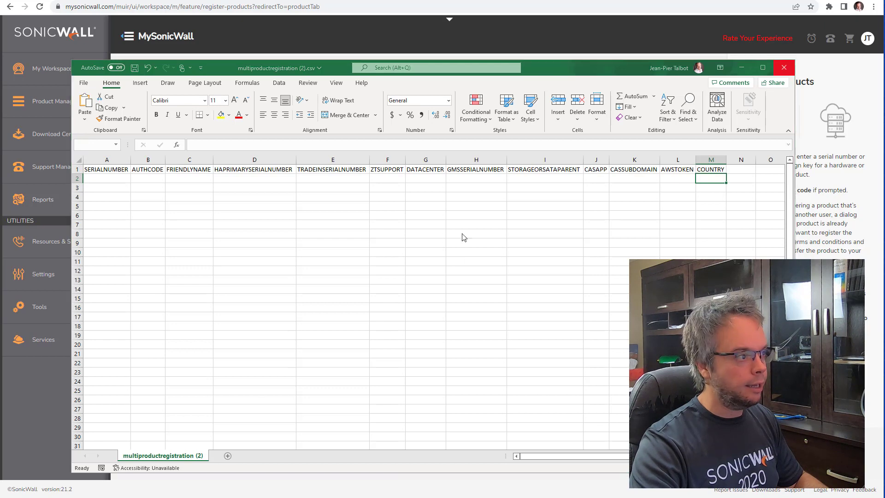
pyautogui.press('n')
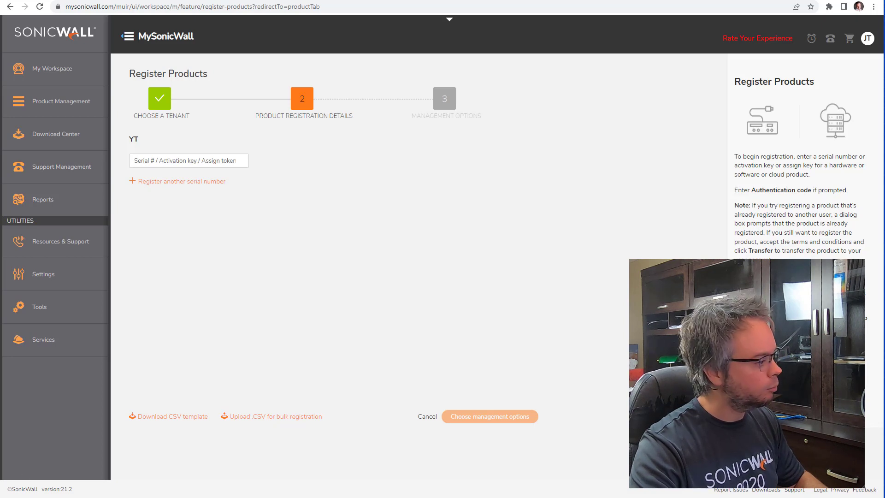
pyautogui.hotkey('alt', 'Tab')
pyautogui.click(92, 145)
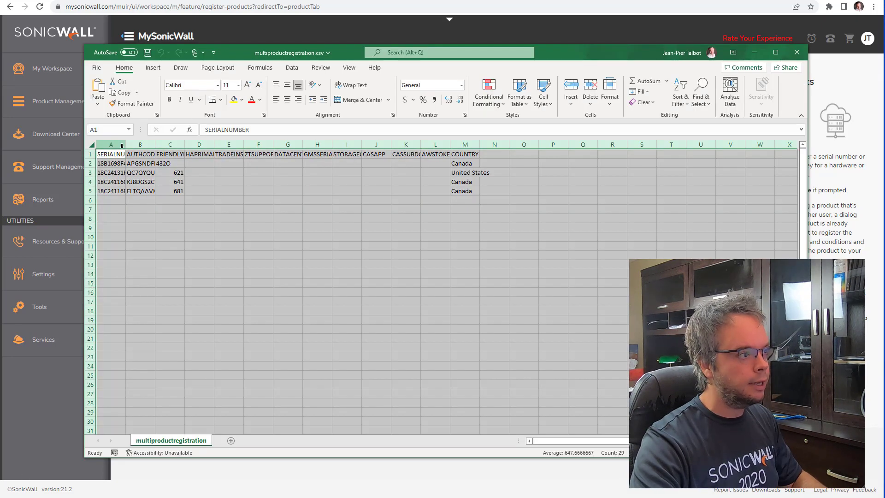
pyautogui.doubleClick(127, 145)
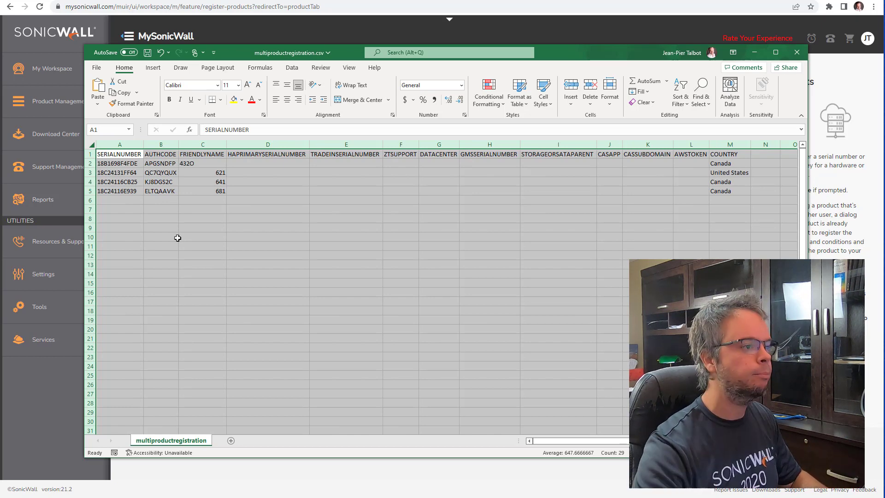
pyautogui.click(167, 219)
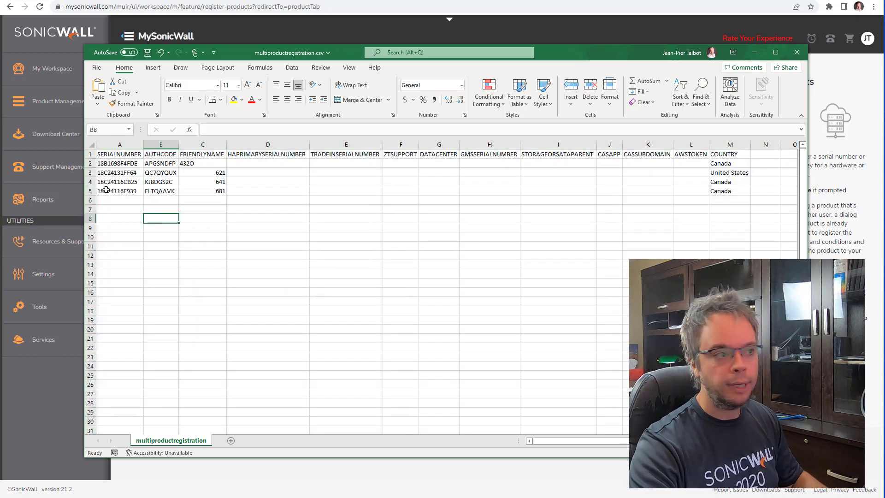
pyautogui.click(89, 163)
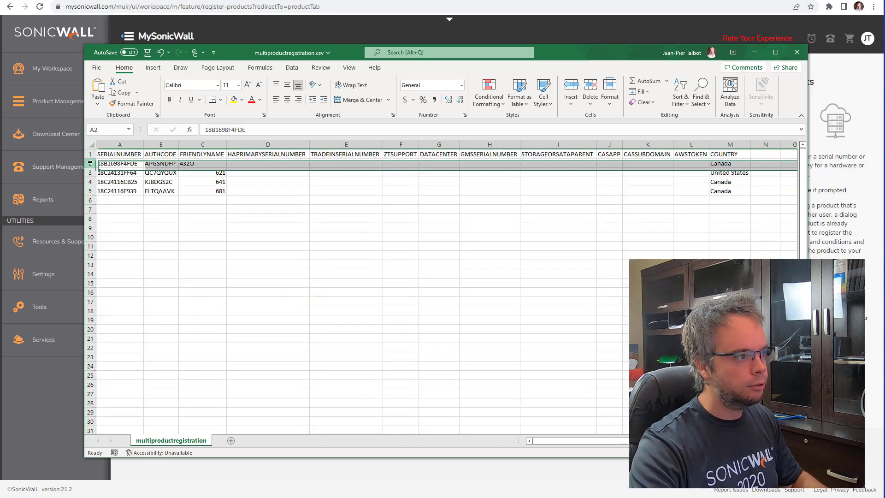
pyautogui.rightClick(90, 163)
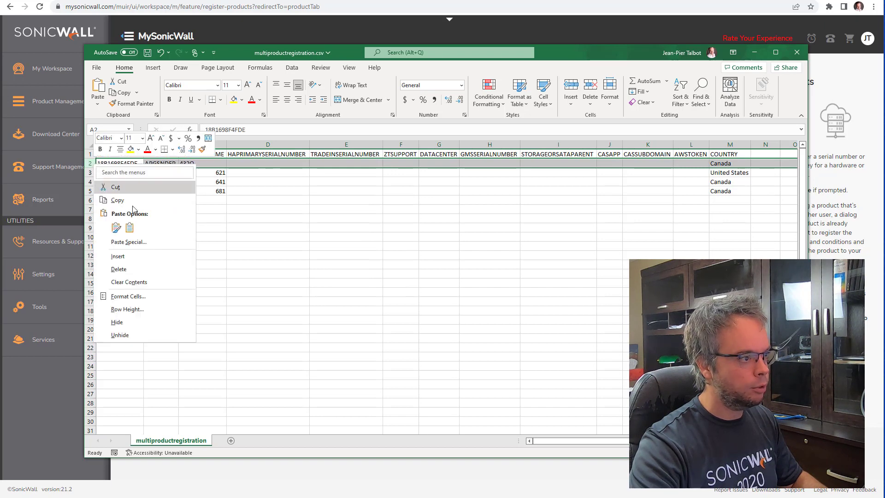
pyautogui.click(147, 270)
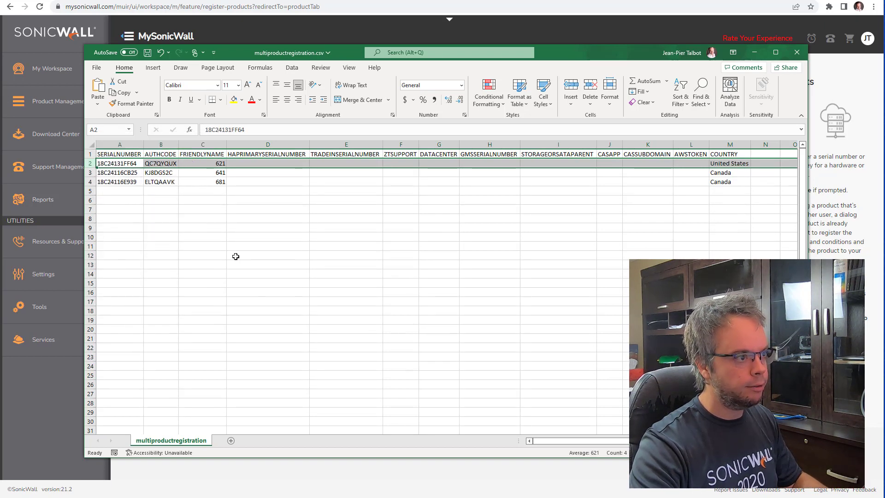
# Step: Review the remaining serials, auth codes, friendly names 621, 641, 681 and their country entries
pyautogui.click(181, 209)
pyautogui.moveTo(121, 164); pyautogui.dragTo(121, 182)
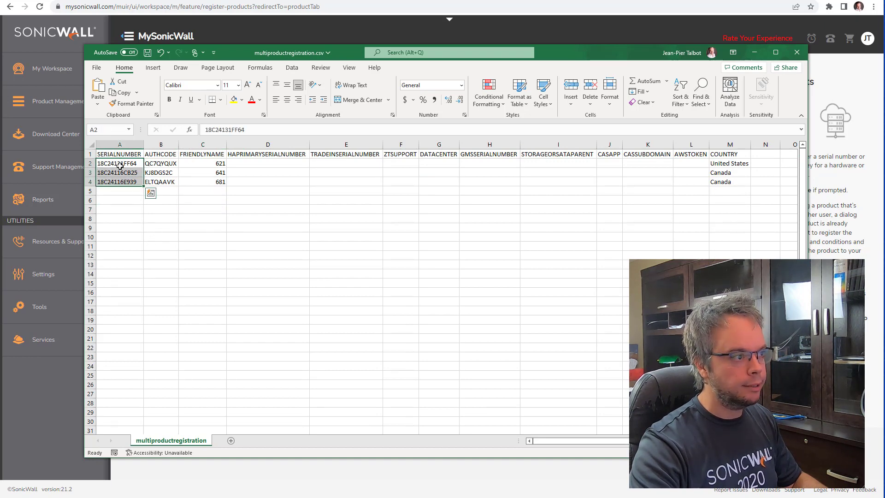
pyautogui.click(161, 164)
pyautogui.moveTo(193, 164); pyautogui.dragTo(198, 182)
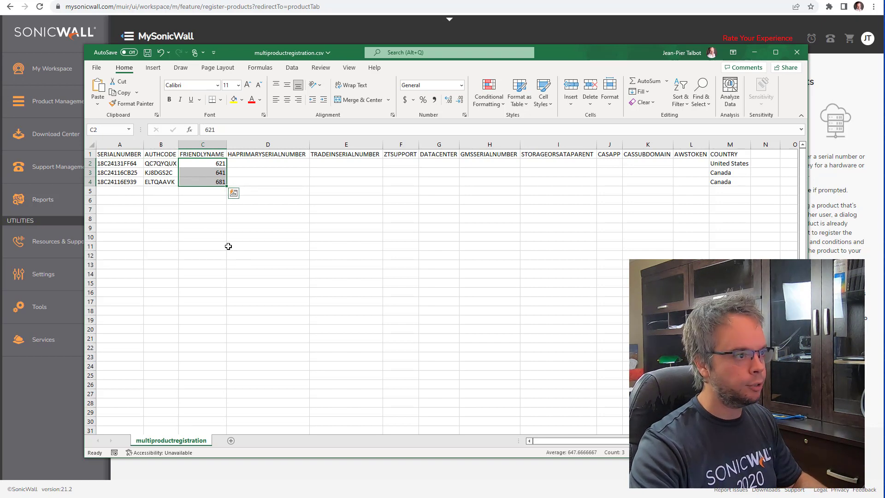
pyautogui.moveTo(740, 163); pyautogui.dragTo(742, 185)
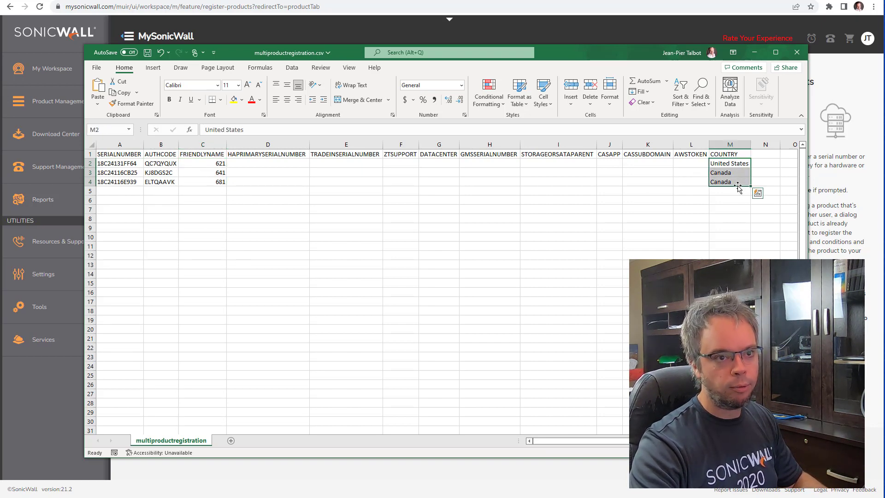
pyautogui.click(742, 190)
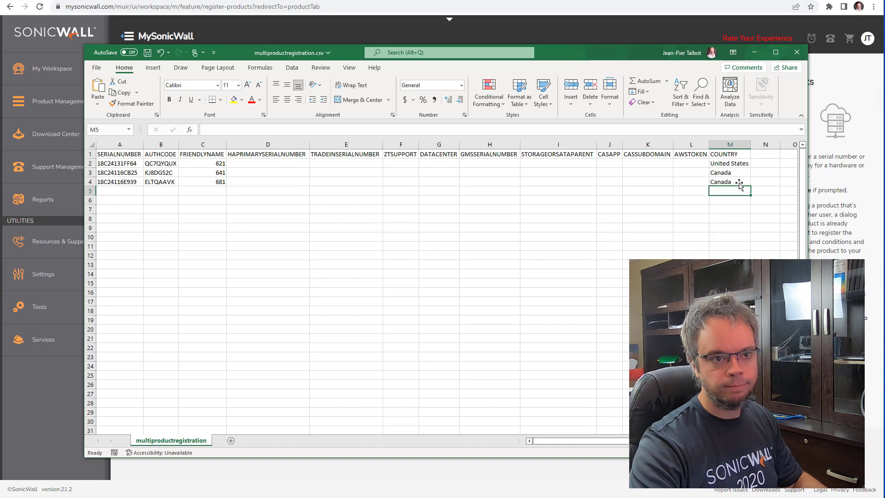
pyautogui.click(738, 164)
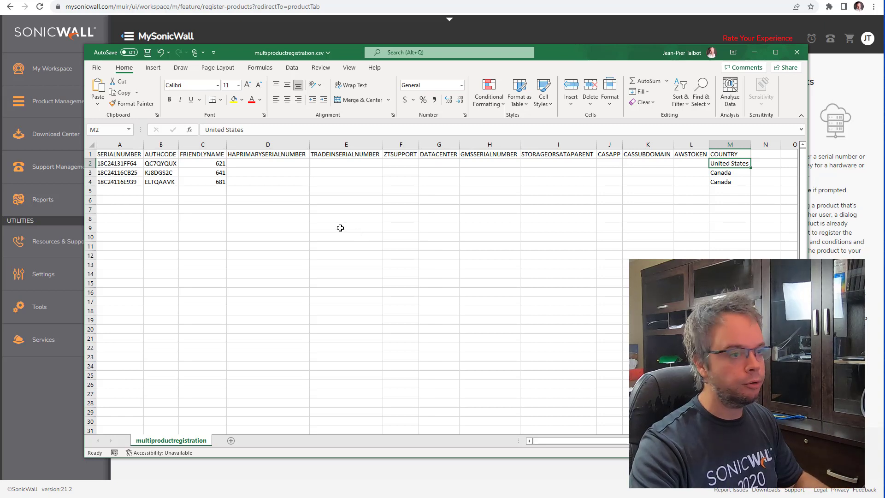
pyautogui.doubleClick(121, 173)
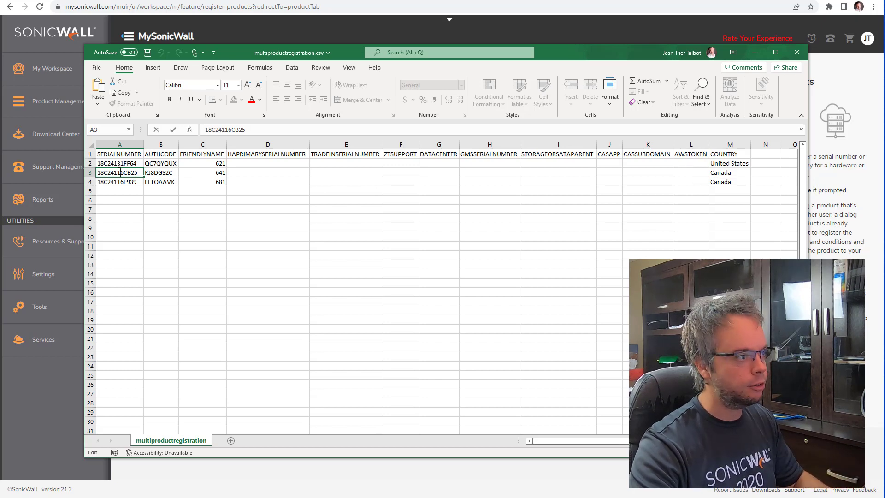
pyautogui.doubleClick(120, 172)
pyautogui.hotkey('ctrl', 'c')
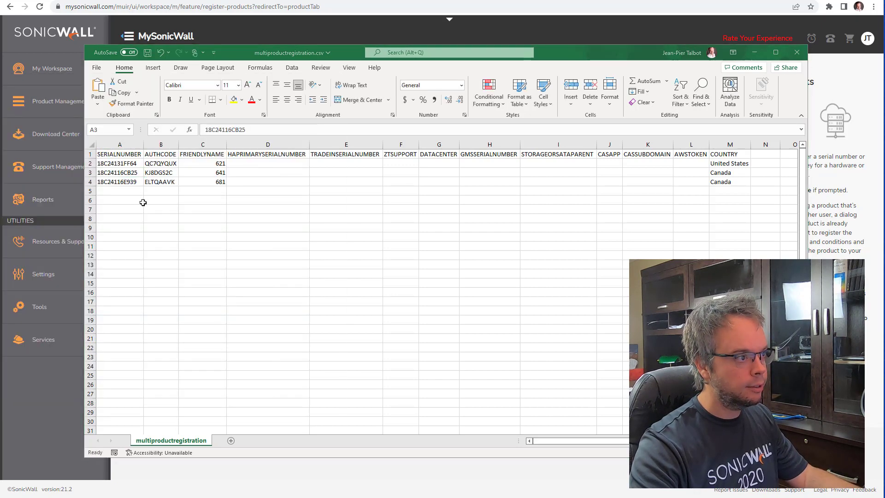
pyautogui.hotkey('alt', 'Tab')
pyautogui.click(169, 160)
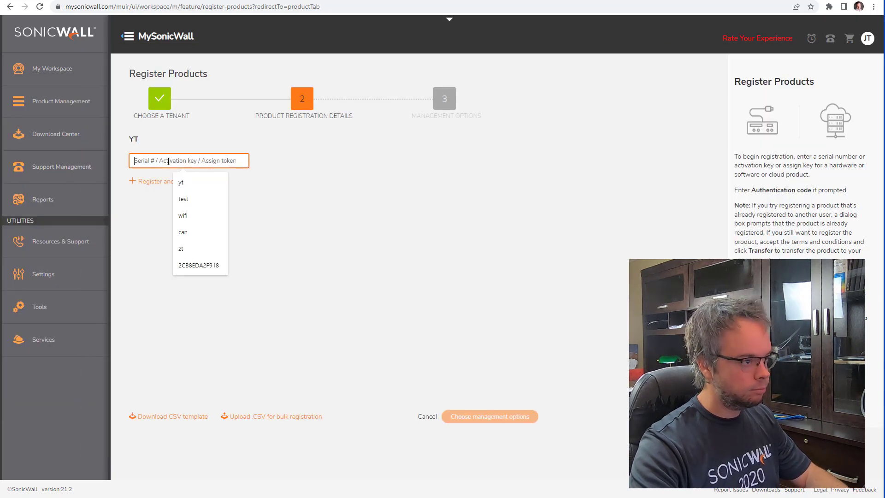
pyautogui.hotkey('ctrl', 'v')
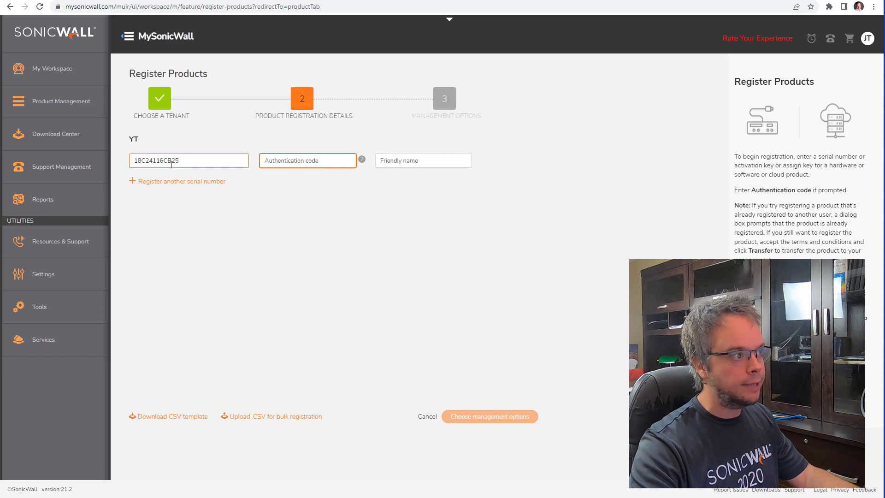
pyautogui.click(185, 162)
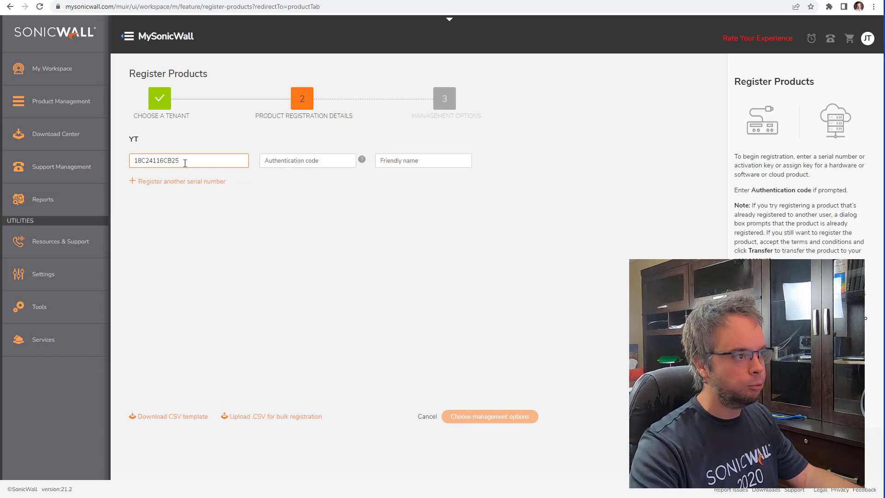
# Step: Copy the auth code from cell B3 into the form and enter friendly name 'dfghsdfgh'
pyautogui.hotkey('alt', 'Tab')
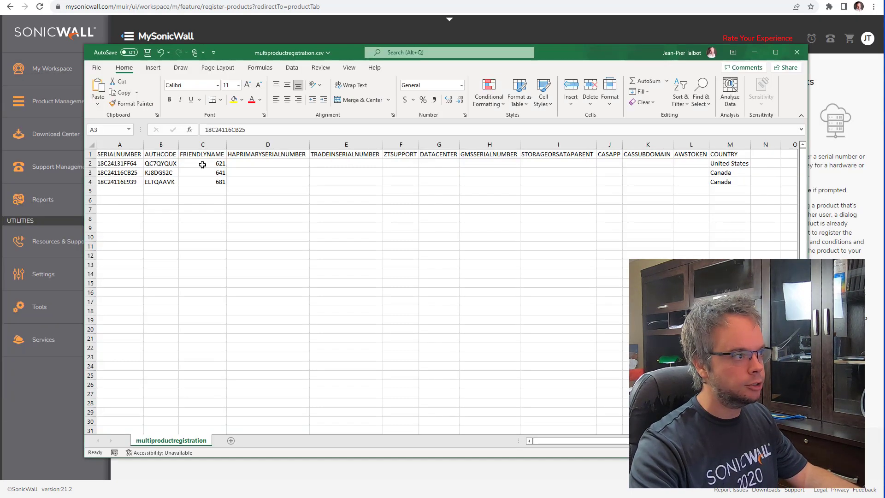
pyautogui.doubleClick(179, 173)
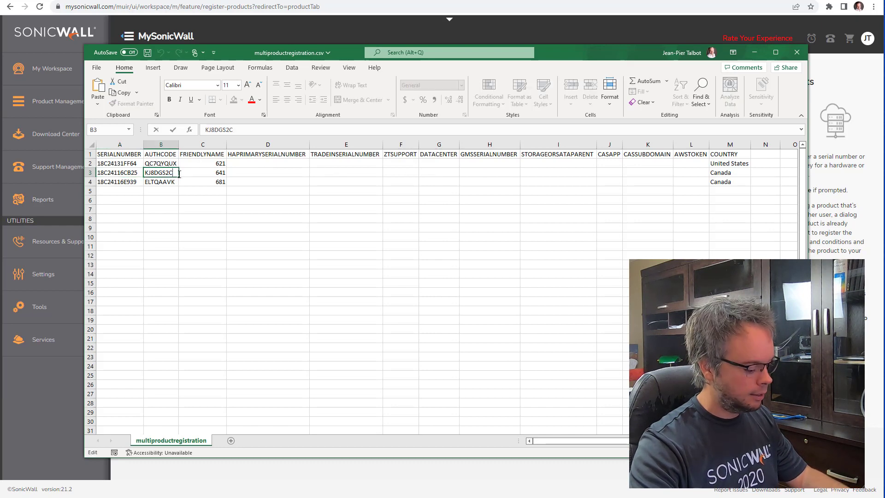
pyautogui.doubleClick(178, 173)
pyautogui.hotkey('ctrl', 'c')
pyautogui.hotkey('alt', 'Tab')
pyautogui.click(310, 162)
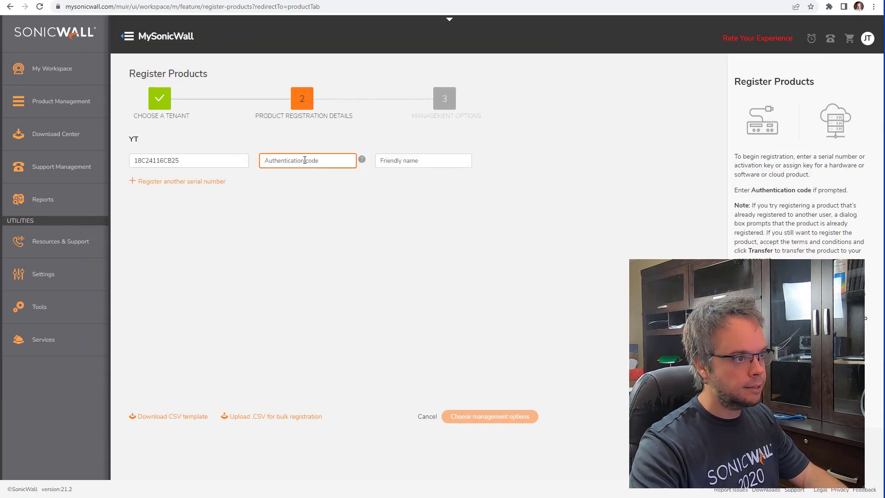
pyautogui.hotkey('ctrl', 'v')
pyautogui.click(408, 161)
pyautogui.write('dfghsdfgh')
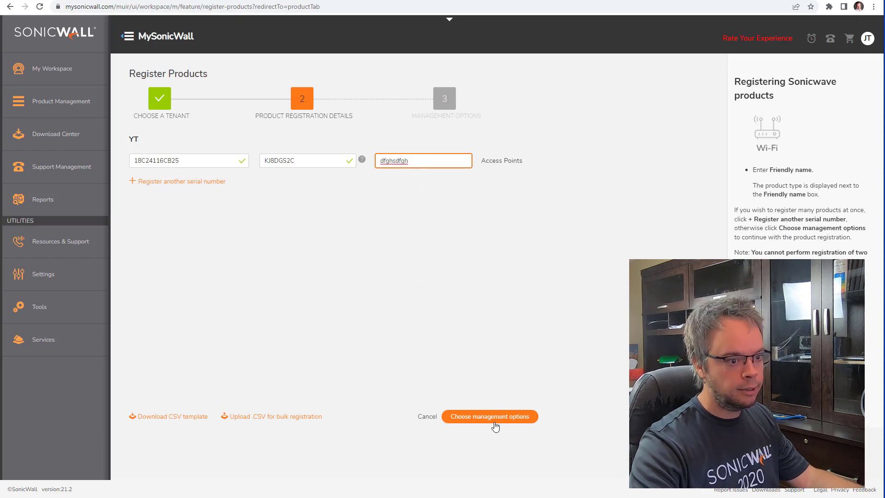
# Step: Continue to management options, open the country list without choosing, and cancel the registration
pyautogui.click(490, 416)
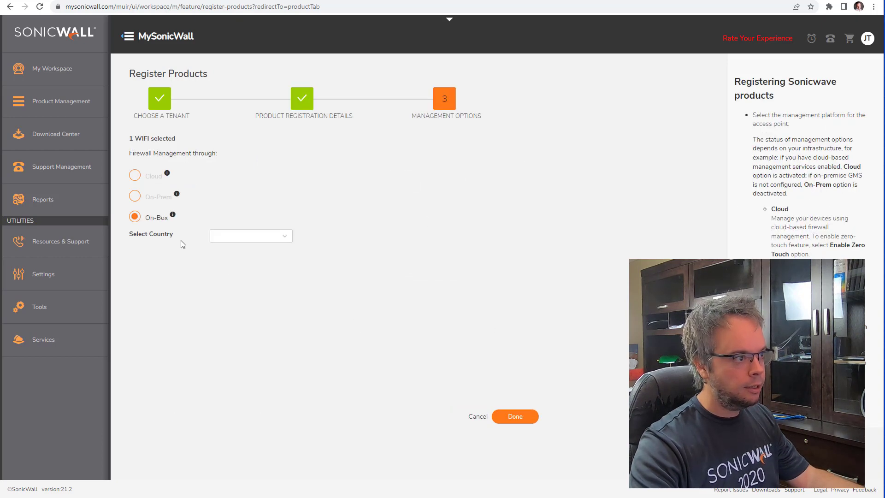
pyautogui.click(277, 237)
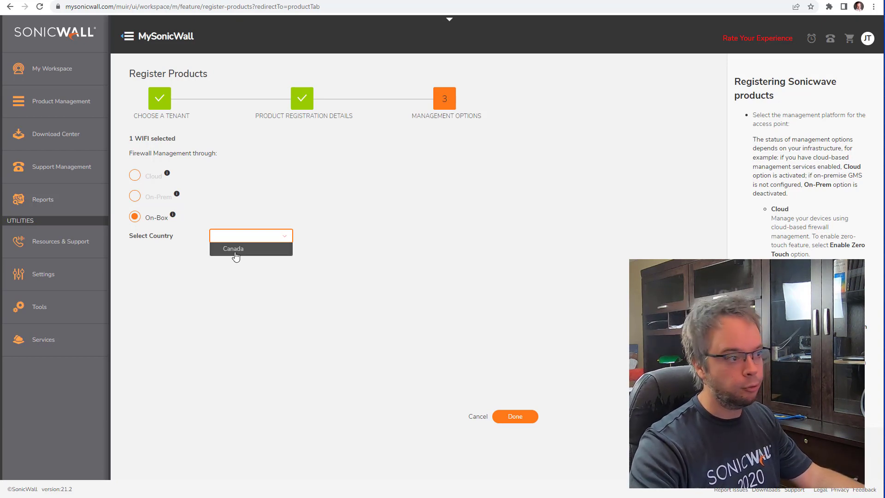
pyautogui.click(286, 318)
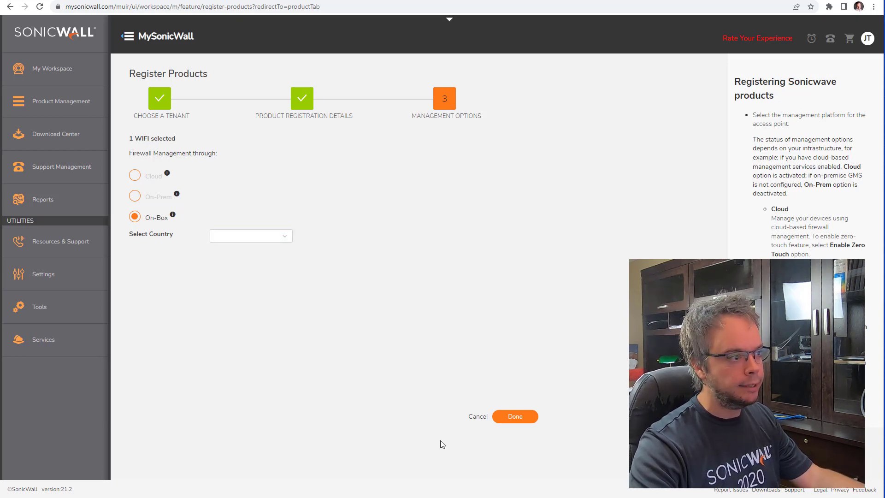
pyautogui.click(480, 418)
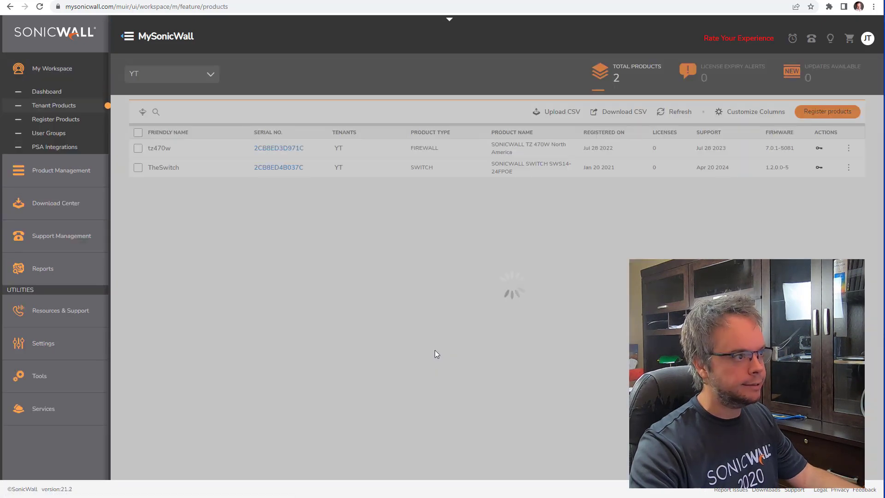
# Step: Back in the CSV, select the Canada entries in M3:M4 and close it, saving changes
pyautogui.hotkey('alt', 'Tab')
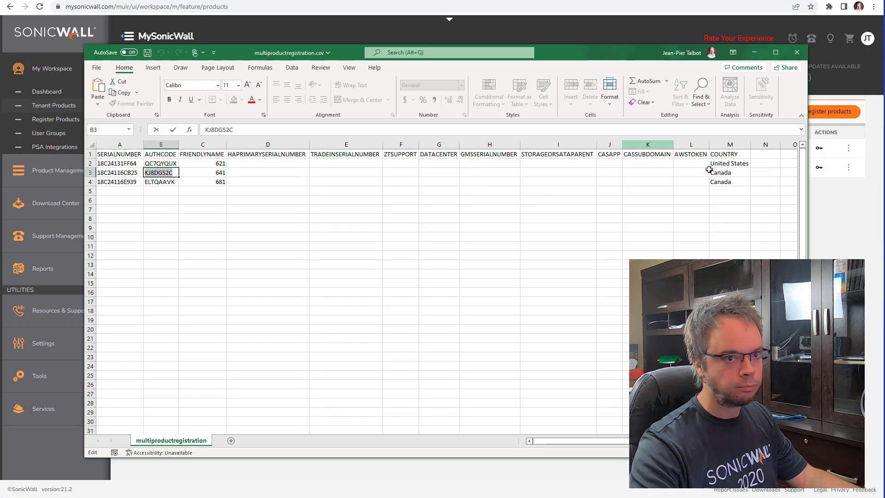
pyautogui.moveTo(722, 175); pyautogui.dragTo(730, 182)
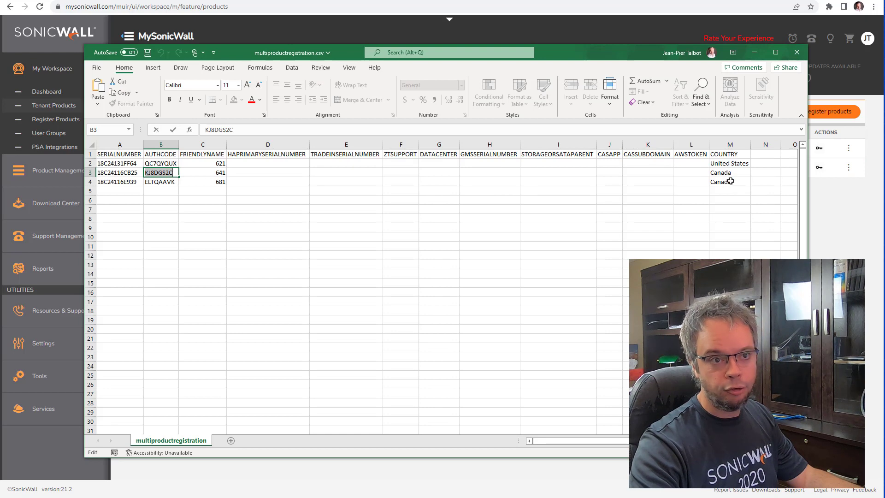
pyautogui.click(797, 53)
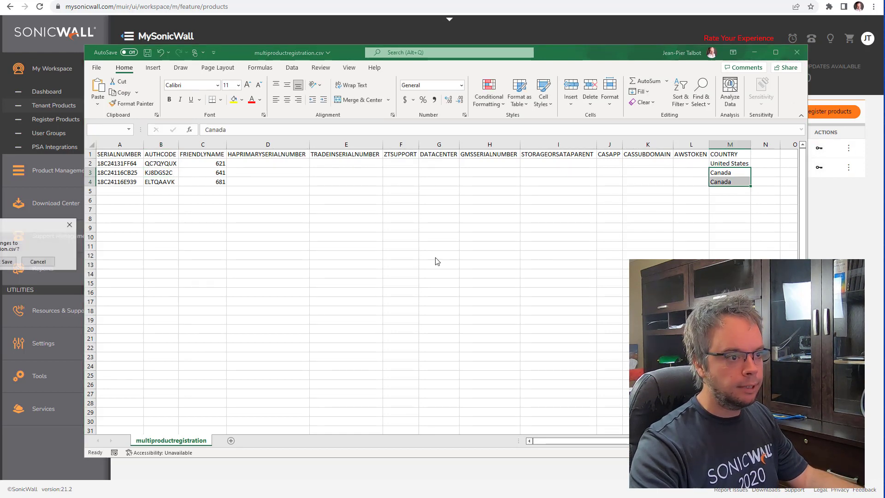
pyautogui.press('Return')
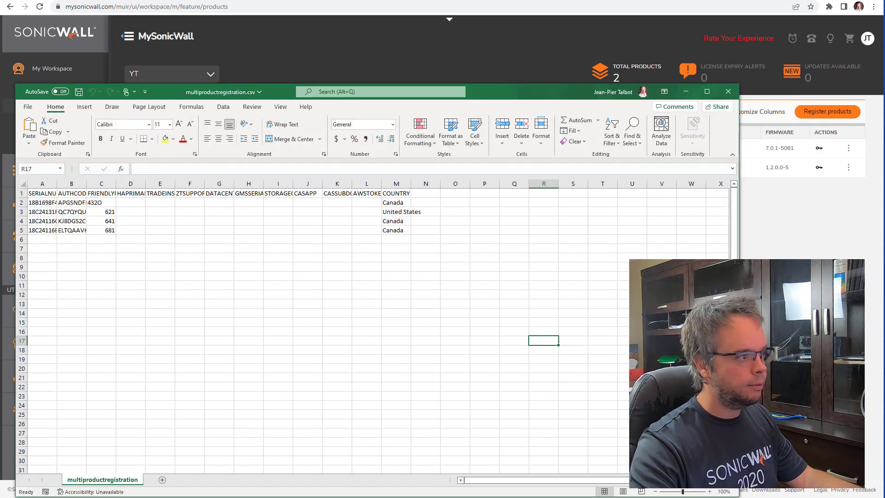
# Step: Delete row 2 from the CSV, save and close it, and start a new product registration
pyautogui.click(21, 203)
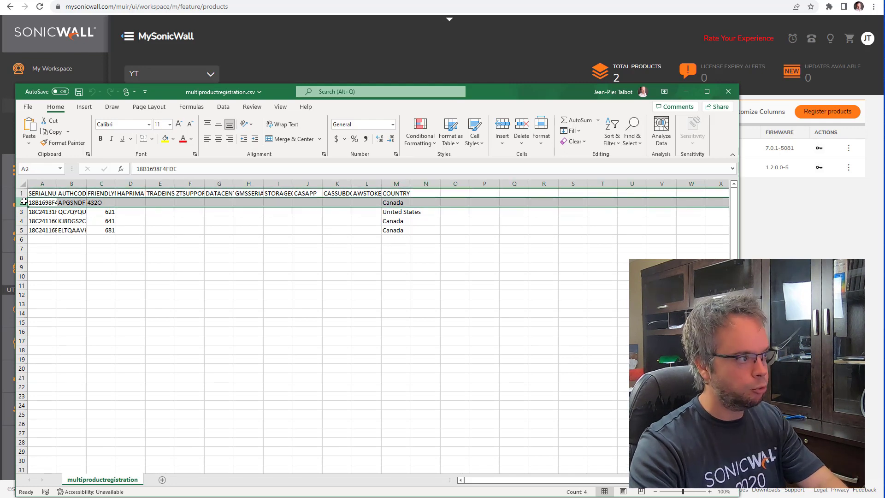
pyautogui.rightClick(23, 201)
pyautogui.click(46, 306)
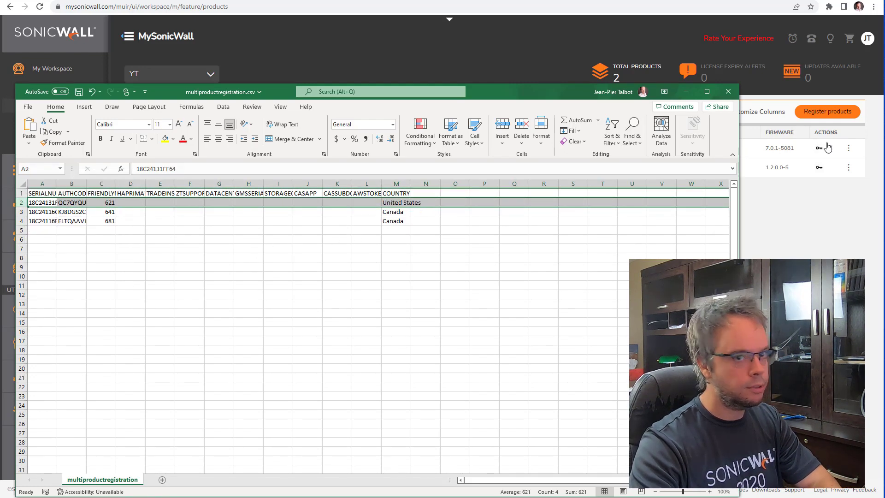
pyautogui.click(728, 91)
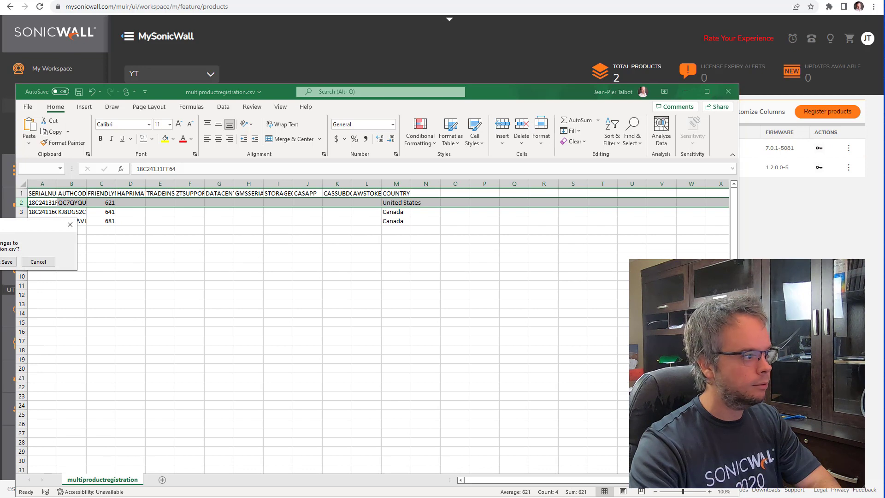
pyautogui.press('Return')
pyautogui.click(827, 111)
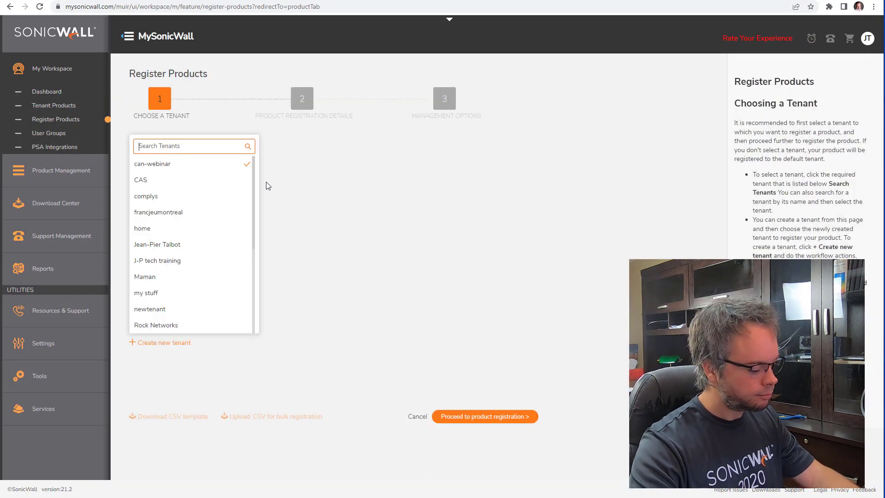
# Step: Choose tenant YT and upload multiproductregistration.csv from video > wifi tech for bulk registration
pyautogui.write('yt')
pyautogui.click(170, 166)
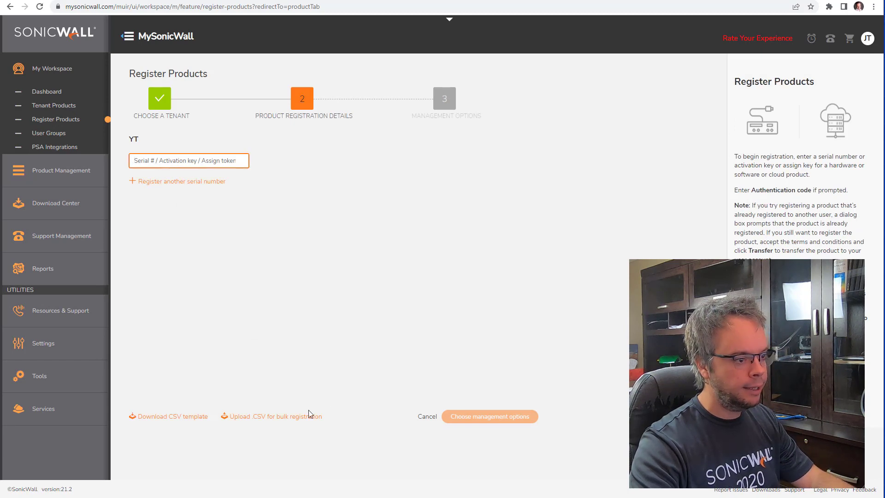
pyautogui.click(275, 420)
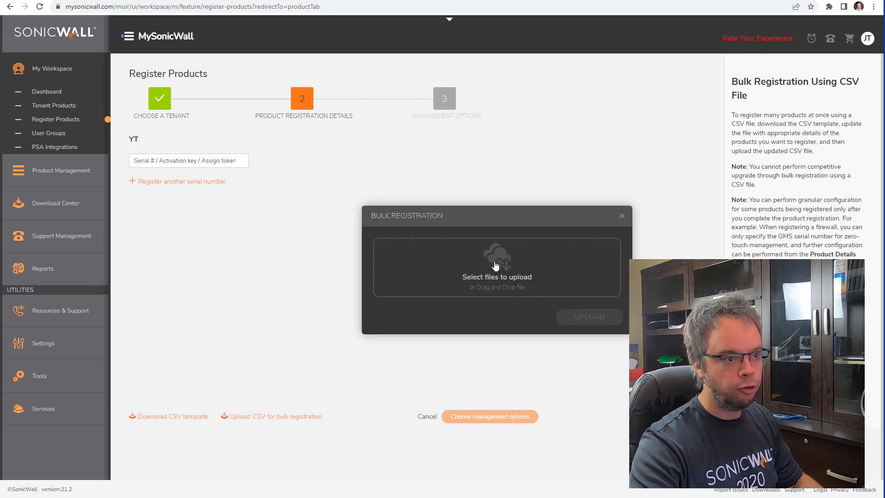
pyautogui.click(495, 266)
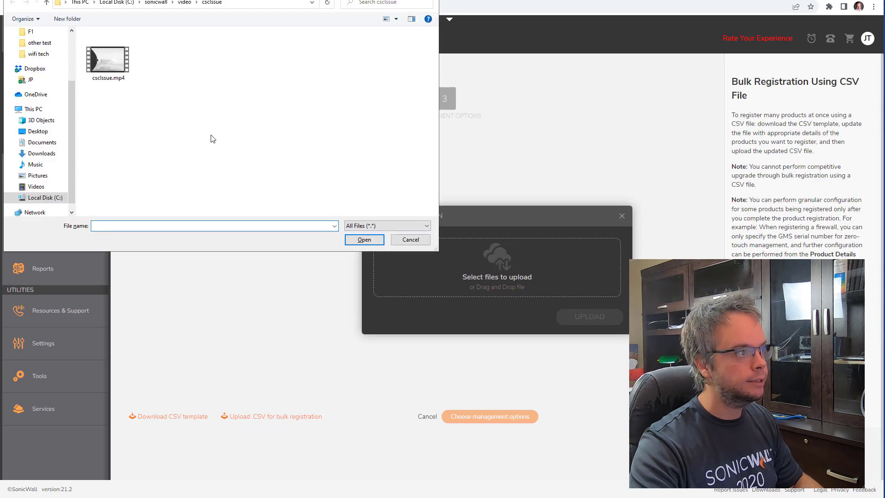
pyautogui.click(186, 4)
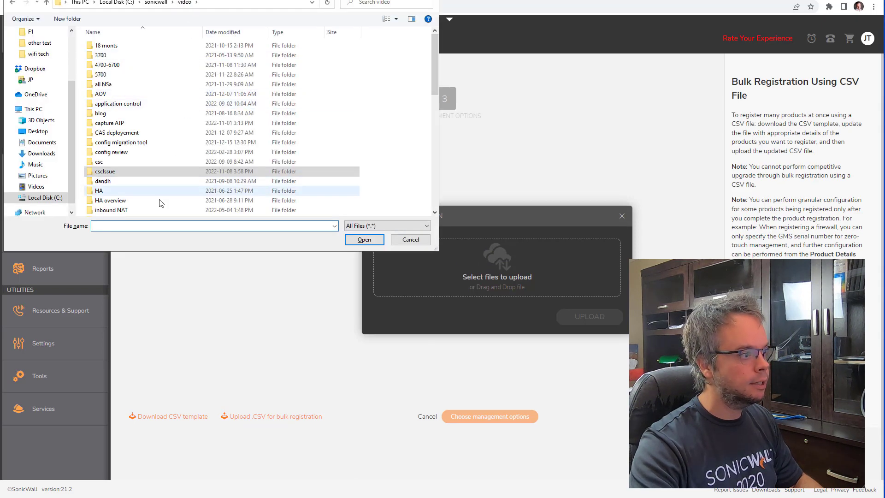
pyautogui.scroll(-6, 148, 182)
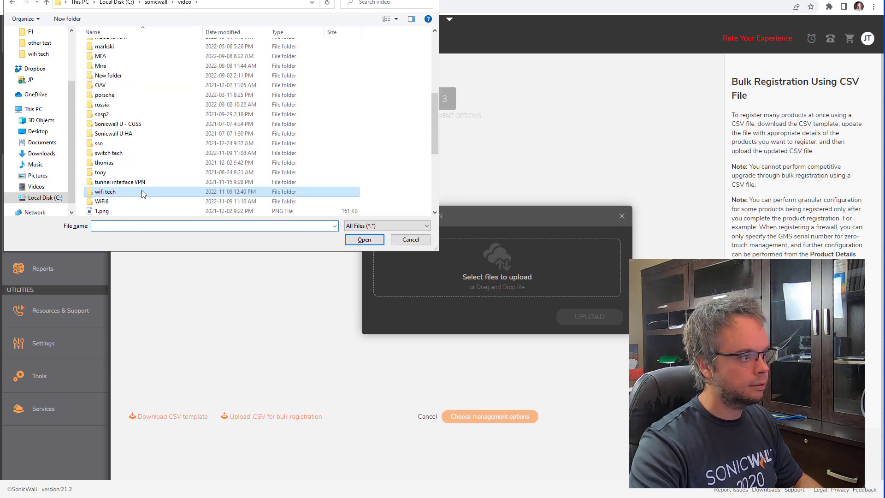
pyautogui.doubleClick(142, 192)
pyautogui.click(124, 56)
pyautogui.doubleClick(123, 56)
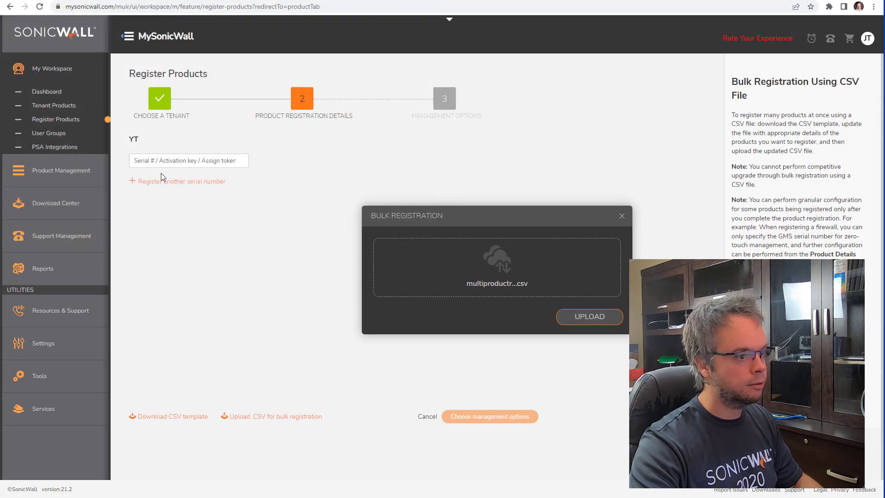
pyautogui.click(594, 322)
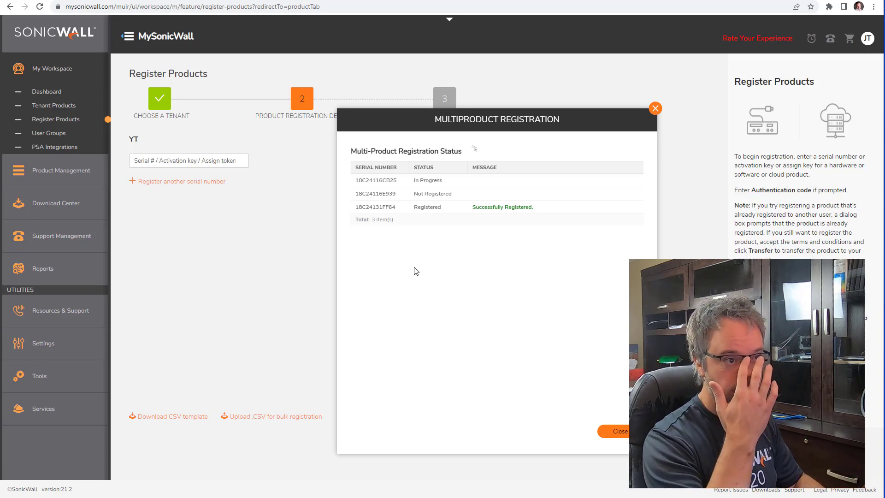
# Step: Close the registration status report and refresh YT's product list to show 641, 681 and 621
pyautogui.click(620, 430)
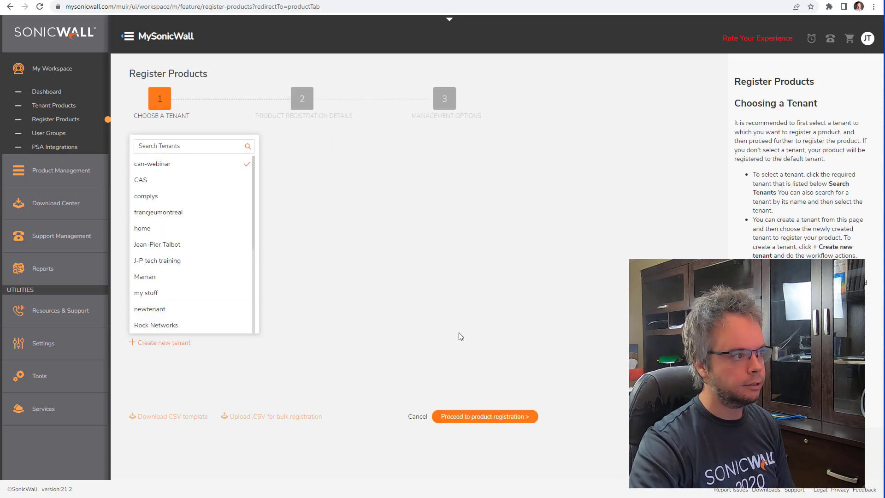
pyautogui.click(418, 417)
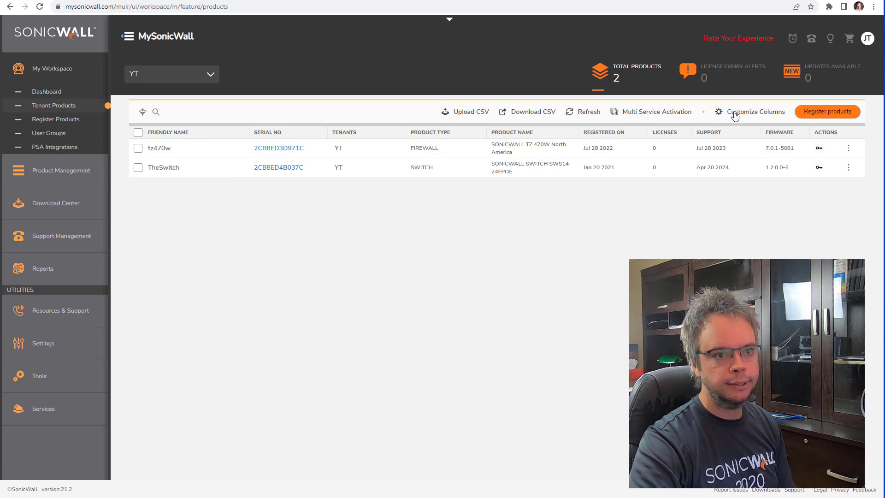
pyautogui.click(594, 113)
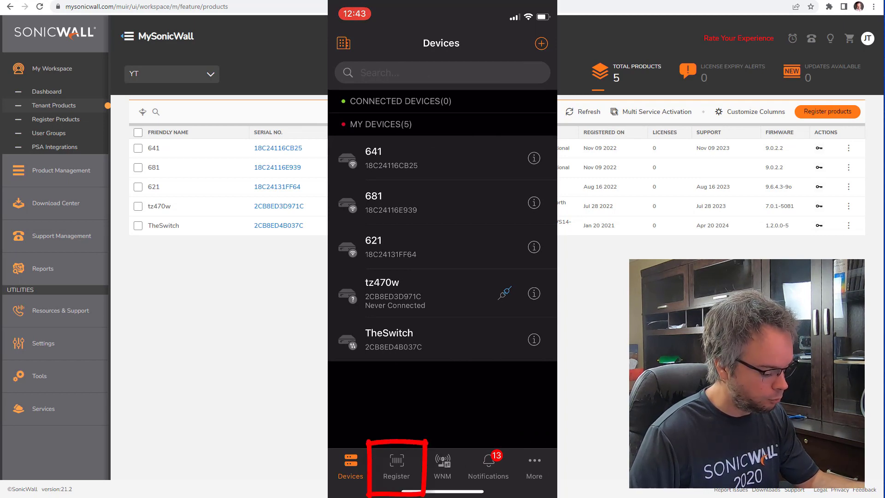
# Step: In SonicExpress, start registering into tenant YT and rename the scanned access point to 432o
pyautogui.click(396, 465)
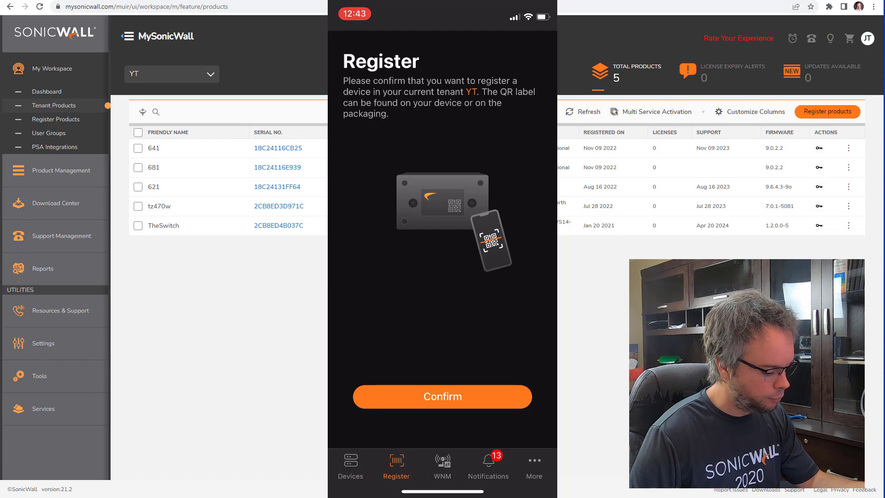
pyautogui.click(442, 396)
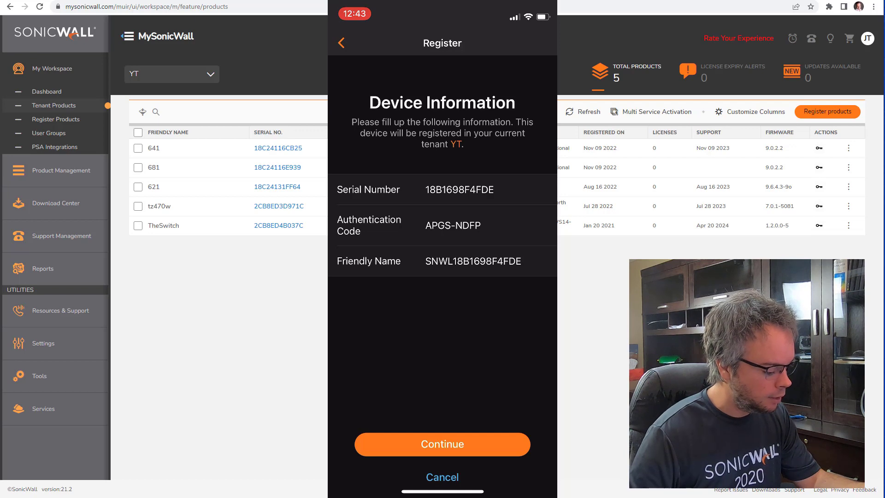
pyautogui.click(472, 261)
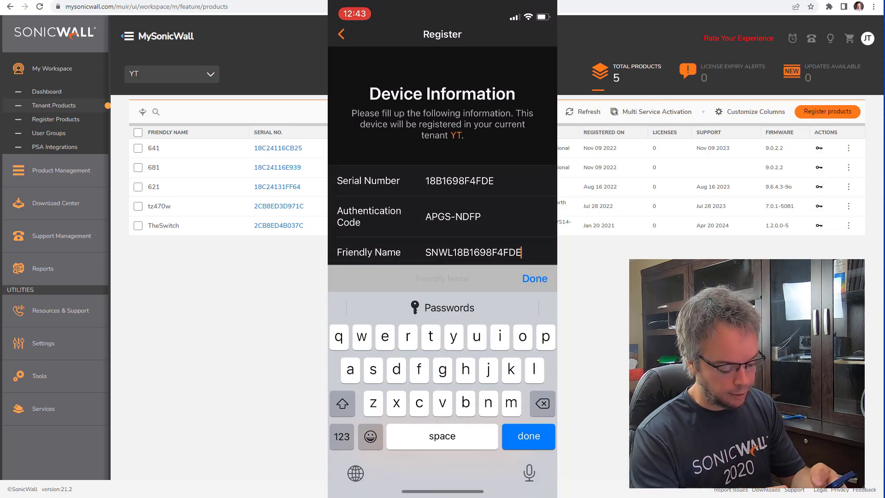
pyautogui.press('BackSpace')
pyautogui.press('BackSpace')
pyautogui.press('BackSpace')
pyautogui.press('BackSpace')
pyautogui.press('BackSpace')
pyautogui.press('BackSpace')
pyautogui.press('BackSpace')
pyautogui.press('BackSpace')
pyautogui.press('BackSpace')
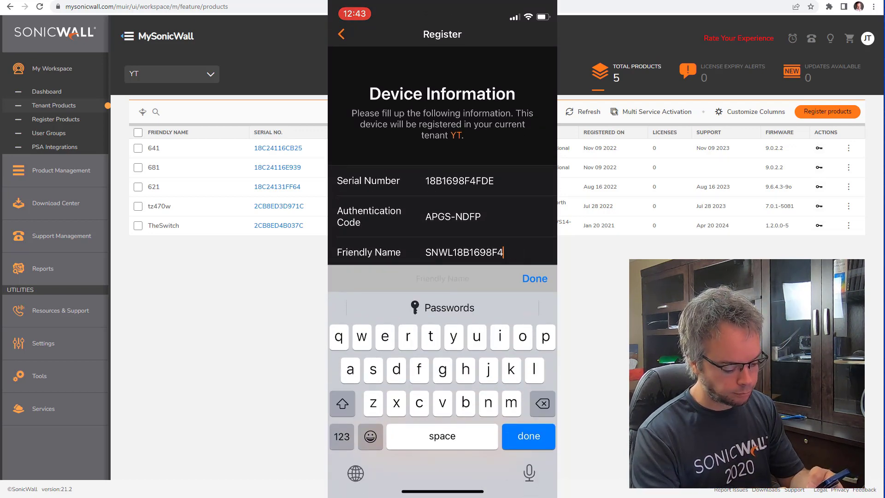
pyautogui.press('BackSpace')
pyautogui.press('BackSpace')
pyautogui.press('BackSpace')
pyautogui.press('BackSpace')
pyautogui.press('BackSpace')
pyautogui.press('BackSpace')
pyautogui.press('BackSpace')
pyautogui.click(342, 436)
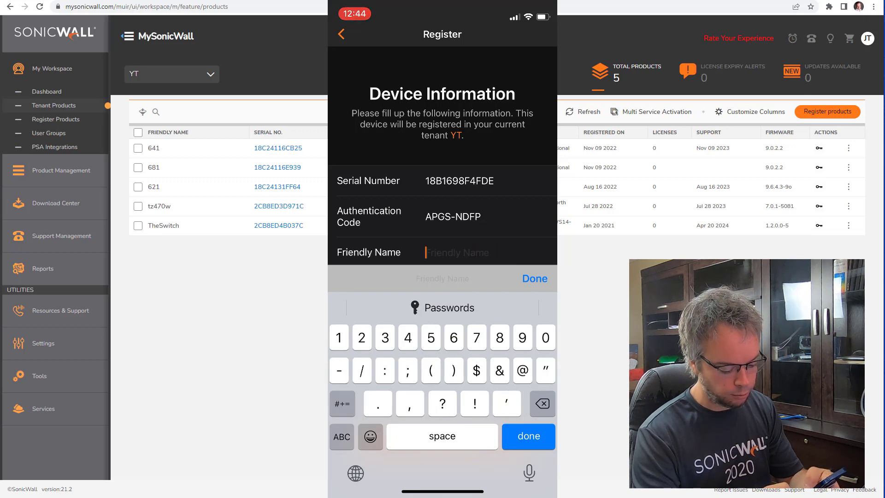
pyautogui.write('432')
pyautogui.click(341, 436)
pyautogui.write('o')
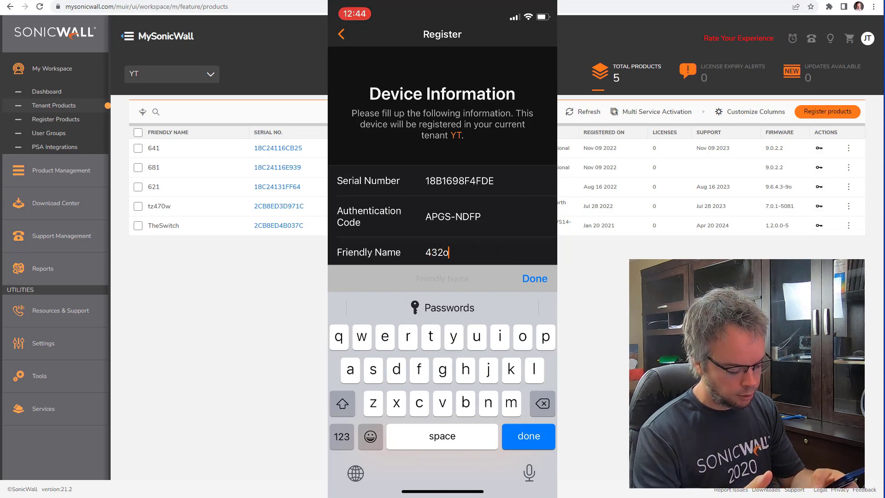
pyautogui.click(529, 435)
# Step: Continue to the next step and set the country code to Canada
pyautogui.click(442, 442)
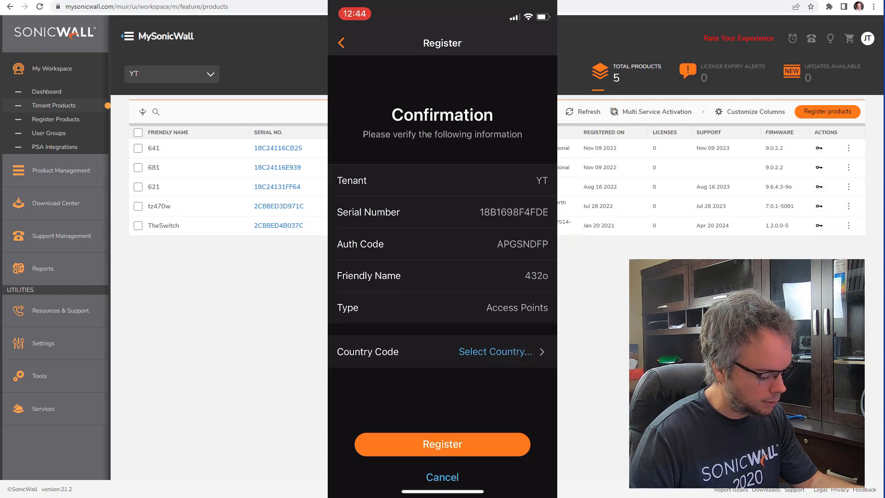
pyautogui.click(495, 351)
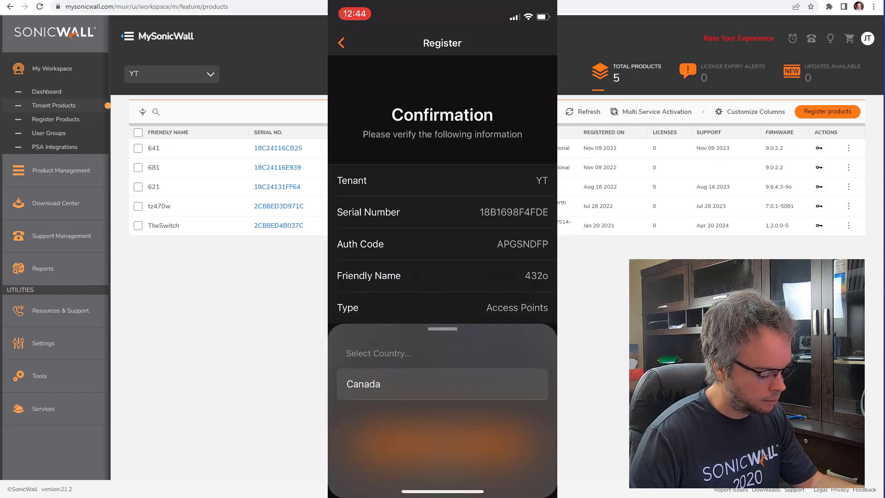
pyautogui.click(364, 383)
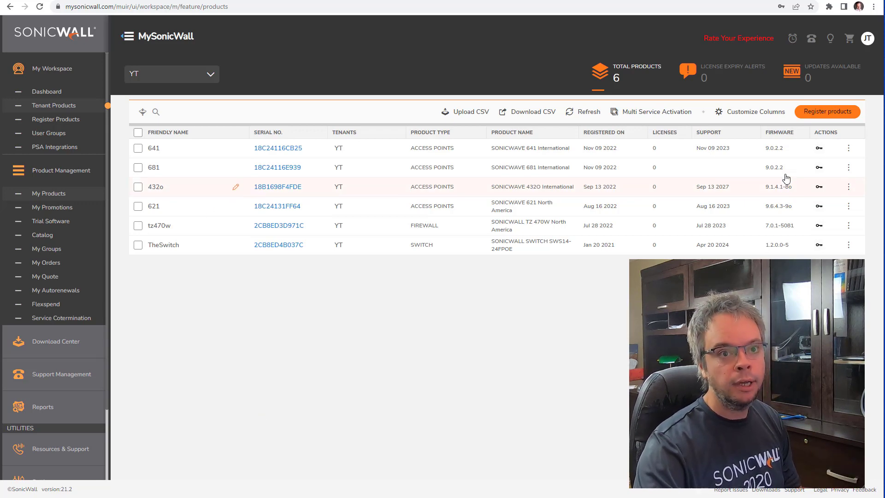
pyautogui.click(818, 113)
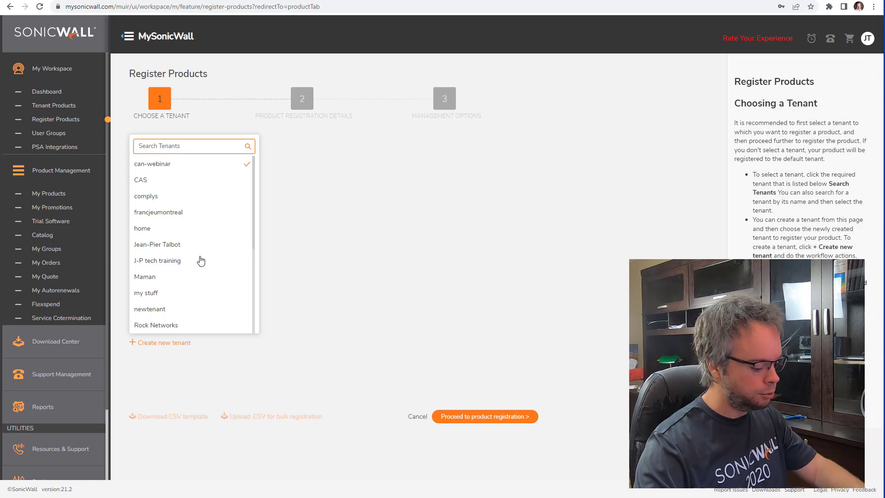
pyautogui.write('yt')
pyautogui.click(144, 165)
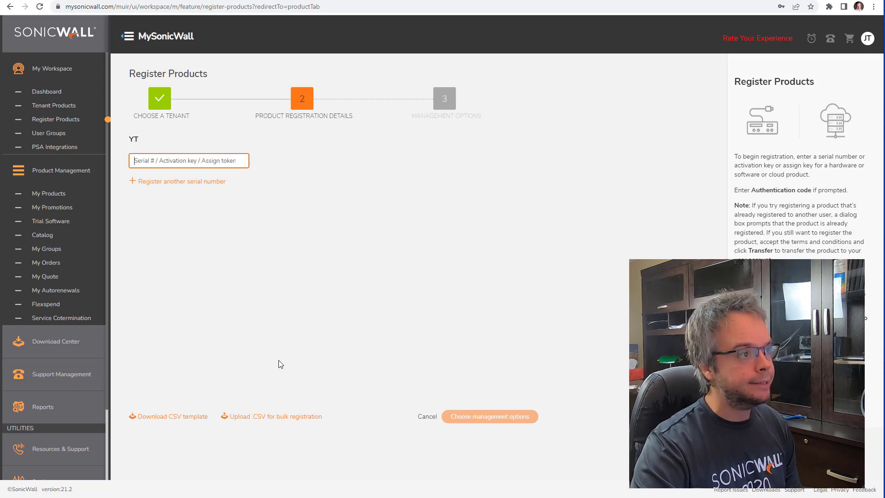
pyautogui.click(427, 416)
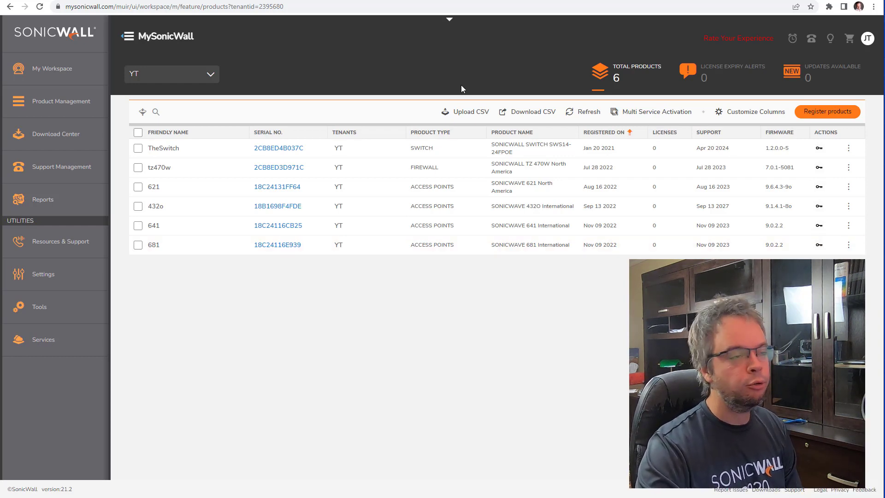
# Step: Open Wireless Network Manager for YT and filter to online switches, showing TheSwitch
pyautogui.click(448, 22)
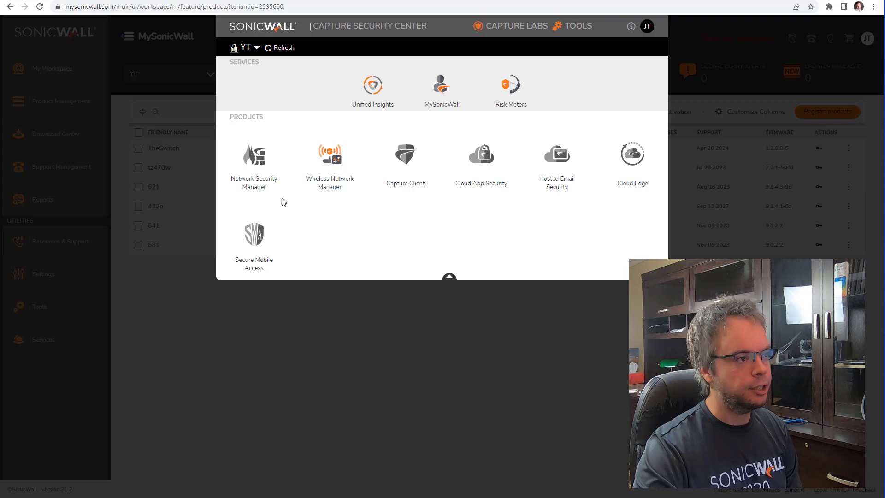
pyautogui.moveTo(248, 163)
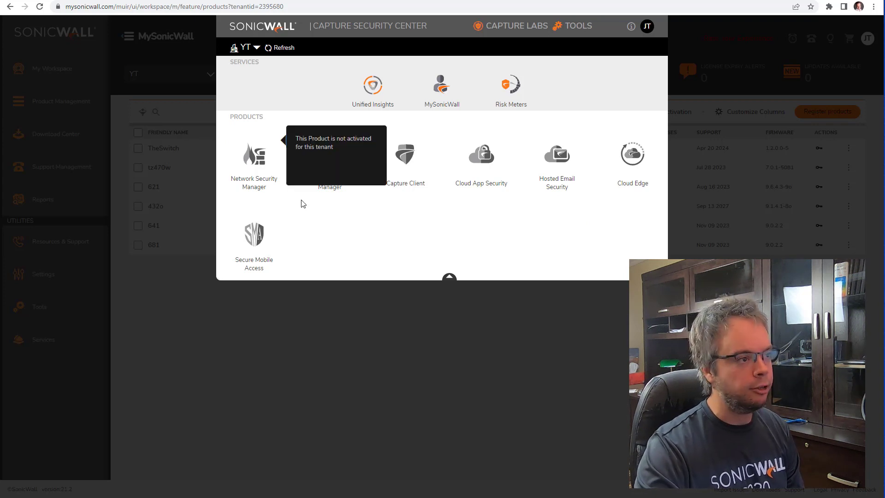
pyautogui.moveTo(478, 181)
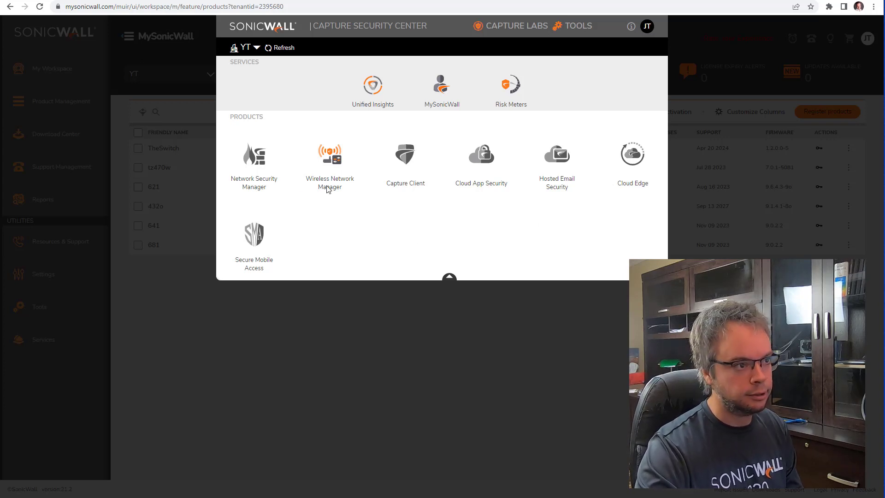
pyautogui.click(325, 163)
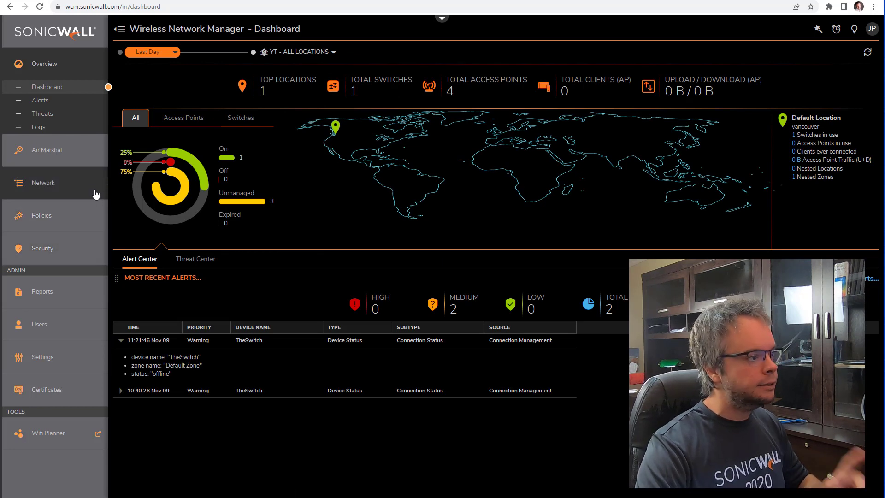
pyautogui.click(231, 161)
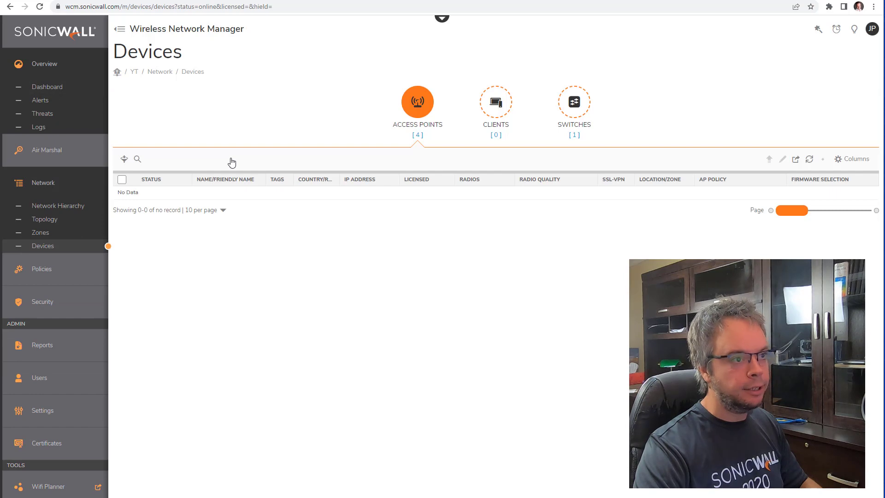
pyautogui.click(564, 108)
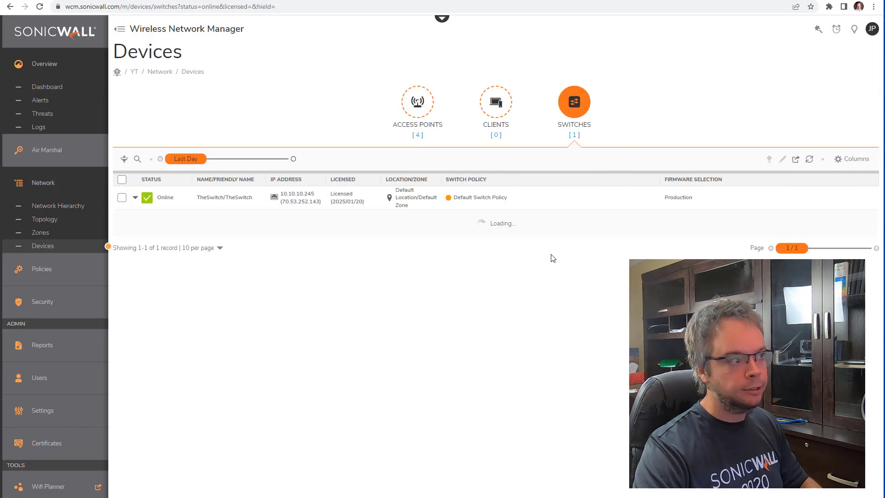
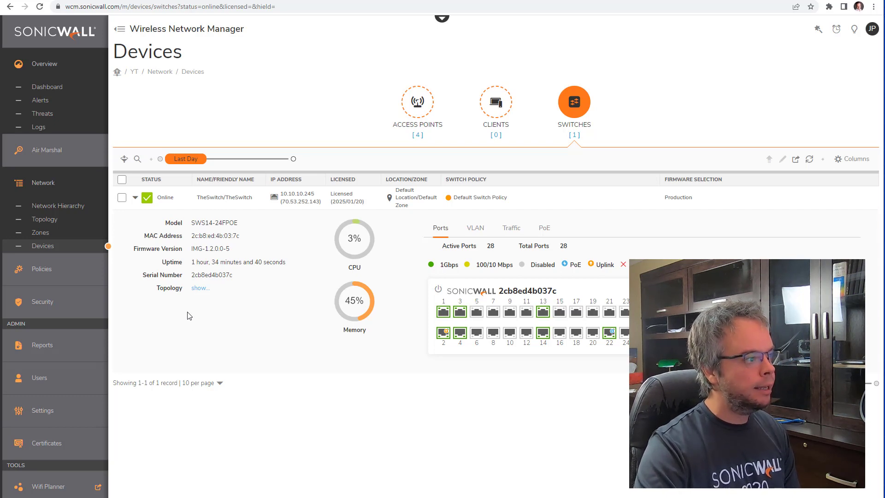
# Step: Show the Network Hierarchy map and view Default Location's details without changing them
pyautogui.click(72, 207)
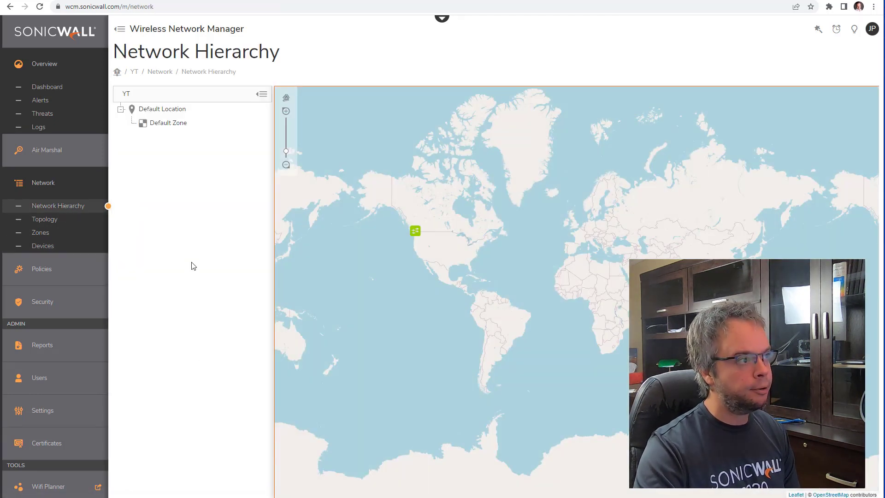
pyautogui.moveTo(172, 110)
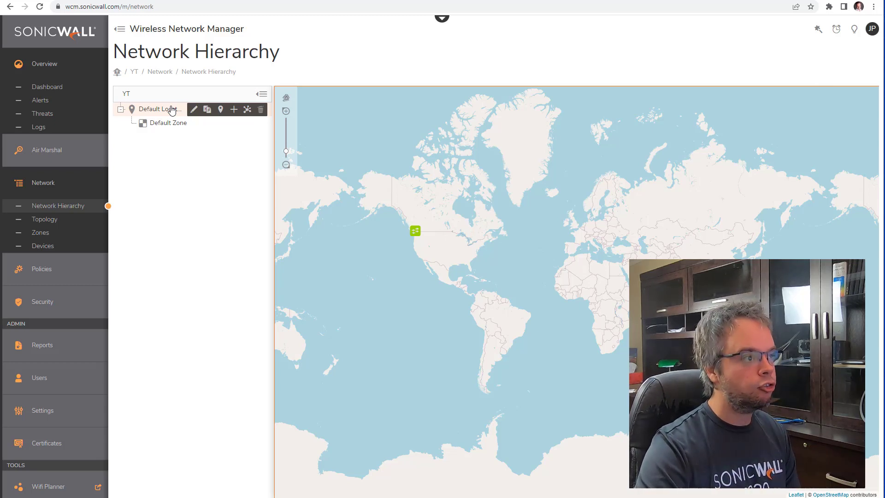
pyautogui.click(221, 110)
pyautogui.click(416, 214)
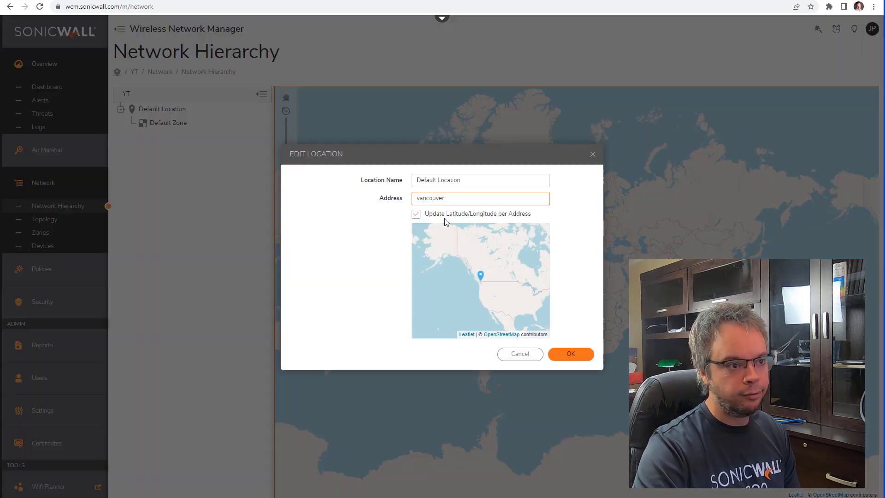
pyautogui.click(512, 354)
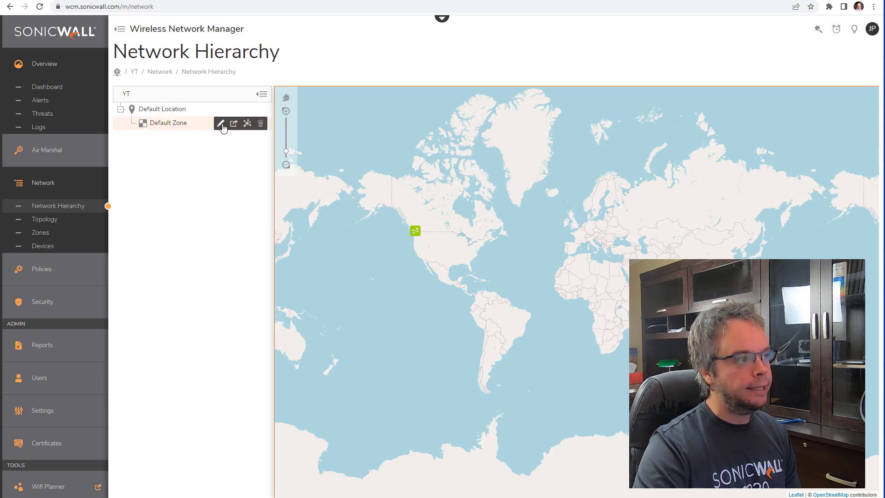
# Step: Add all four access points (621, 681, 641, 432o) to Default Zone's devices
pyautogui.click(220, 124)
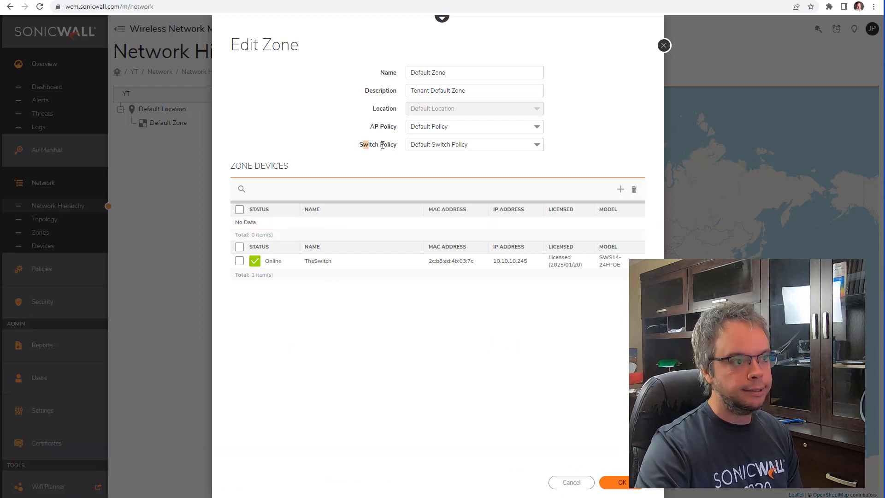
pyautogui.moveTo(382, 145); pyautogui.dragTo(394, 144)
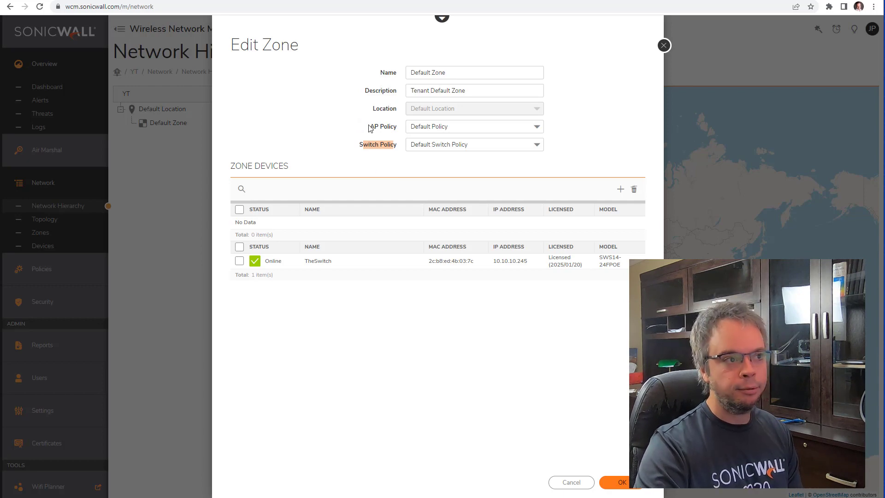
pyautogui.click(621, 190)
pyautogui.click(239, 89)
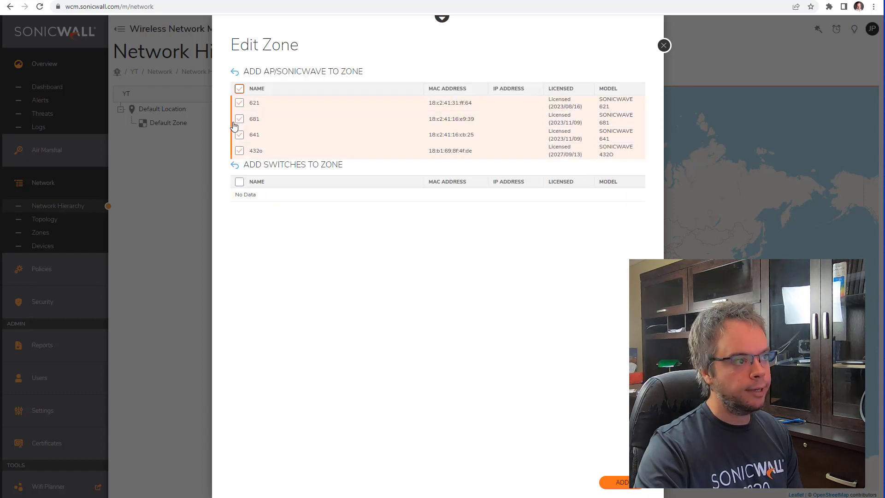
pyautogui.click(634, 484)
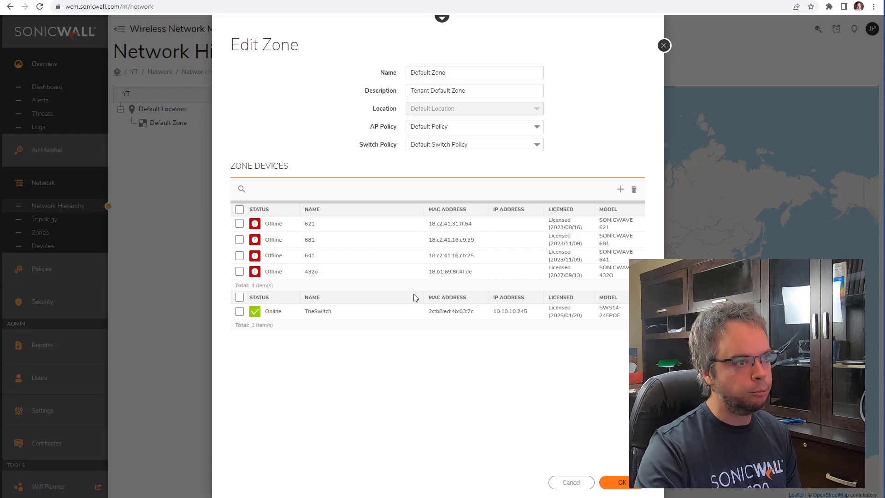
# Step: Keep Default Policy as the zone's AP Policy and save Default Zone
pyautogui.moveTo(369, 129); pyautogui.dragTo(395, 129)
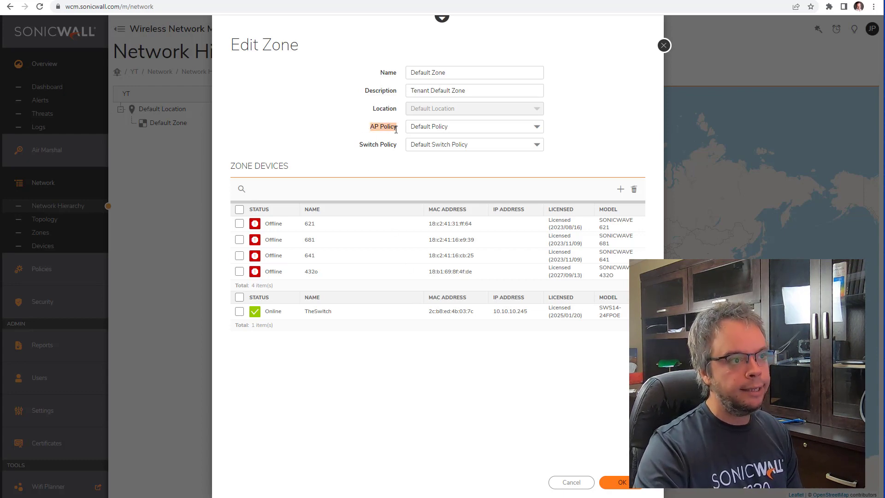
pyautogui.click(450, 128)
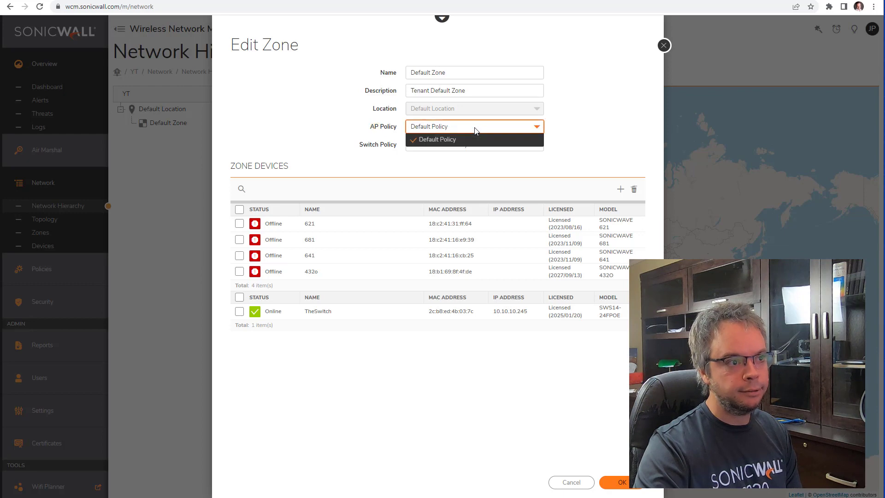
pyautogui.click(468, 139)
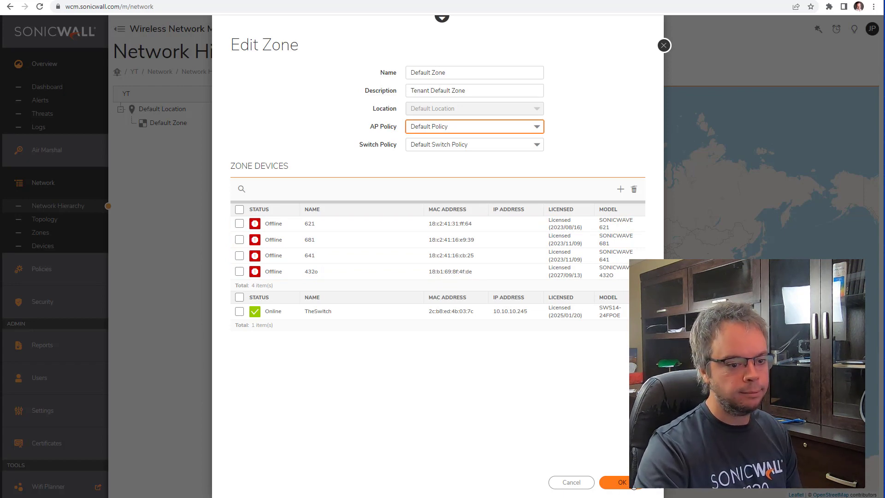
pyautogui.click(635, 484)
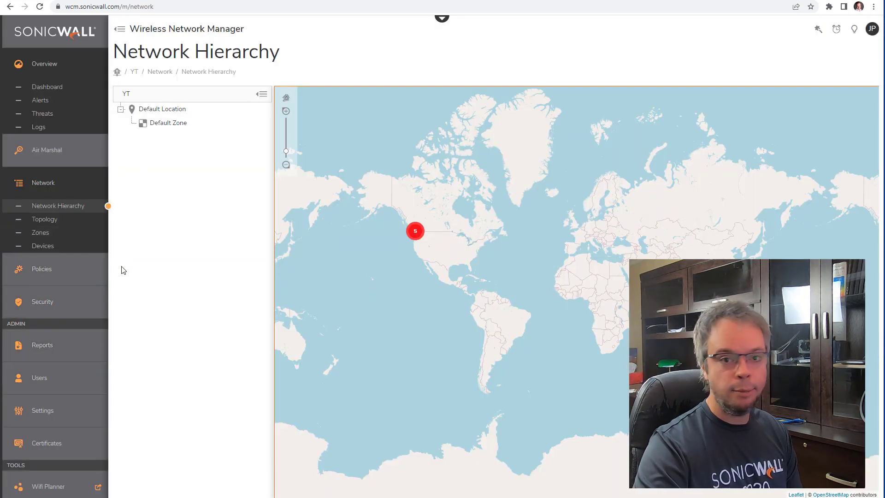
# Step: Expand Policies and go to the AP Policies list, briefly revisiting the hierarchy map
pyautogui.click(40, 270)
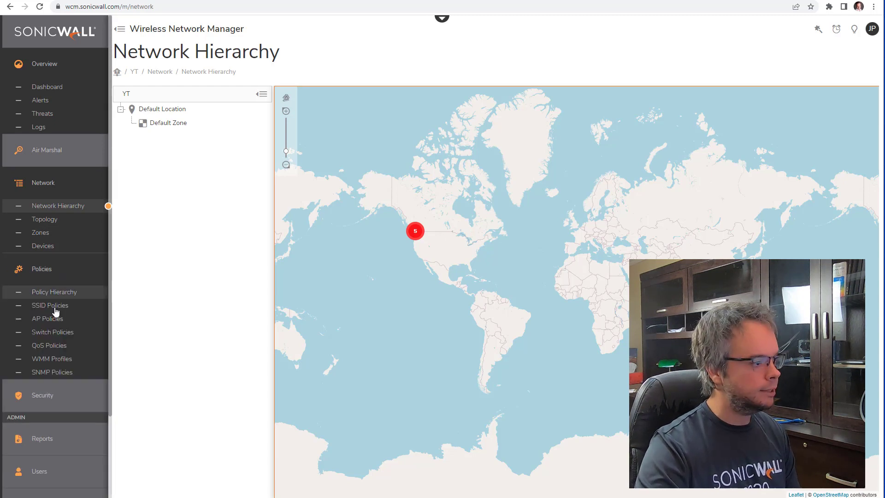
pyautogui.click(52, 321)
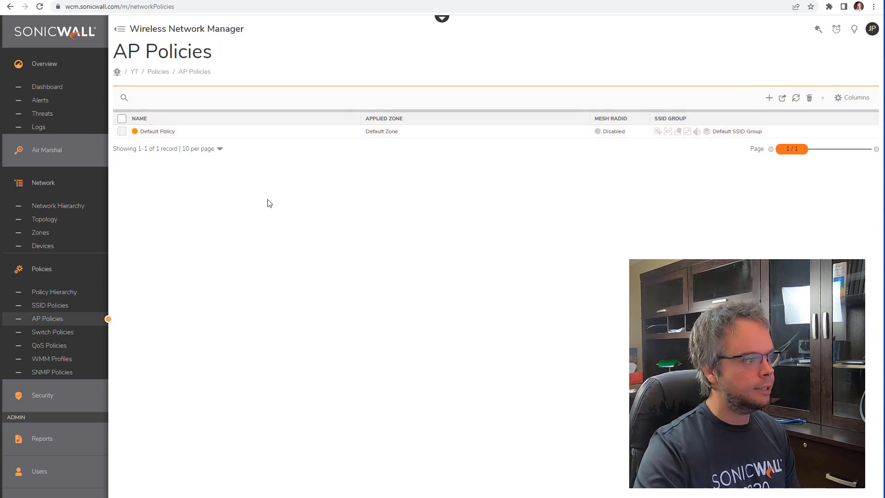
pyautogui.click(54, 206)
pyautogui.moveTo(147, 116)
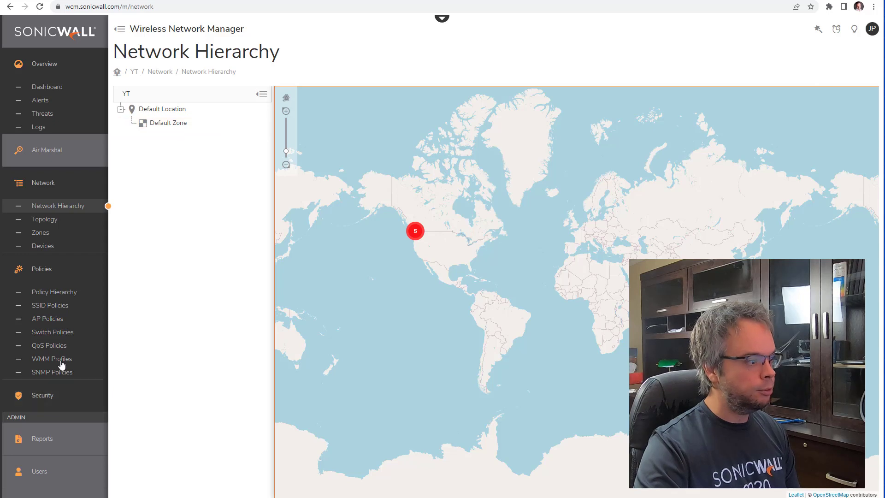
pyautogui.click(55, 319)
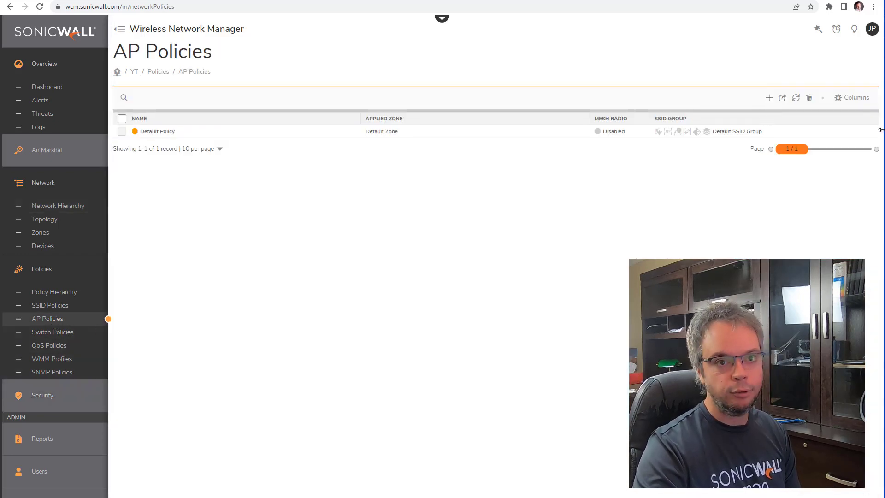
# Step: Review Default Policy's System and General settings, including its SSID Group, then close unsaved
pyautogui.moveTo(824, 134)
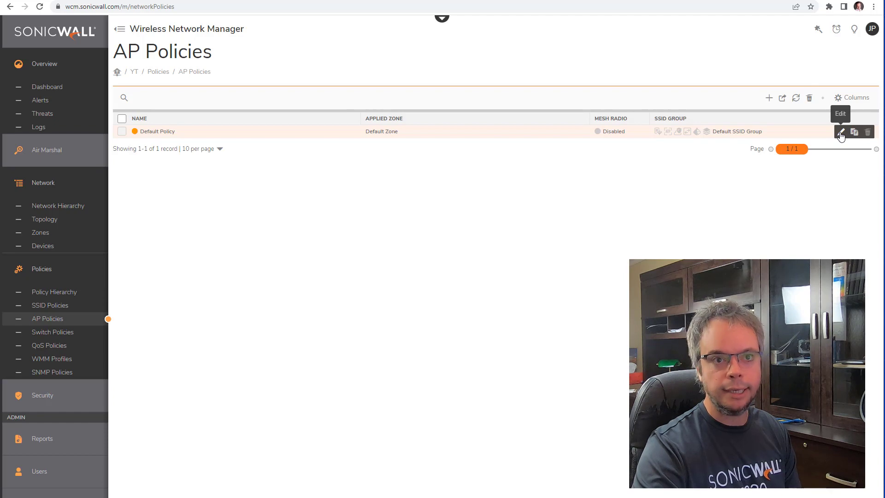
pyautogui.click(840, 133)
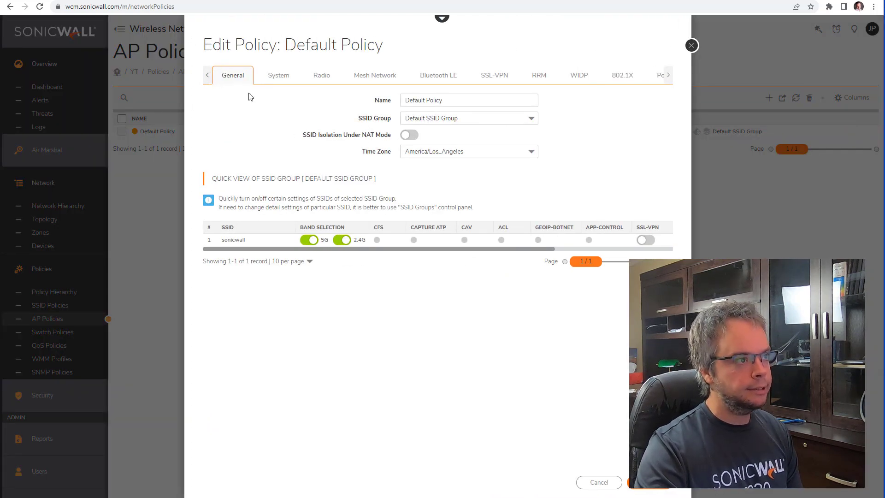
pyautogui.click(290, 77)
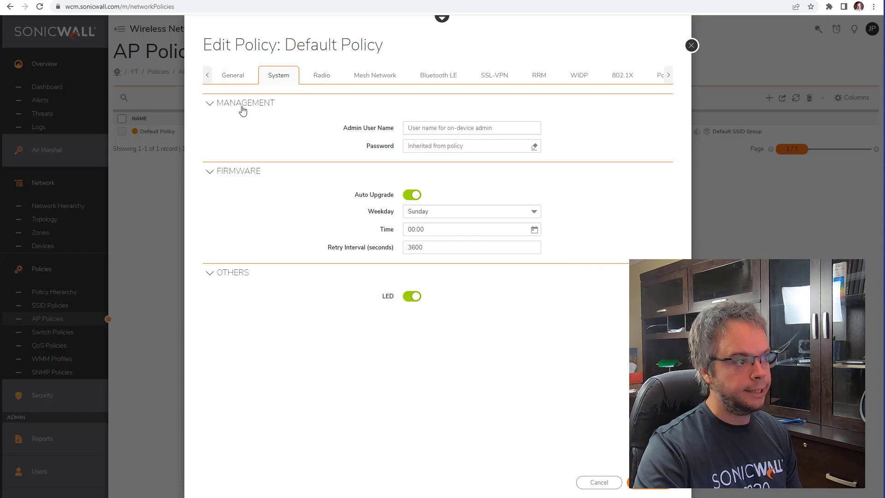
pyautogui.click(238, 82)
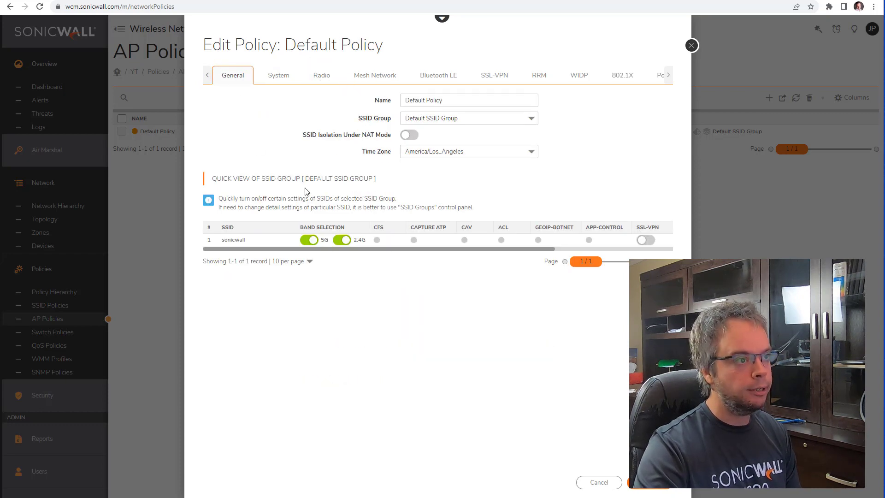
pyautogui.moveTo(357, 118); pyautogui.dragTo(390, 119)
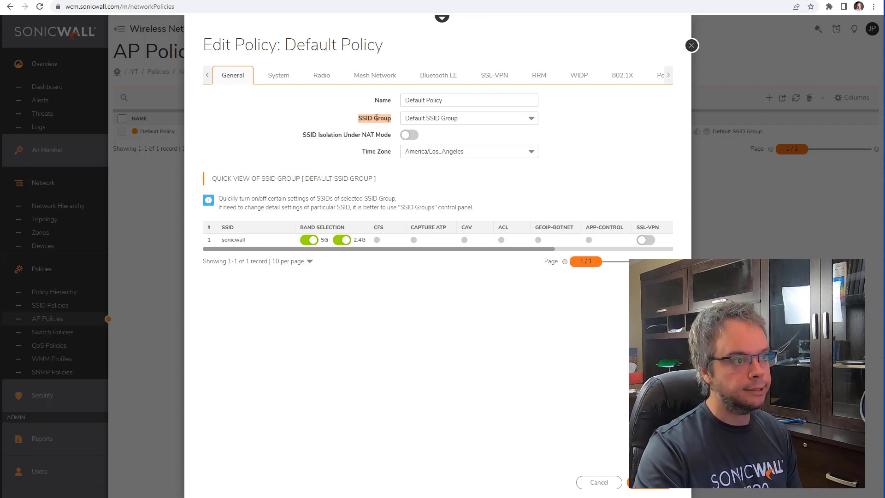
pyautogui.click(692, 45)
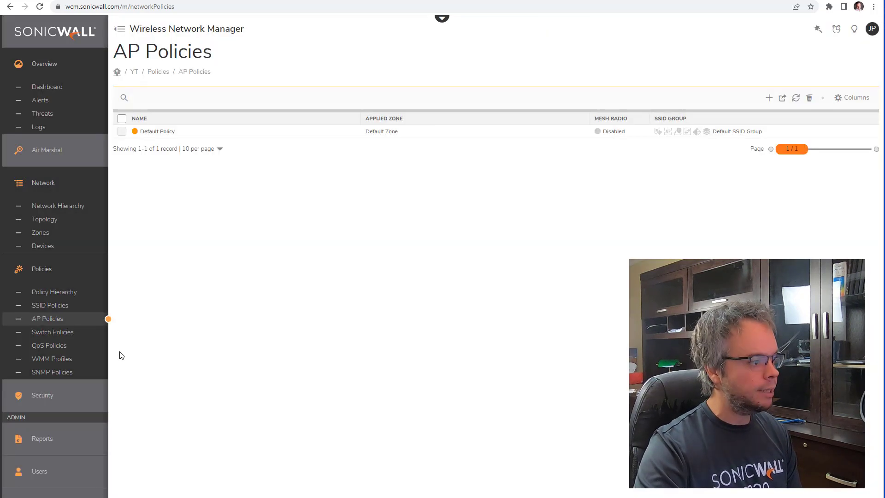
# Step: Review the SSID Policies list showing the Default SSID Group
pyautogui.click(50, 305)
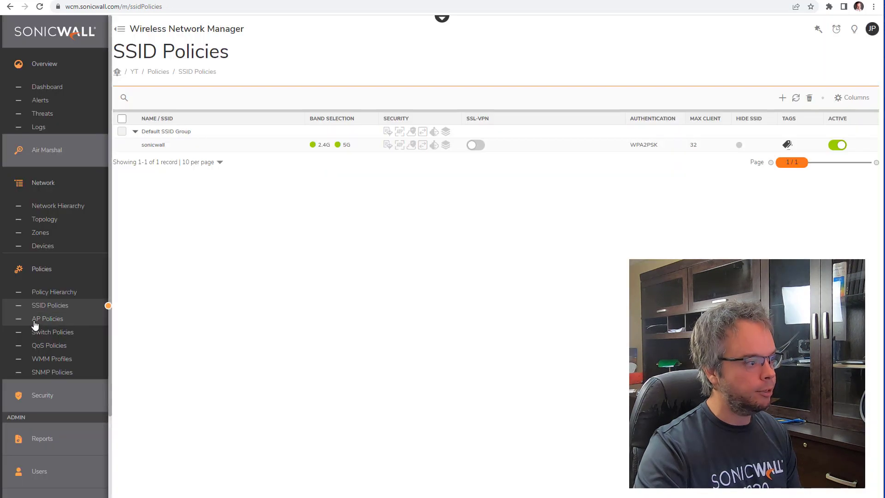
pyautogui.moveTo(166, 138)
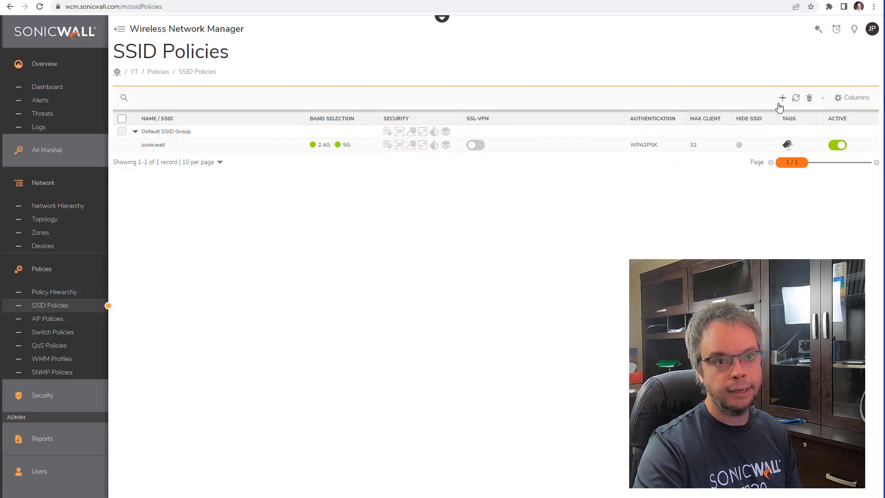
pyautogui.moveTo(825, 134)
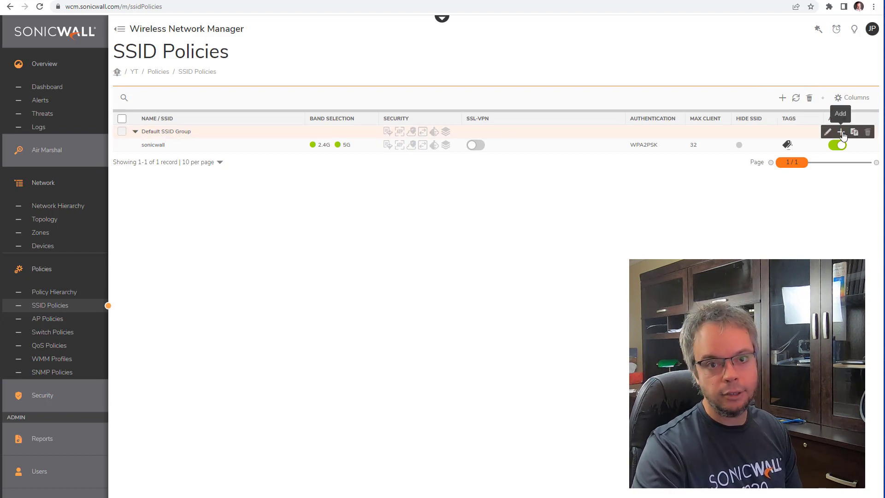
pyautogui.moveTo(850, 146)
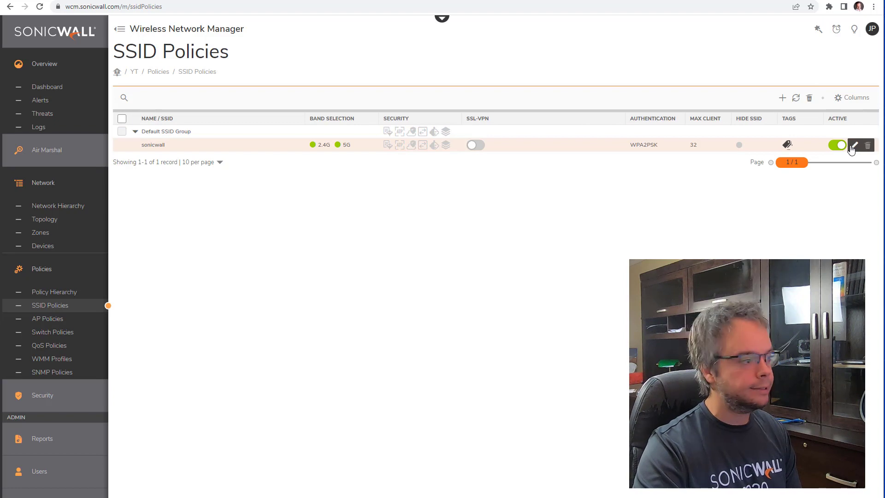
# Step: Reopen Default Policy for editing from the AP Policies list
pyautogui.click(50, 318)
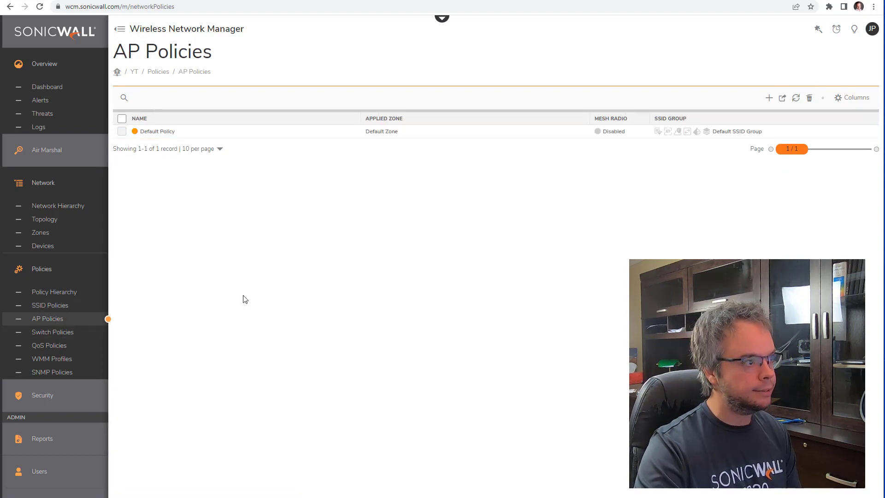
pyautogui.moveTo(821, 133)
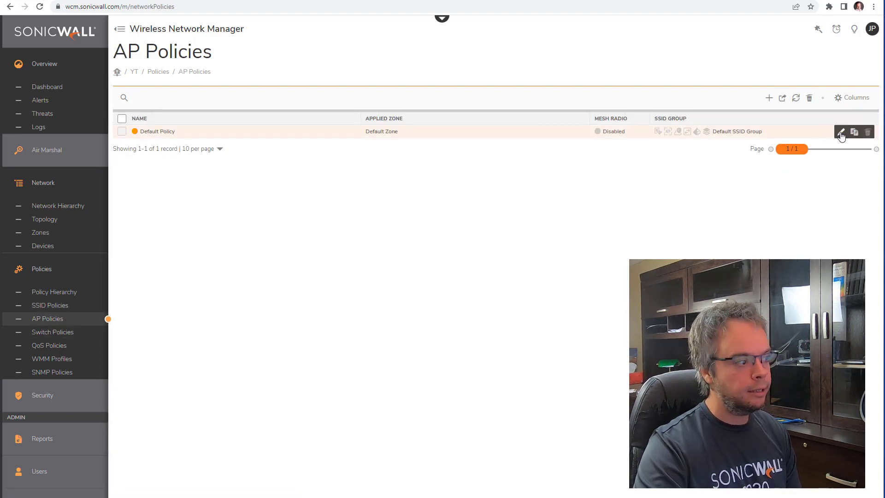
pyautogui.click(841, 133)
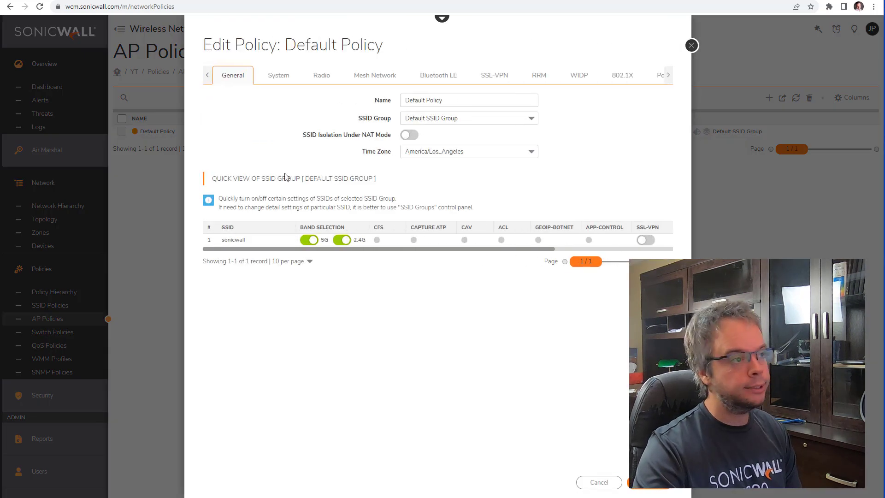
# Step: Review Default Policy's System tab (admin user name, Auto Upgrade), then view its Radio settings
pyautogui.click(282, 79)
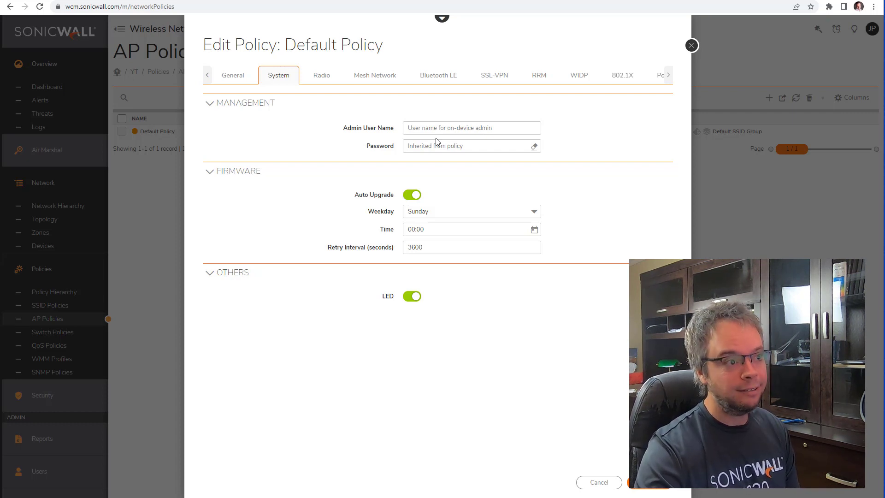
pyautogui.click(415, 145)
pyautogui.click(414, 129)
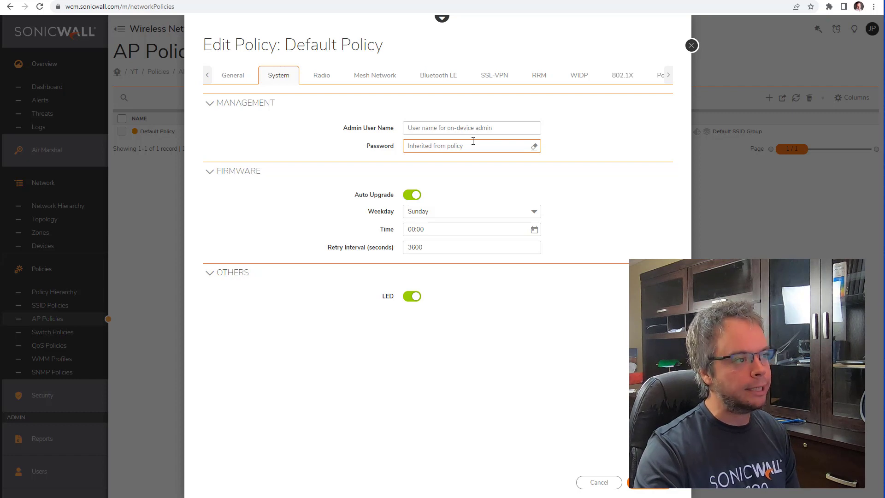
pyautogui.moveTo(354, 194); pyautogui.dragTo(394, 195)
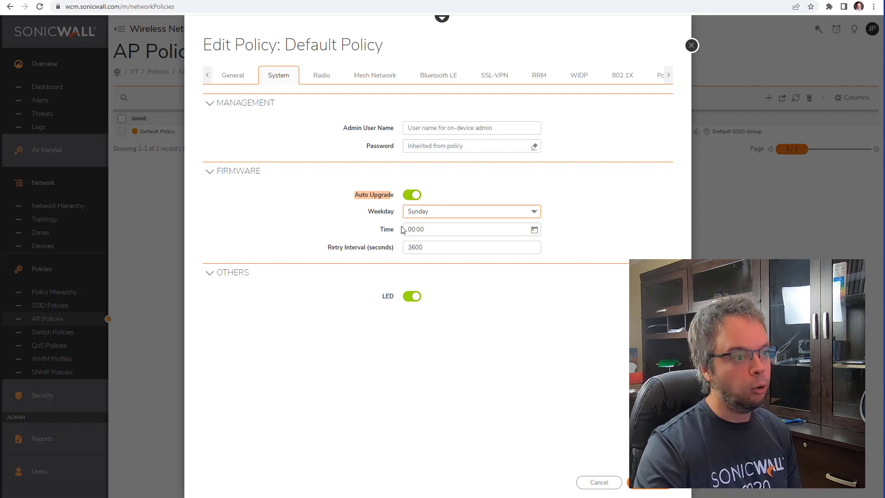
pyautogui.click(319, 82)
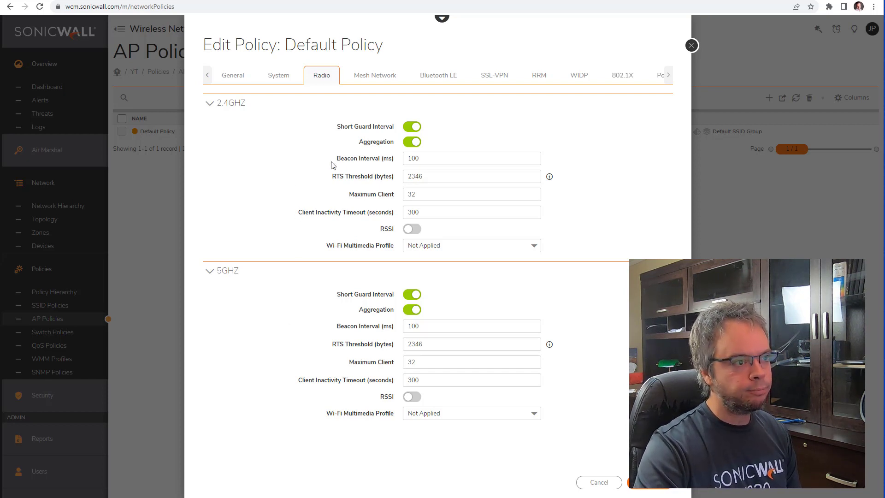
# Step: Change the 2.4GHz and 5GHz beacon intervals from 100 to 400 ms
pyautogui.moveTo(337, 158); pyautogui.dragTo(396, 162)
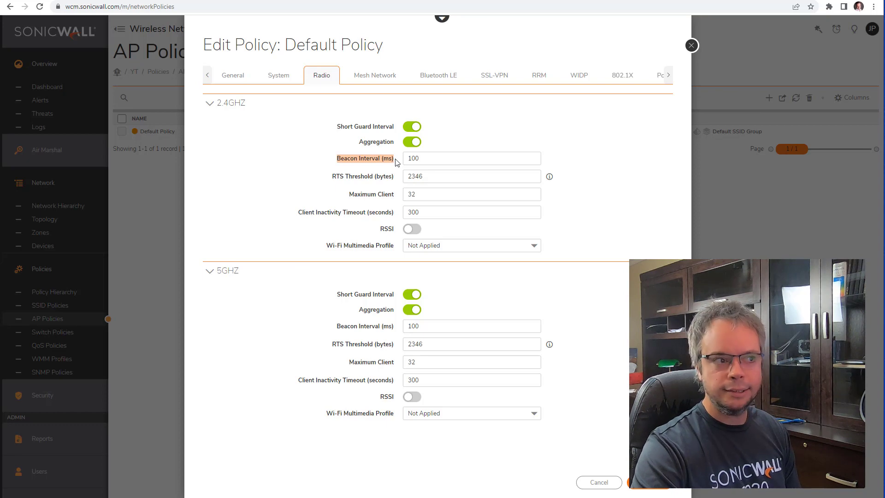
pyautogui.click(415, 161)
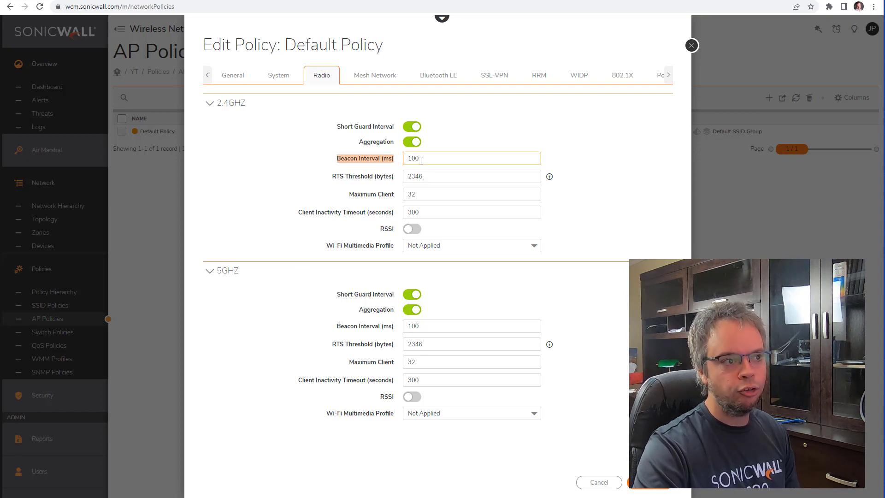
pyautogui.moveTo(421, 161); pyautogui.dragTo(399, 165)
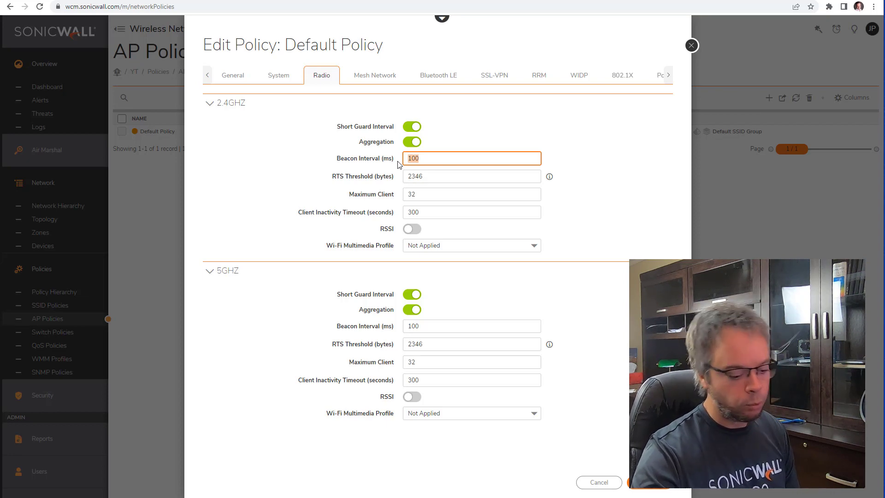
pyautogui.write('400')
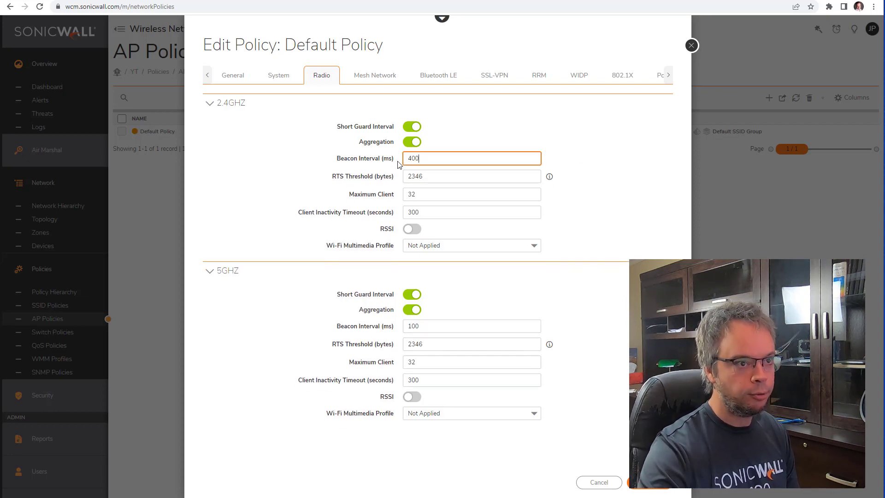
pyautogui.moveTo(442, 328); pyautogui.dragTo(290, 328)
pyautogui.write('400')
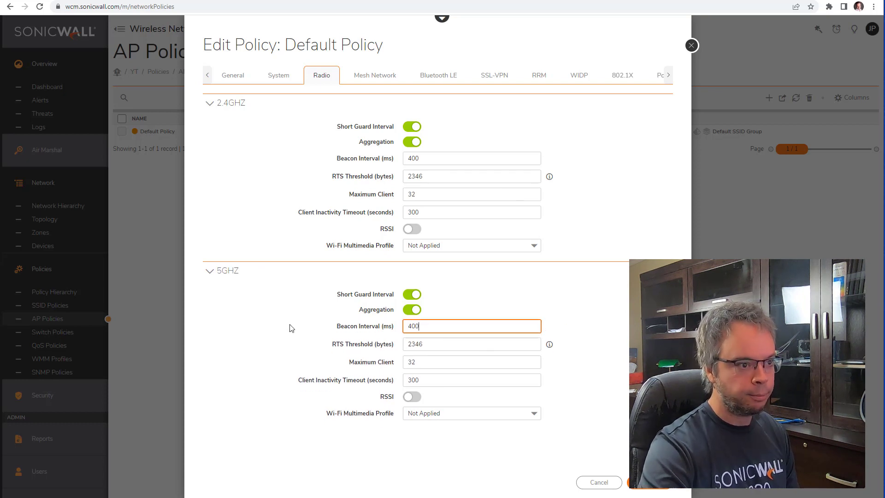
pyautogui.moveTo(354, 194); pyautogui.dragTo(400, 196)
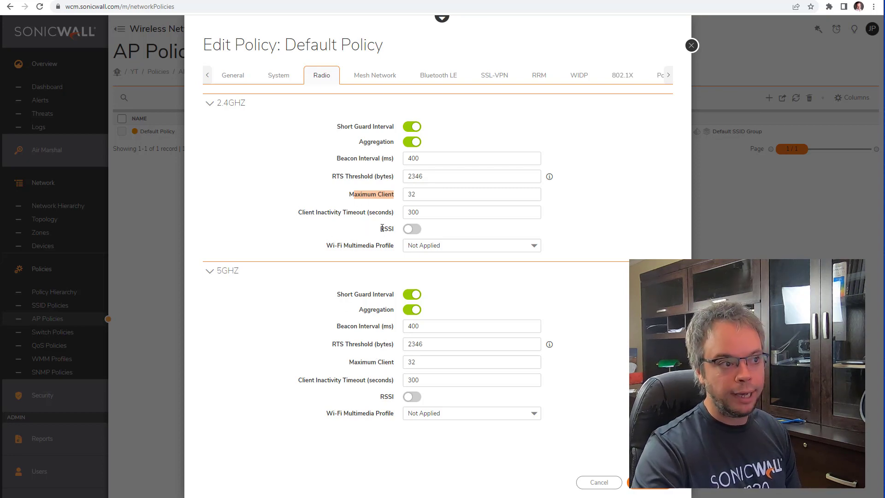
# Step: Turn on RSSI for both radios and change each threshold from -95 to -85 dBm
pyautogui.moveTo(379, 229); pyautogui.dragTo(396, 231)
pyautogui.click(411, 229)
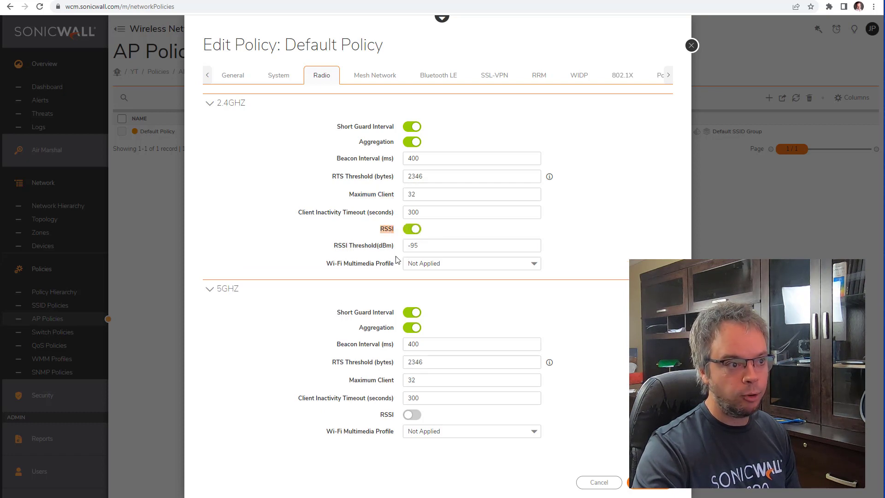
pyautogui.click(411, 414)
pyautogui.click(413, 245)
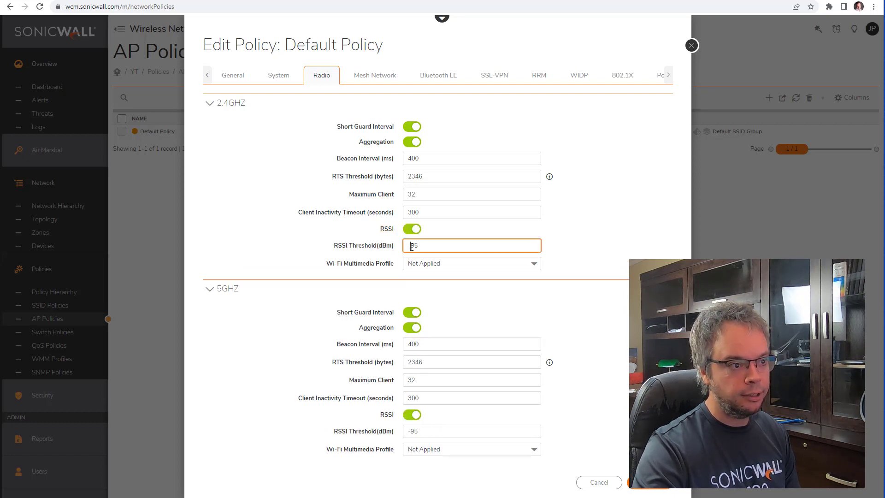
pyautogui.press('BackSpace')
pyautogui.write('8')
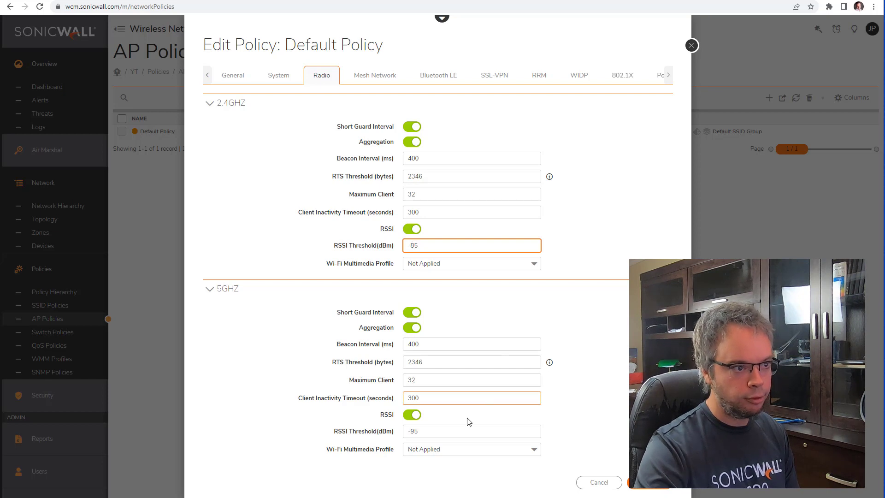
pyautogui.click(412, 431)
pyautogui.press('BackSpace')
pyautogui.write('8')
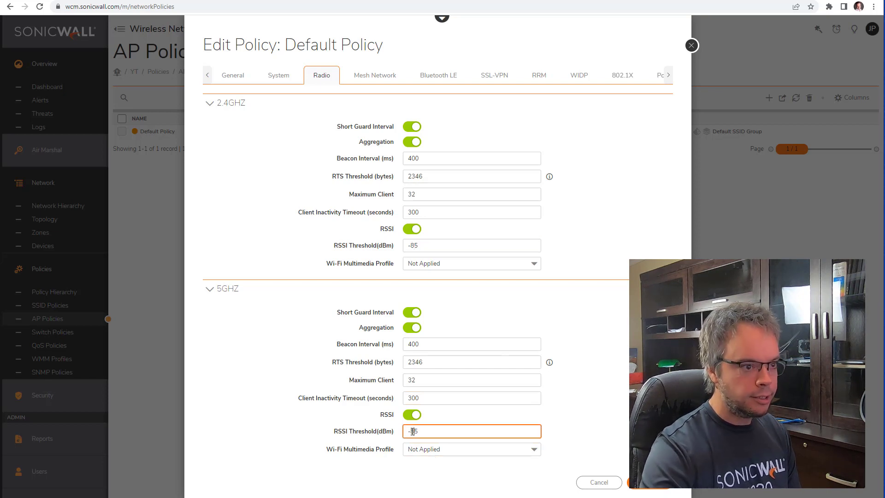
# Step: Check the -85 dBm RSSI threshold value, then bring up the Mesh Network settings
pyautogui.moveTo(336, 244); pyautogui.dragTo(373, 246)
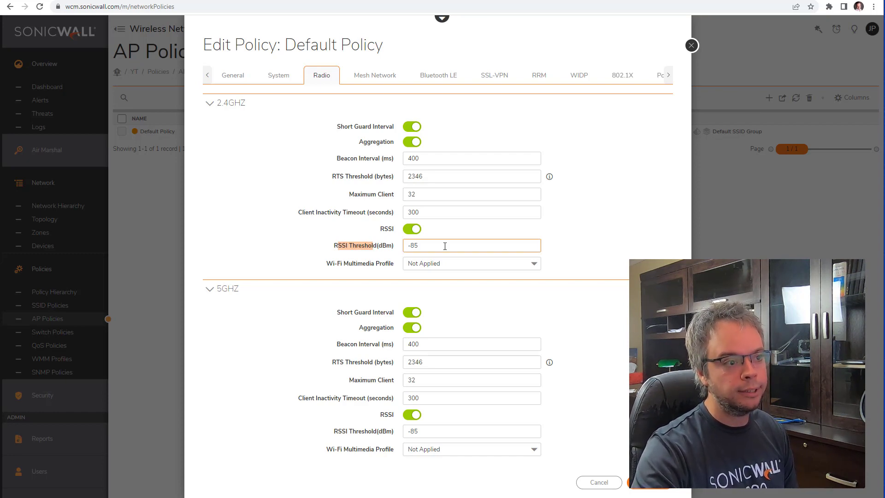
pyautogui.moveTo(446, 246); pyautogui.dragTo(406, 245)
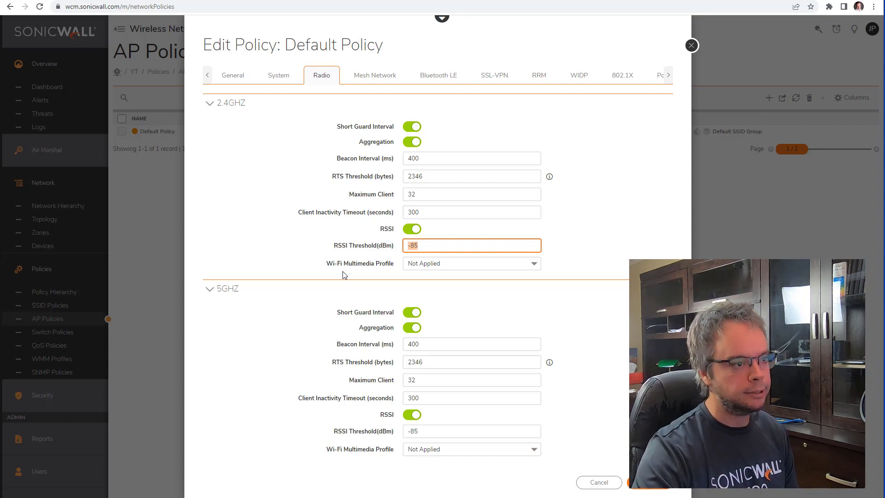
pyautogui.click(400, 251)
pyautogui.doubleClick(400, 251)
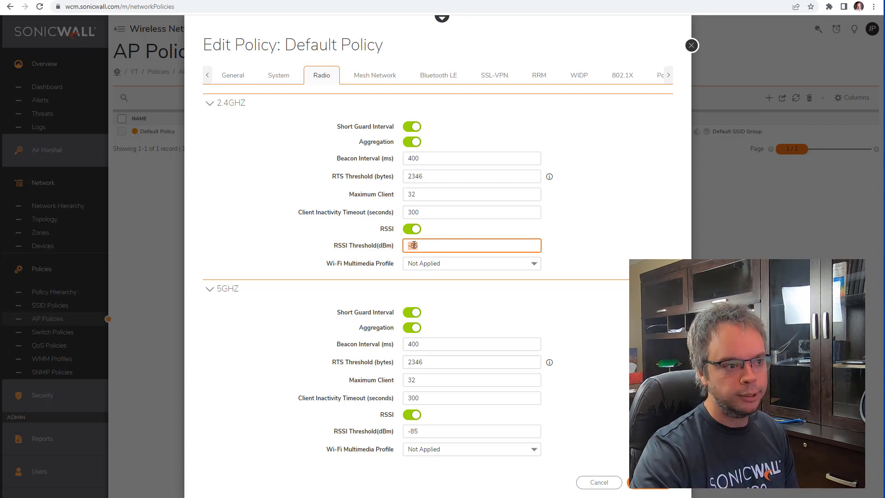
pyautogui.click(414, 245)
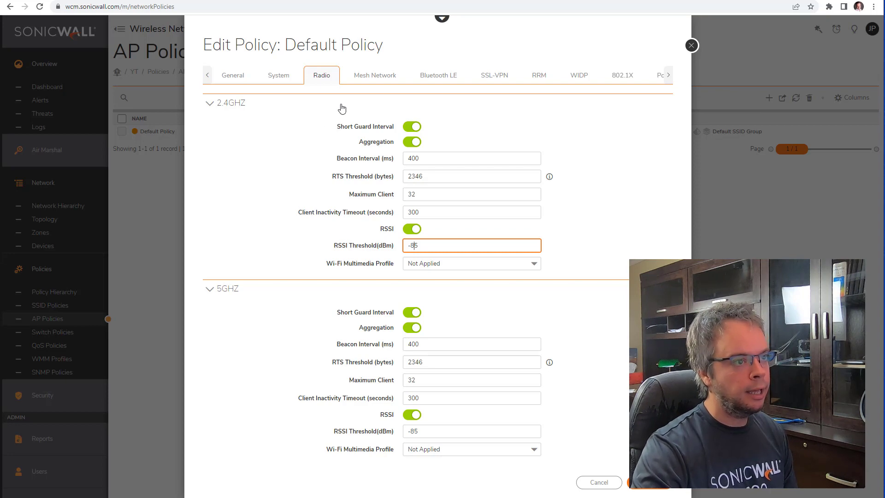
pyautogui.click(360, 82)
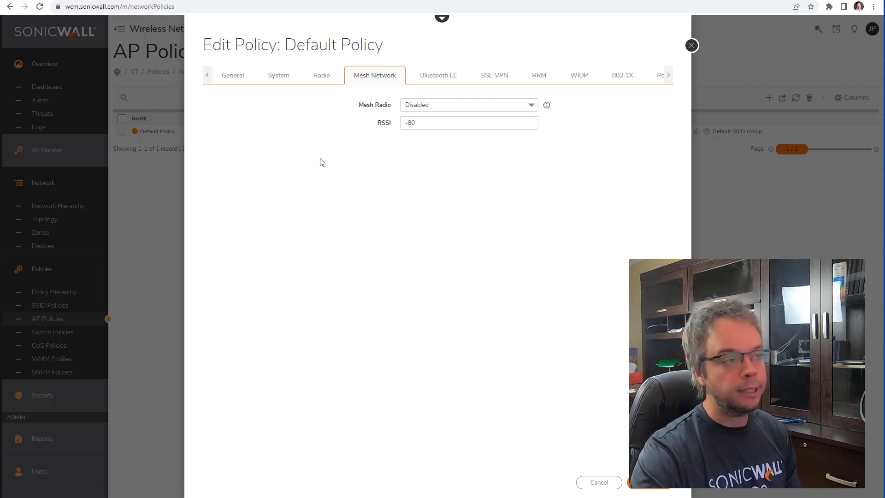
# Step: Preview SSL-VPN options including the server address, leave SSL-VPN off, and show RRM settings
pyautogui.click(495, 76)
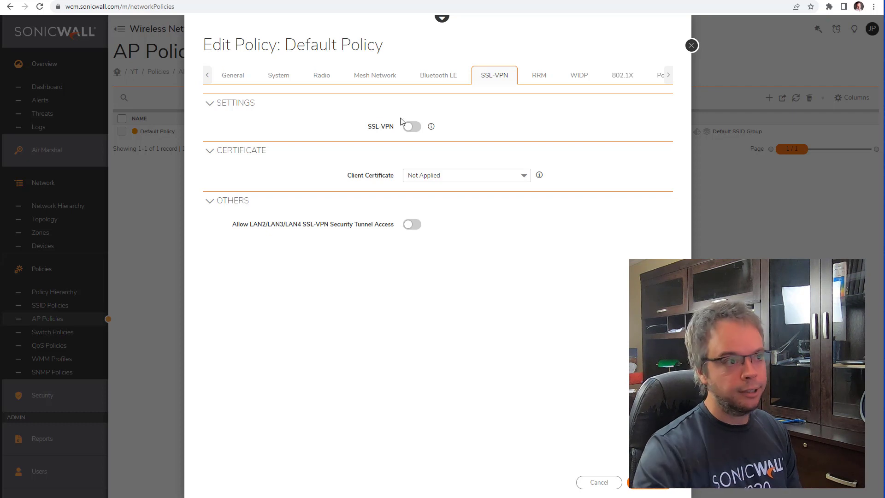
pyautogui.click(411, 127)
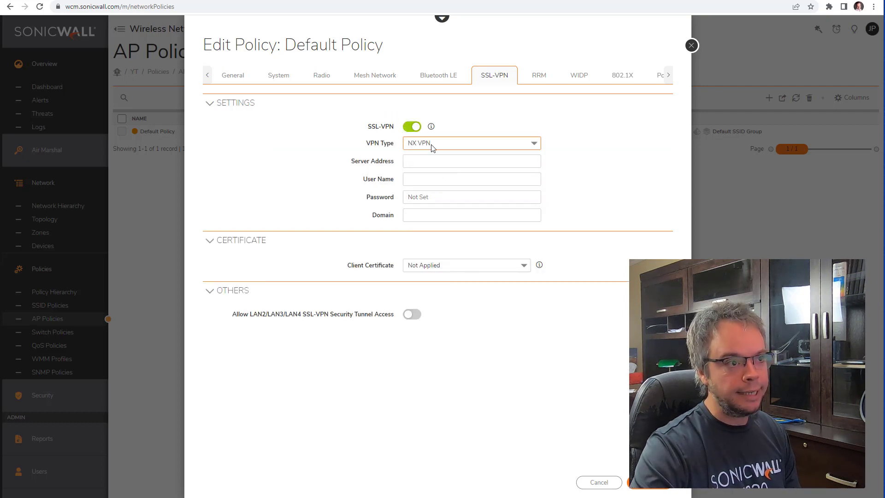
pyautogui.click(422, 165)
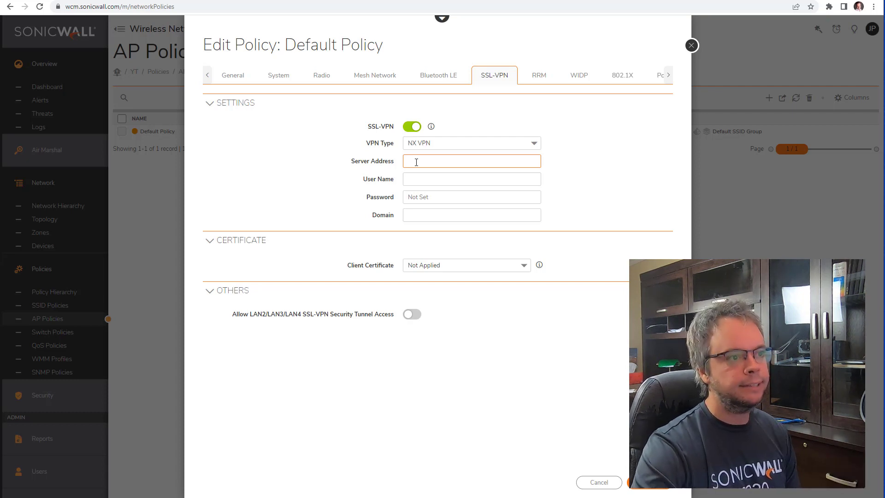
pyautogui.click(416, 128)
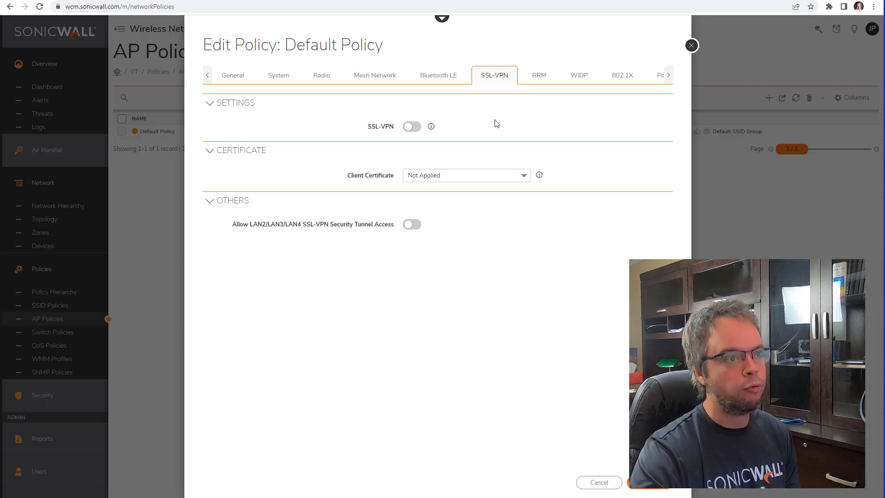
pyautogui.click(539, 79)
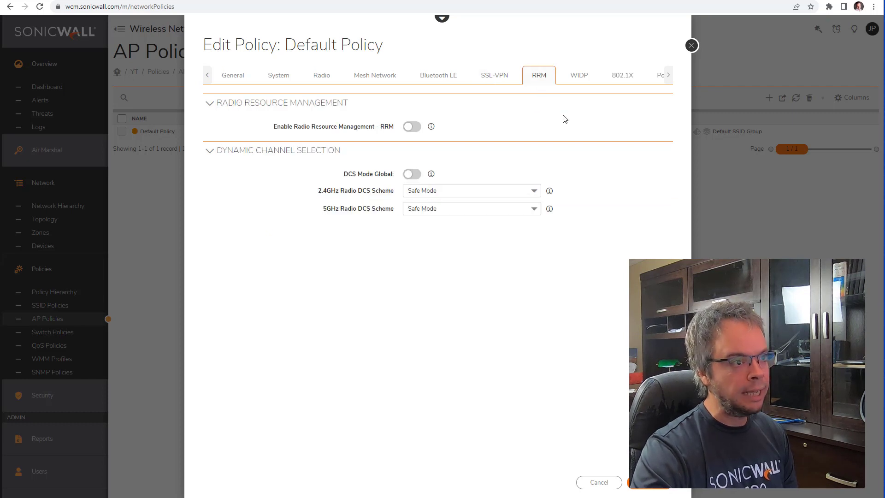
# Step: Browse the WIDP, 802.1X, 224W port, ALG, SNMP, General and System policy sections
pyautogui.click(574, 81)
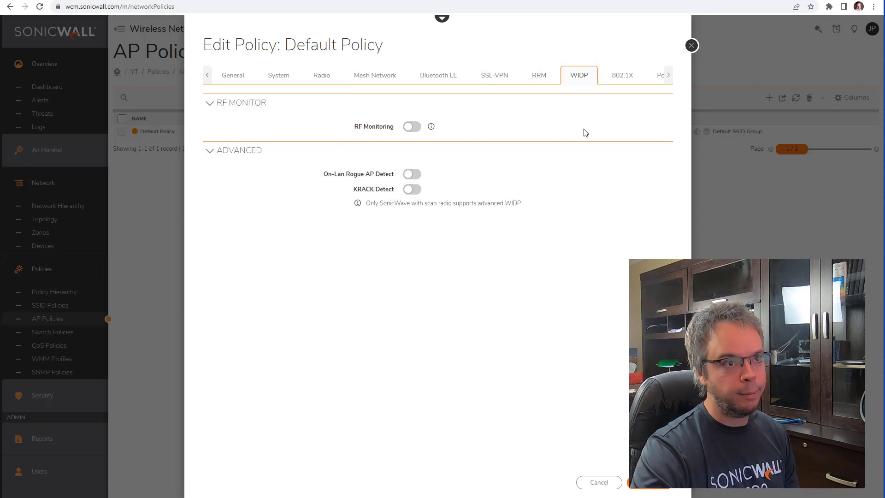
pyautogui.click(618, 79)
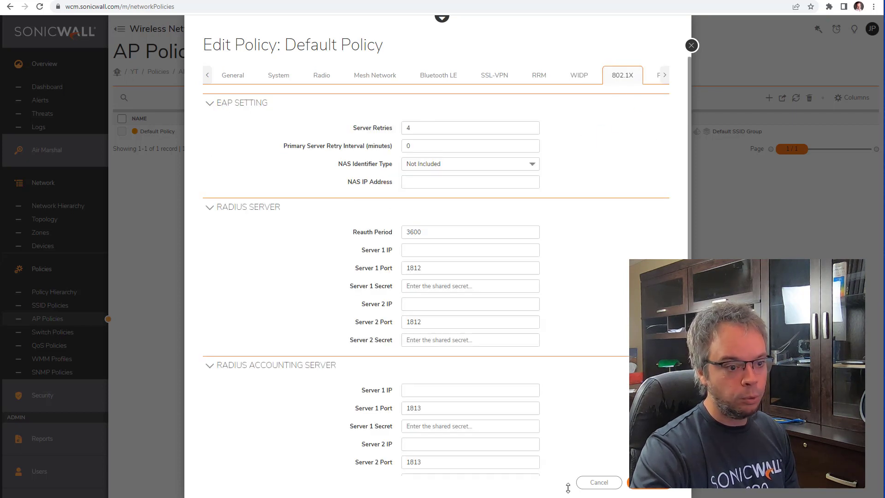
pyautogui.click(664, 75)
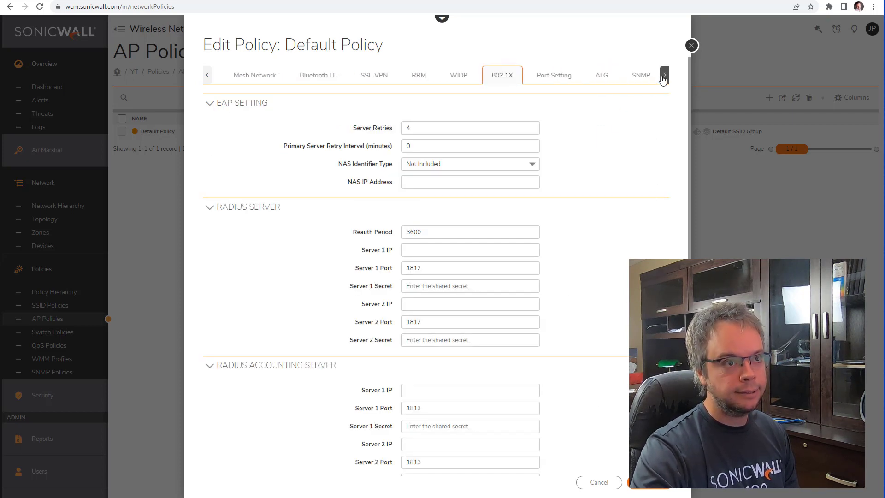
pyautogui.click(553, 75)
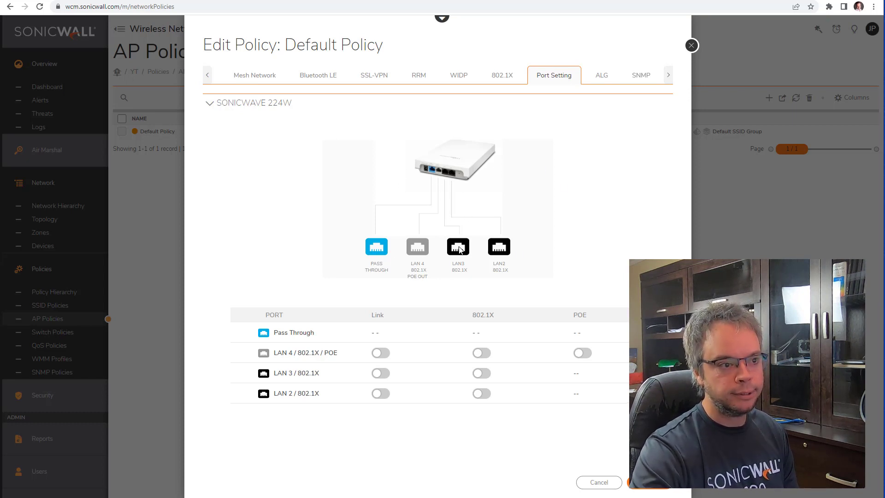
pyautogui.click(602, 76)
pyautogui.click(641, 76)
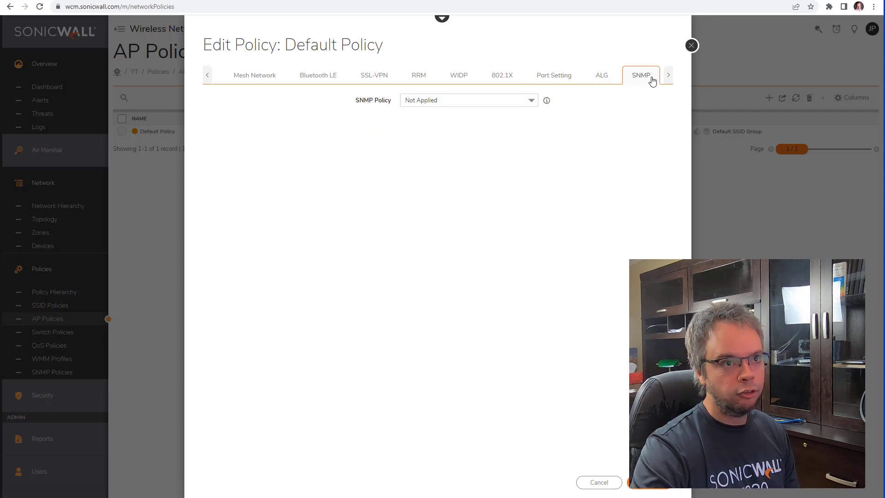
pyautogui.click(206, 75)
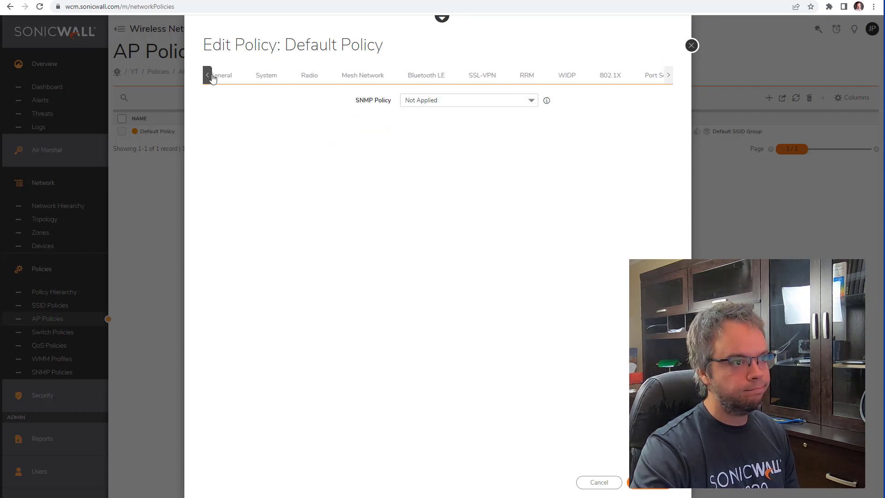
pyautogui.click(233, 76)
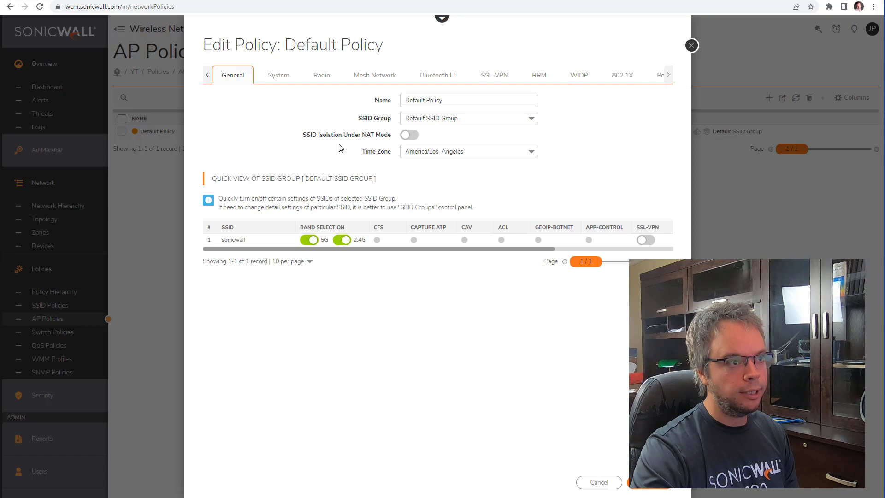
pyautogui.moveTo(355, 118); pyautogui.dragTo(381, 118)
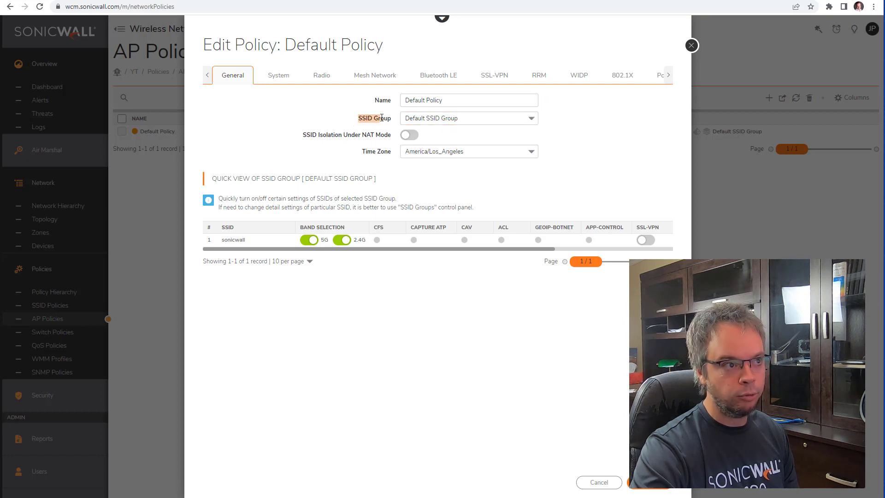
pyautogui.click(278, 76)
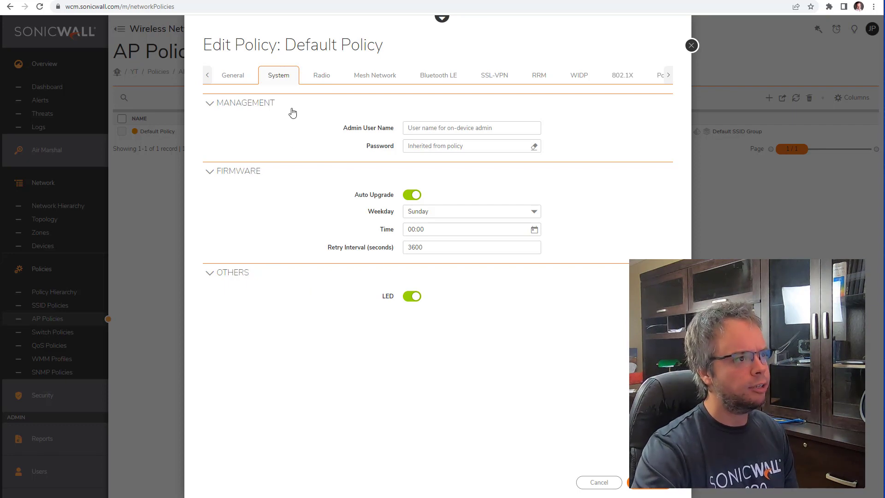
# Step: Check radio beacon interval, maximum clients, timeout and RSSI threshold, then save Default Policy
pyautogui.click(315, 79)
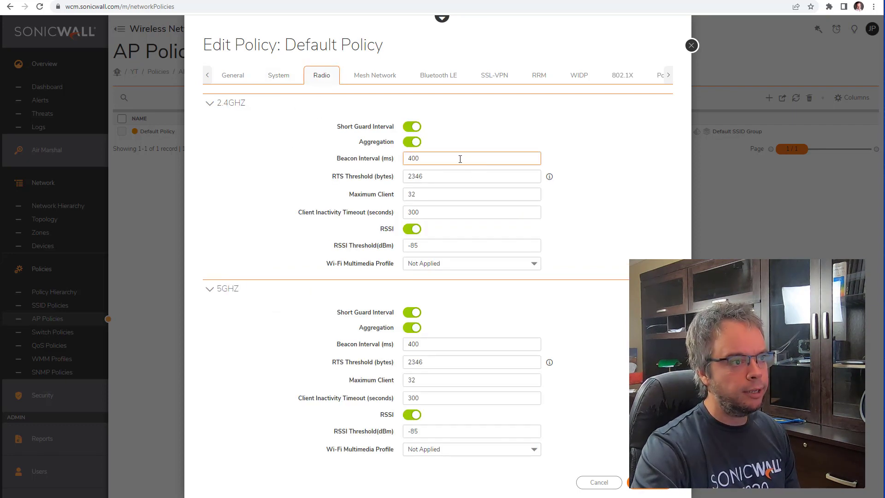
pyautogui.moveTo(461, 158); pyautogui.dragTo(297, 163)
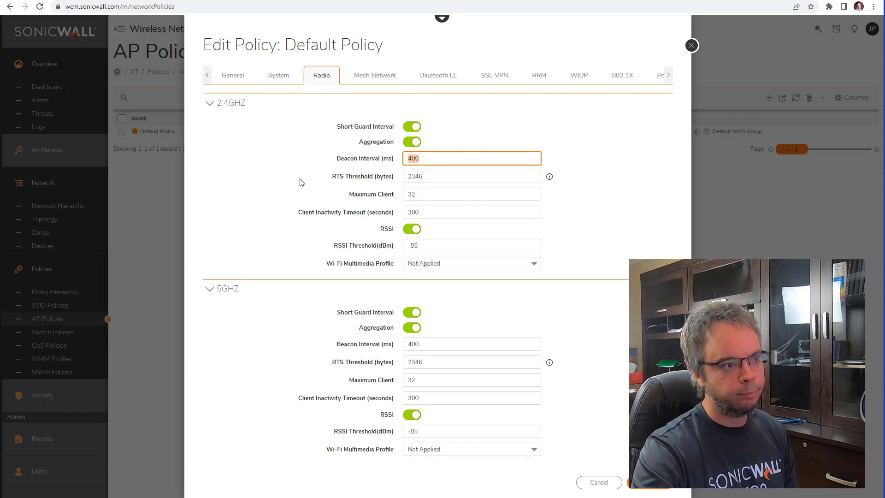
pyautogui.moveTo(421, 196); pyautogui.dragTo(405, 201)
pyautogui.click(350, 194)
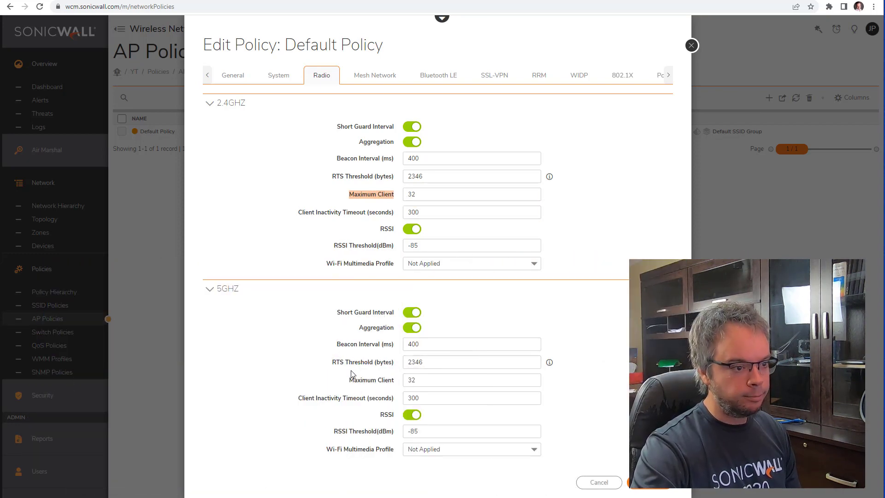
pyautogui.click(402, 394)
pyautogui.moveTo(341, 245); pyautogui.dragTo(393, 245)
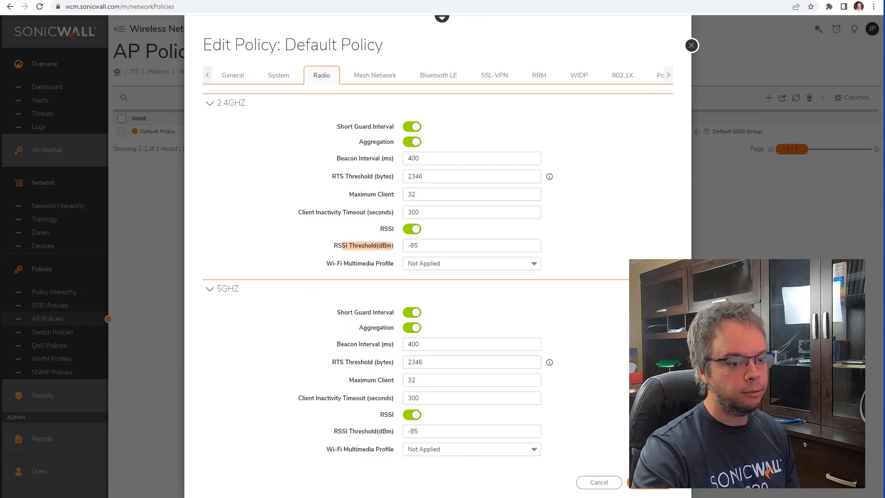
pyautogui.click(653, 489)
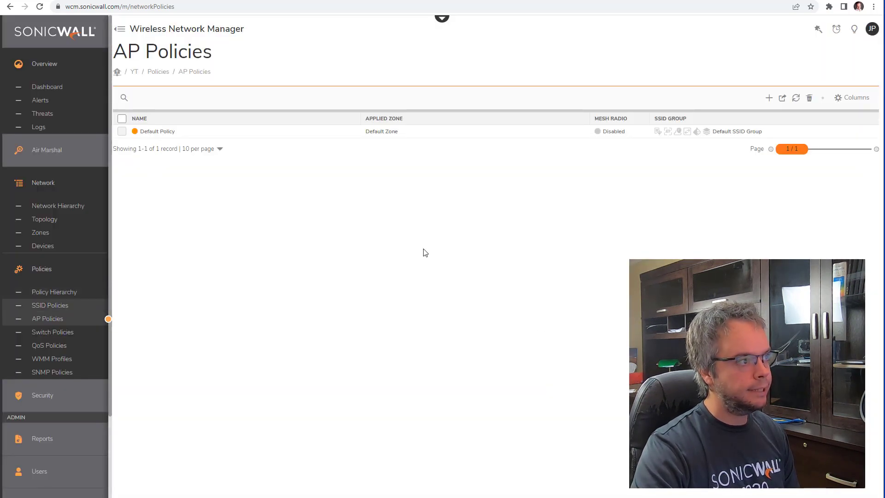
# Step: Open and close Default Zone's settings twice on the Network Hierarchy map
pyautogui.click(74, 208)
pyautogui.moveTo(187, 130)
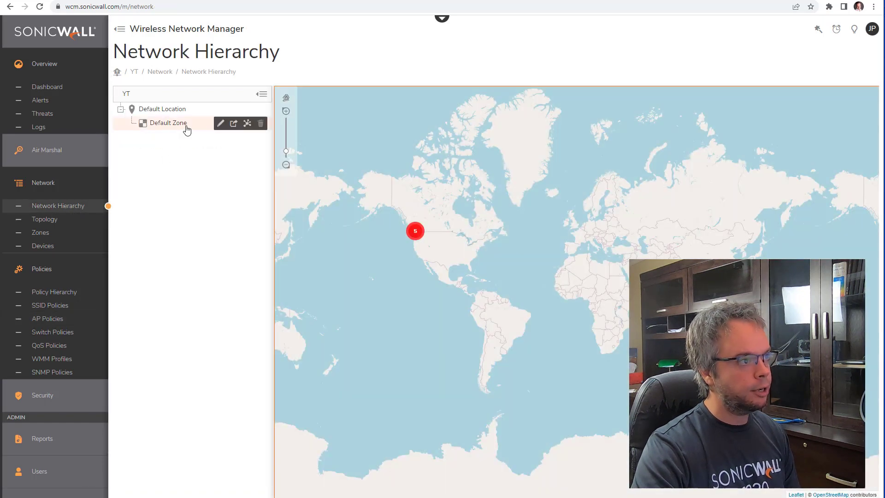
pyautogui.click(220, 123)
pyautogui.click(576, 484)
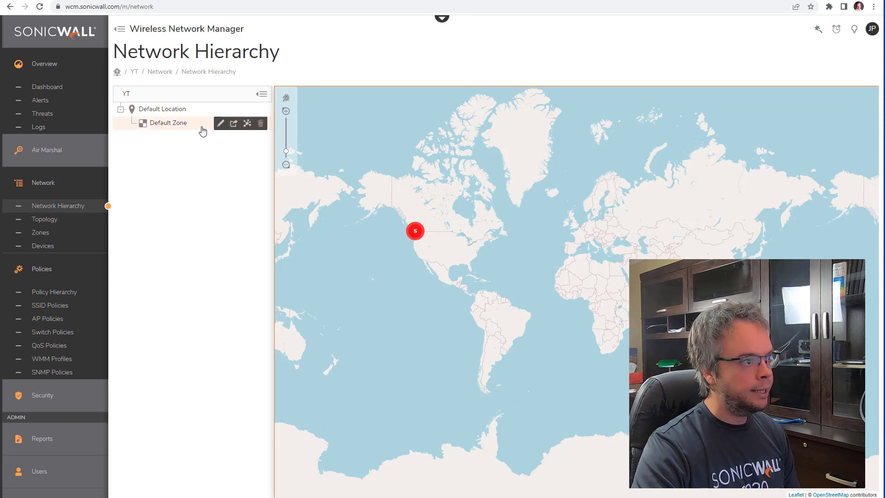
pyautogui.click(221, 123)
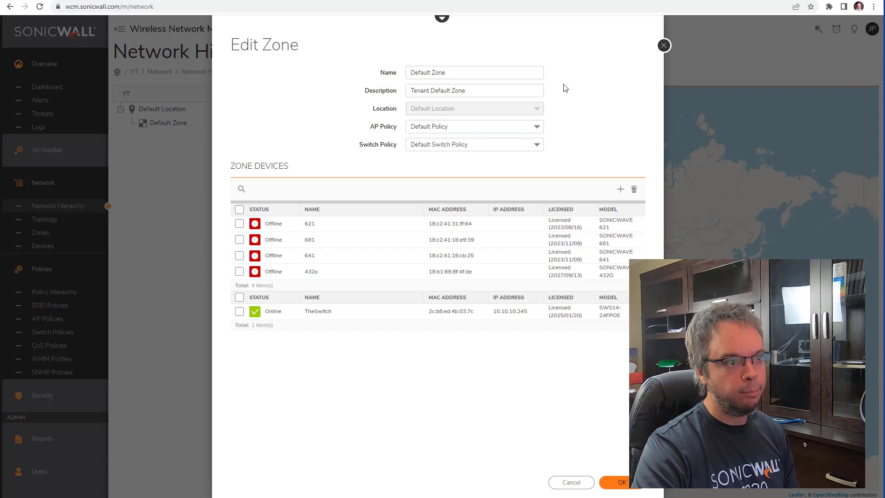
pyautogui.click(664, 45)
# Step: Recheck Default Policy's SSID Group without changes, then show the SSID Policies list
pyautogui.click(50, 318)
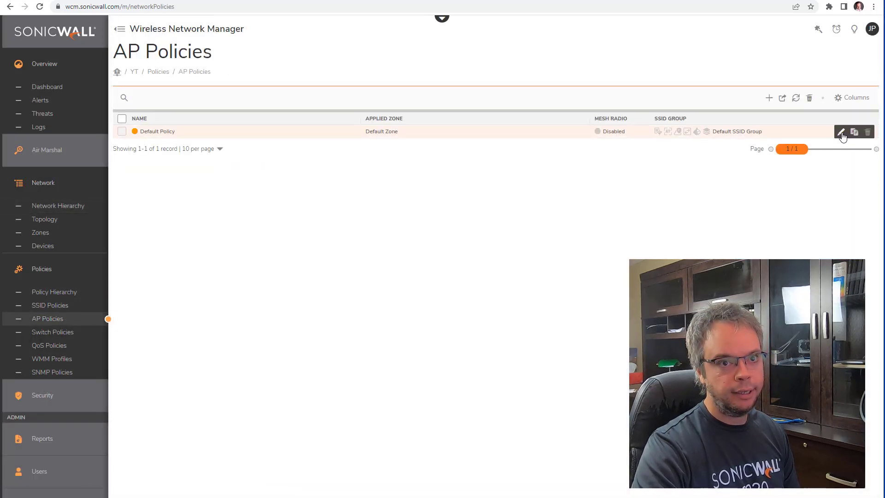
pyautogui.click(840, 131)
pyautogui.tripleClick(360, 116)
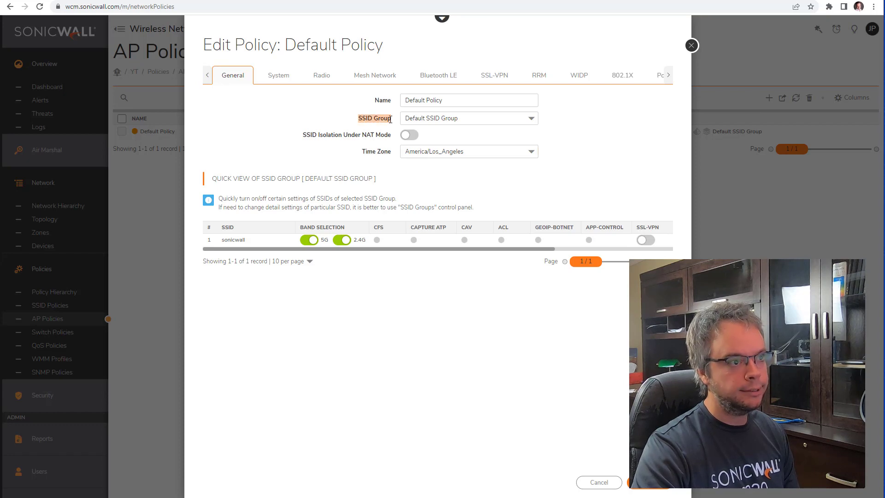
pyautogui.click(691, 45)
pyautogui.click(57, 307)
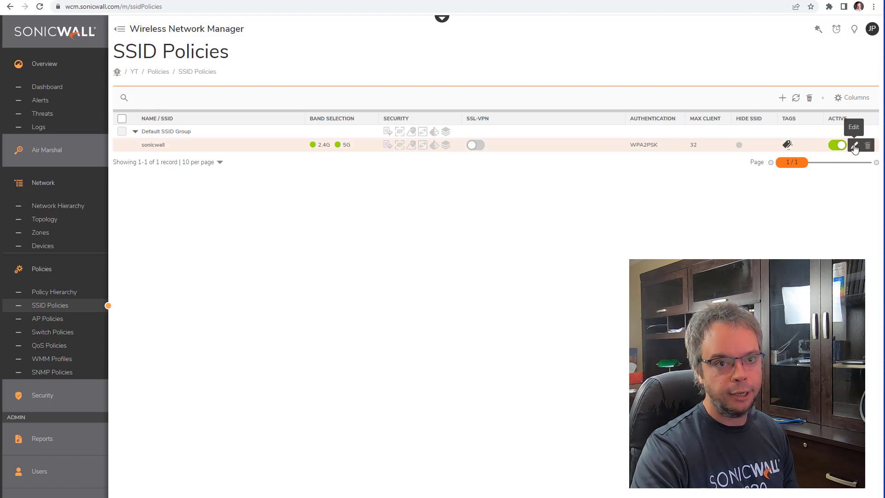
# Step: Rename the sonicwall SSID to LAN
pyautogui.click(855, 145)
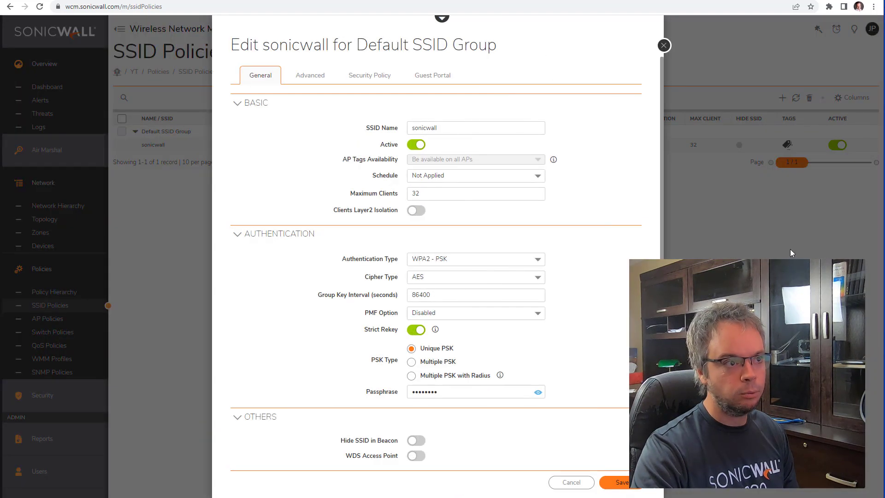
pyautogui.doubleClick(442, 129)
pyautogui.write('LAN')
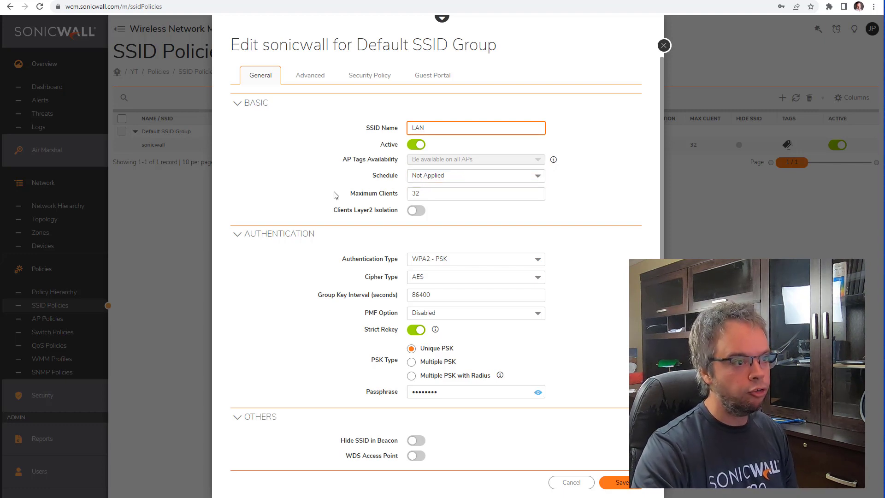
pyautogui.moveTo(346, 194); pyautogui.dragTo(402, 195)
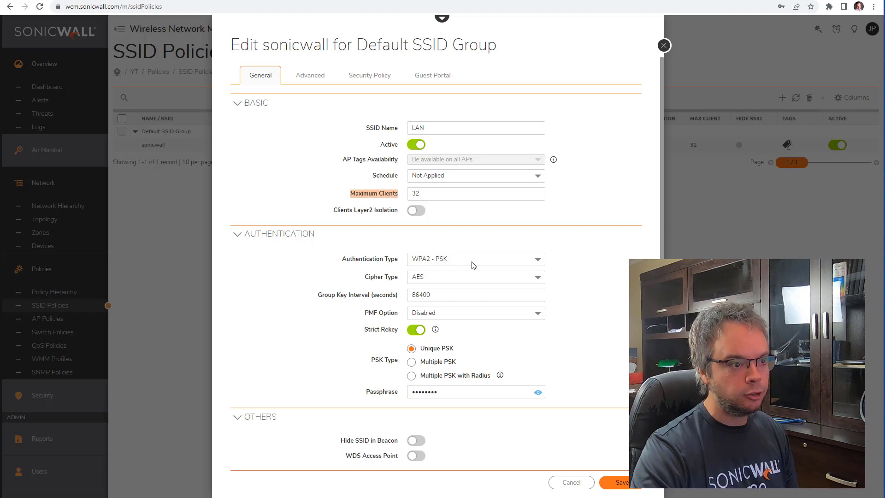
# Step: Check the authentication type options and show the passphrase in plain text, leaving both unchanged
pyautogui.click(495, 263)
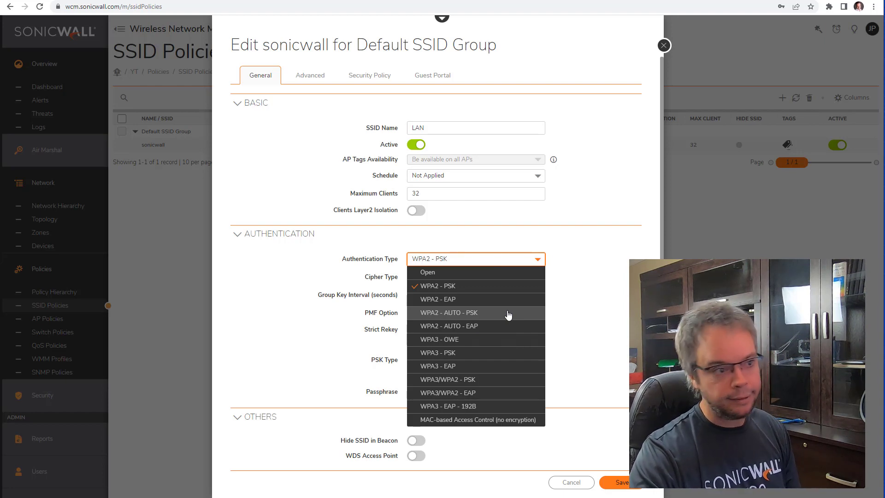
pyautogui.press('Escape')
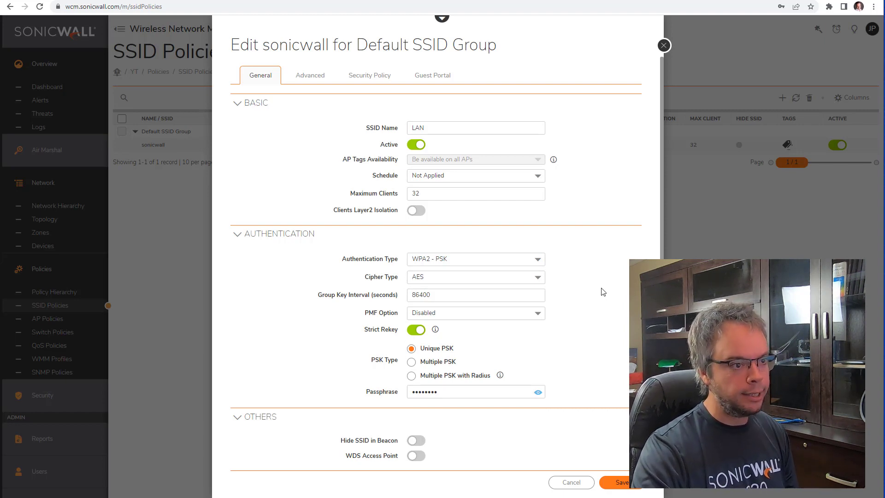
pyautogui.click(538, 392)
pyautogui.click(537, 393)
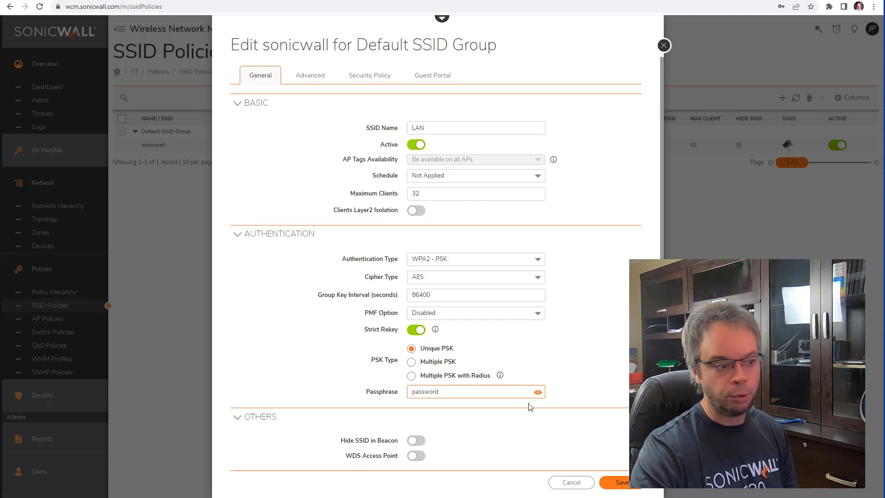
# Step: Set the LAN SSID's VLAN ID to 90
pyautogui.scroll(-2, 533, 418)
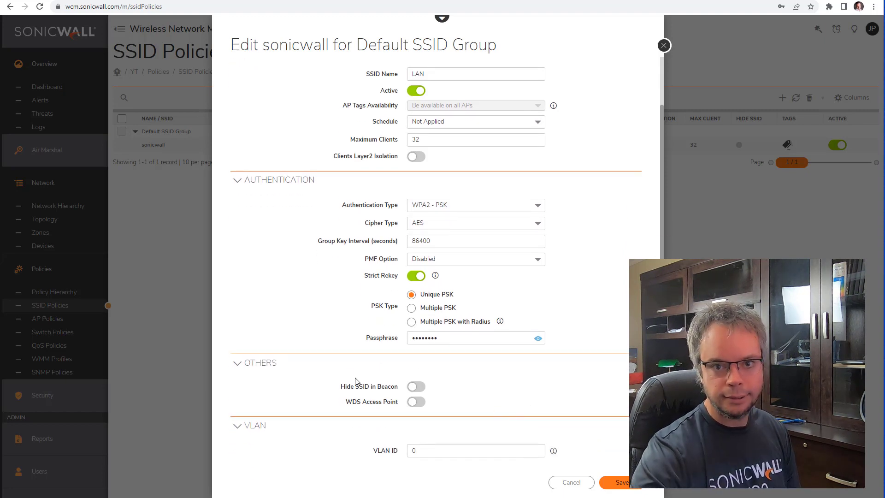
pyautogui.moveTo(345, 387); pyautogui.dragTo(381, 386)
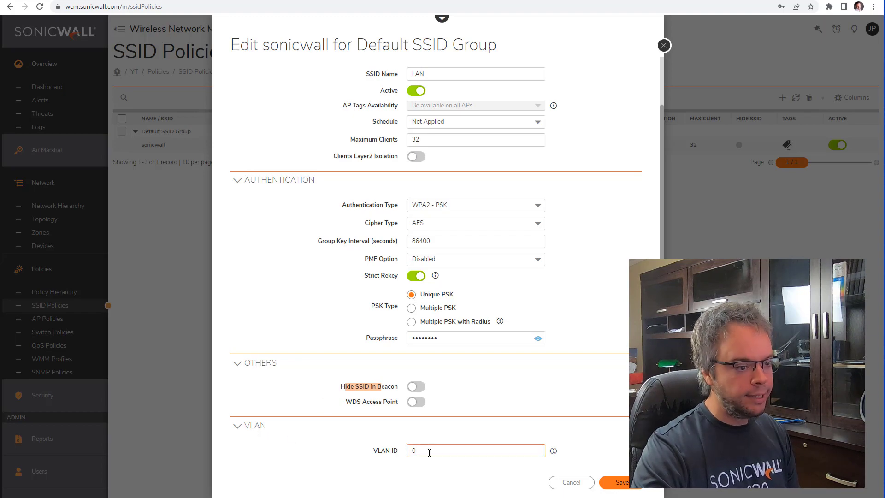
pyautogui.doubleClick(415, 450)
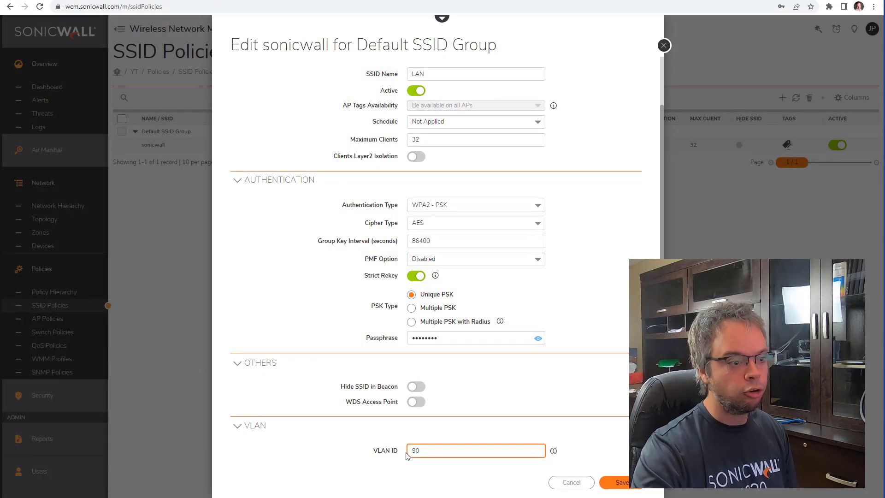
pyautogui.scroll(2, 343, 430)
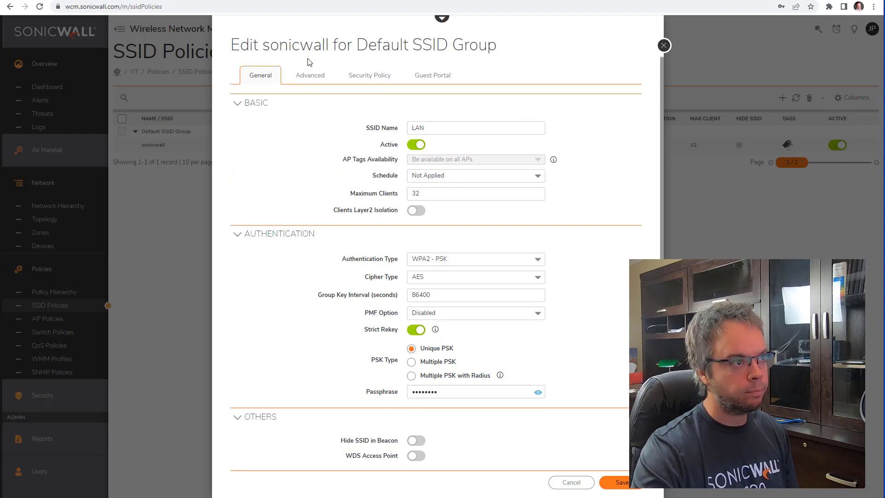
# Step: Review the 2.4 GHz band option in the SSID's advanced settings
pyautogui.click(310, 76)
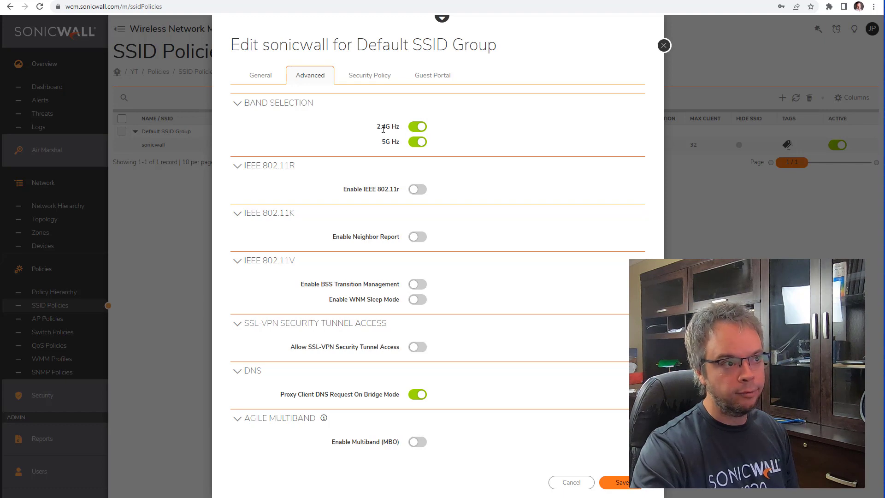
pyautogui.moveTo(382, 128); pyautogui.dragTo(401, 201)
pyautogui.click(392, 142)
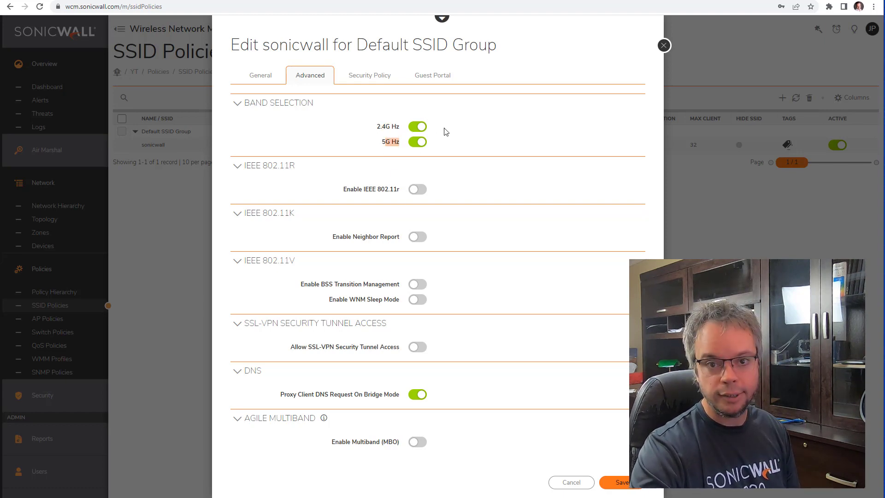
pyautogui.click(261, 75)
# Step: Turn the 5 GHz band off and back on, then show the six Not Applied security policies
pyautogui.click(318, 77)
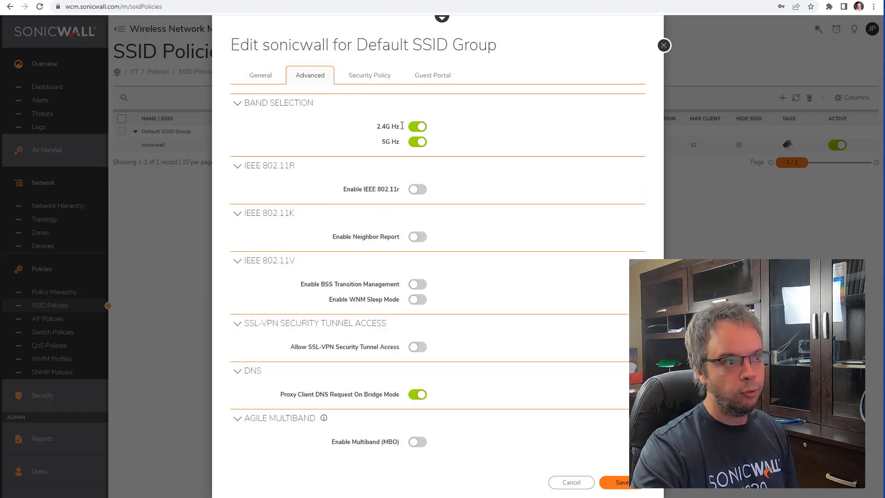
pyautogui.click(418, 141)
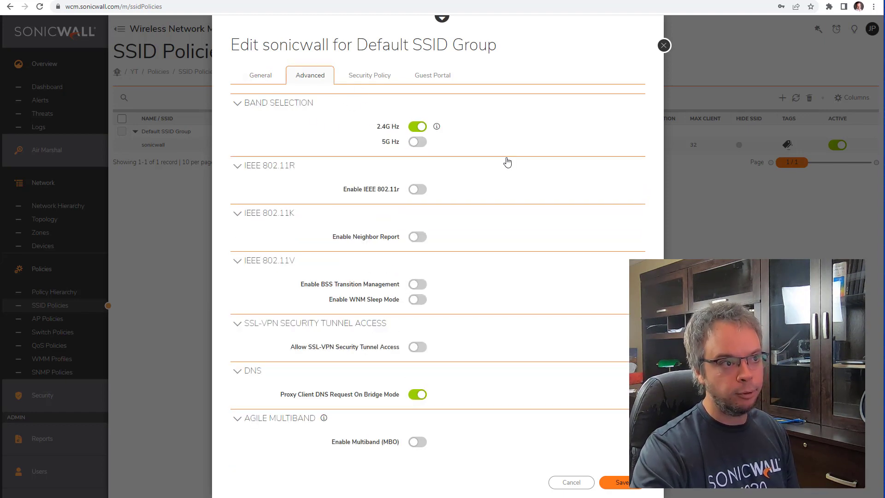
pyautogui.click(262, 81)
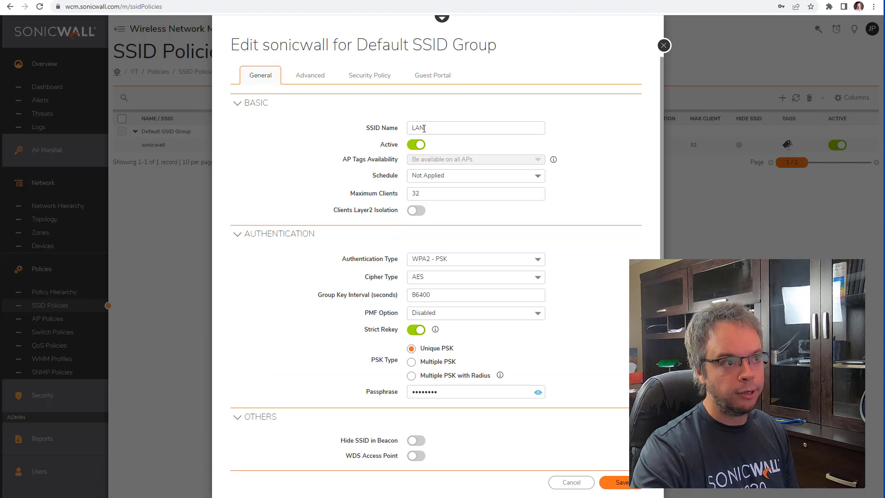
pyautogui.click(328, 78)
pyautogui.click(413, 144)
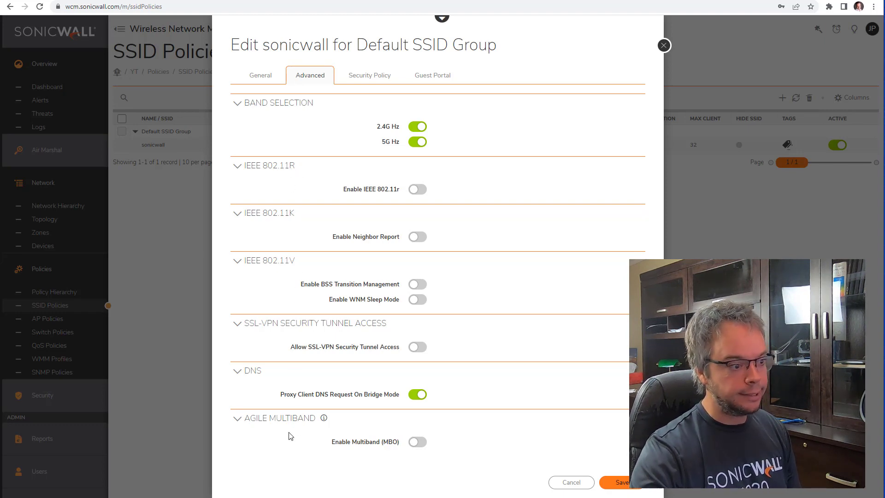
pyautogui.click(374, 81)
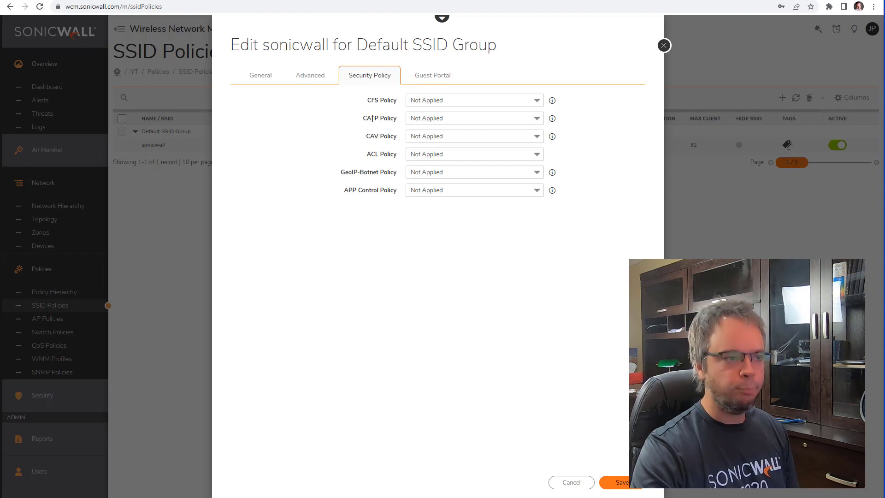
# Step: Review the CFS, CATP and CAV policy settings, all still Not Applied for LAN
pyautogui.moveTo(367, 100); pyautogui.dragTo(384, 102)
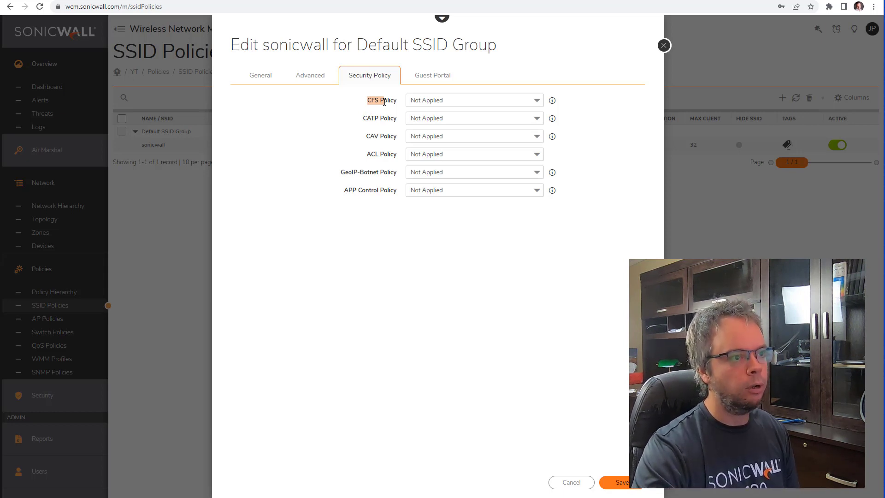
pyautogui.moveTo(363, 119); pyautogui.dragTo(397, 137)
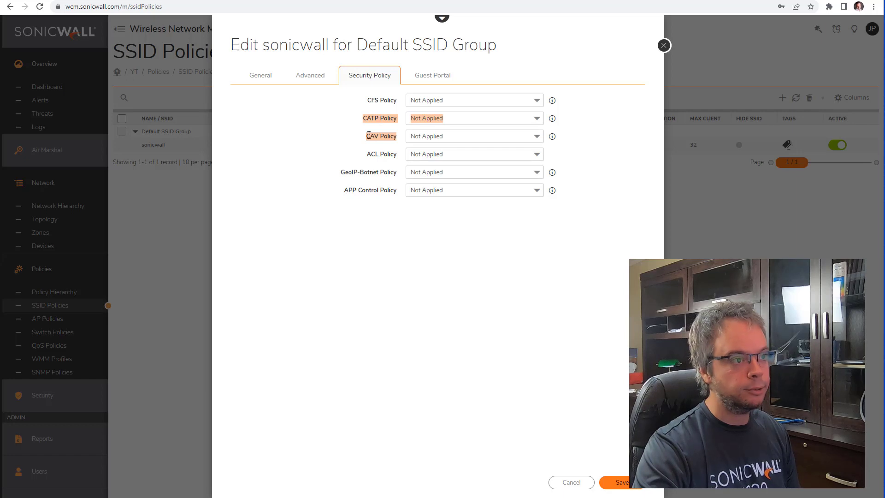
pyautogui.moveTo(369, 135); pyautogui.dragTo(388, 136)
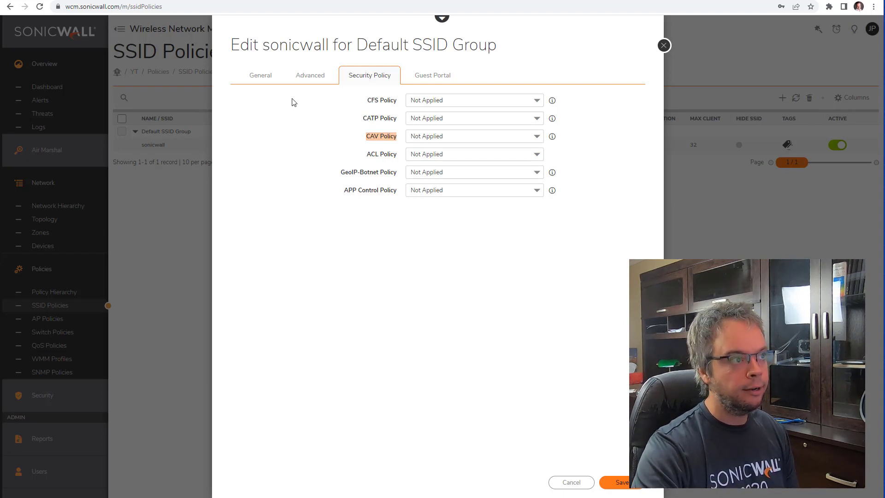
pyautogui.click(265, 78)
pyautogui.click(362, 129)
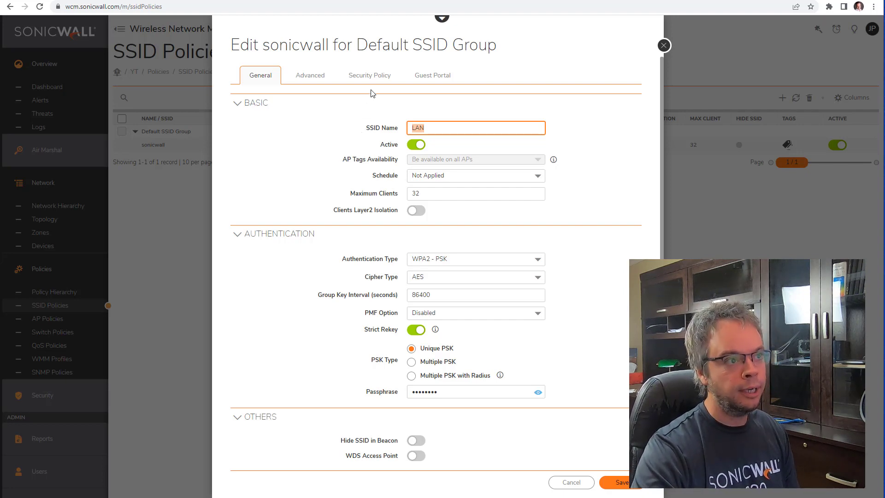
pyautogui.click(372, 79)
pyautogui.doubleClick(367, 119)
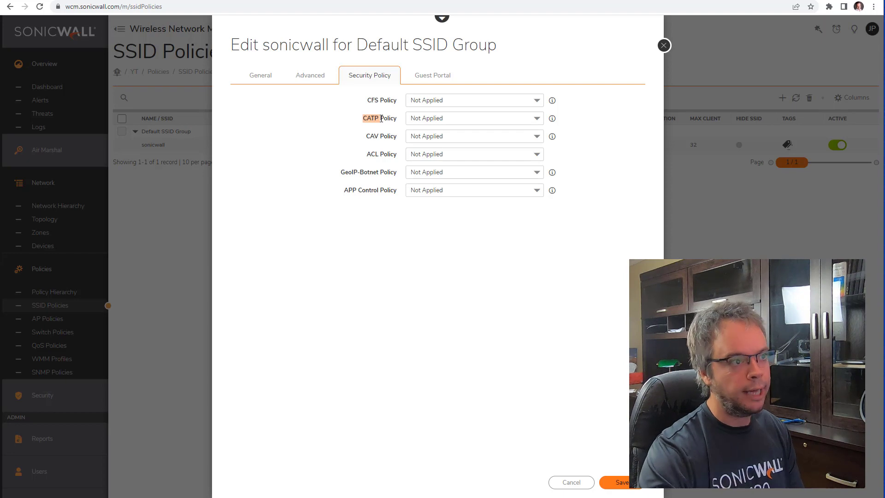
# Step: Review the General, Advanced and Guest Portal tabs, then save the LAN SSID
pyautogui.click(261, 75)
pyautogui.doubleClick(462, 133)
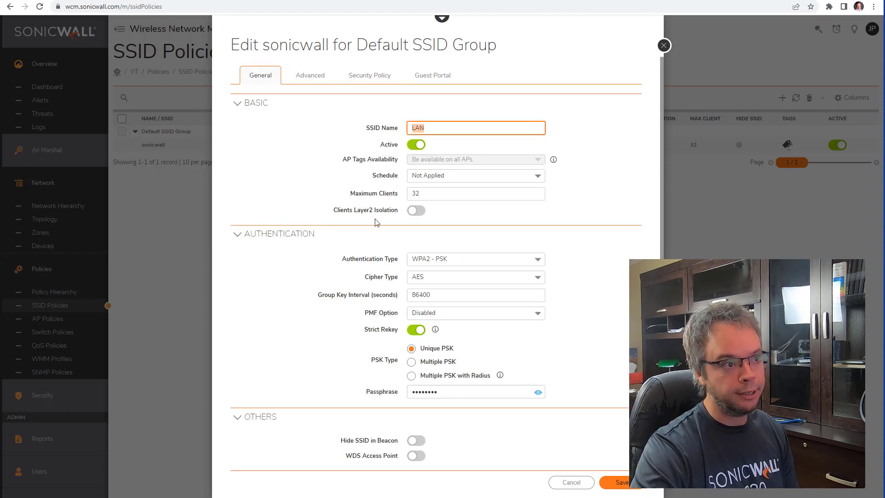
pyautogui.scroll(-2, 466, 233)
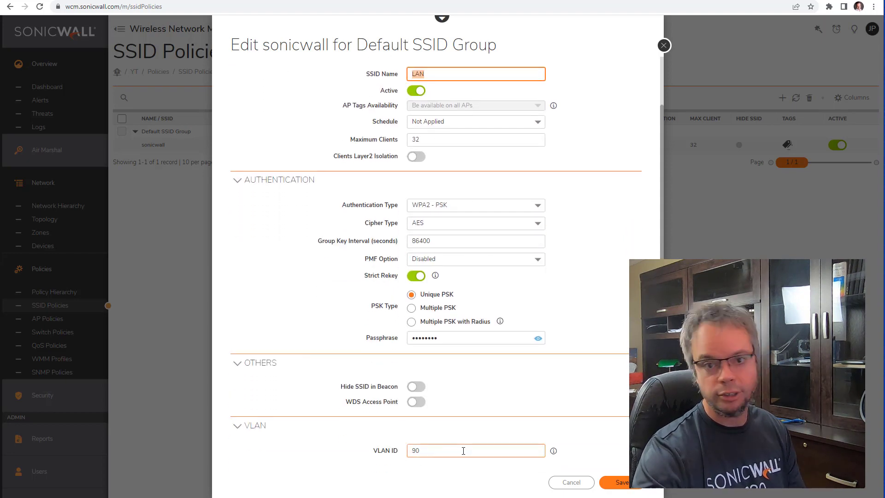
pyautogui.scroll(2, 455, 416)
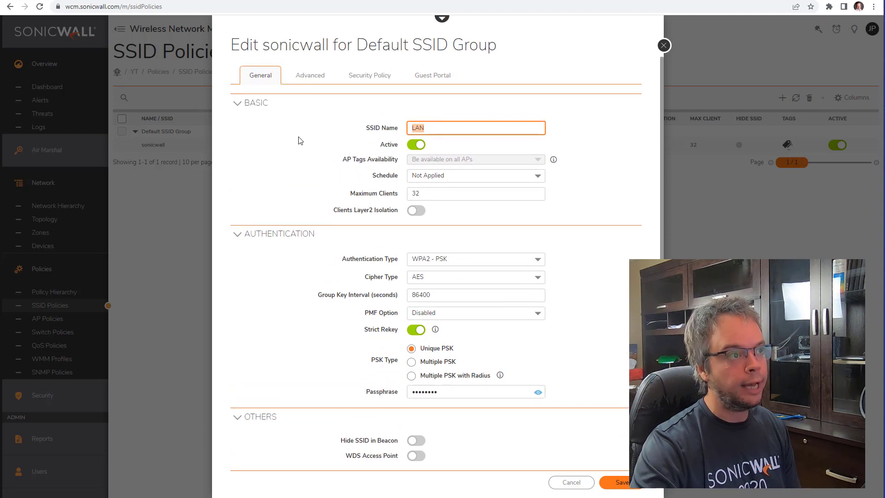
pyautogui.click(315, 76)
pyautogui.click(369, 75)
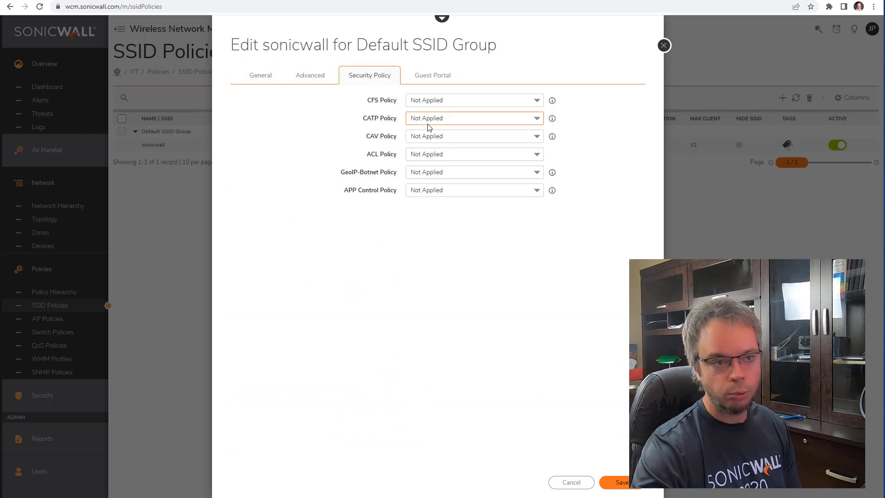
pyautogui.click(426, 76)
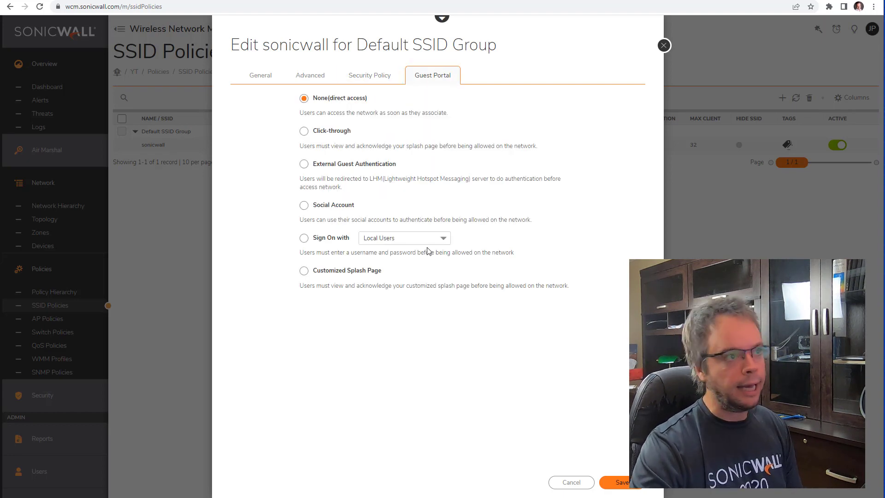
pyautogui.click(265, 81)
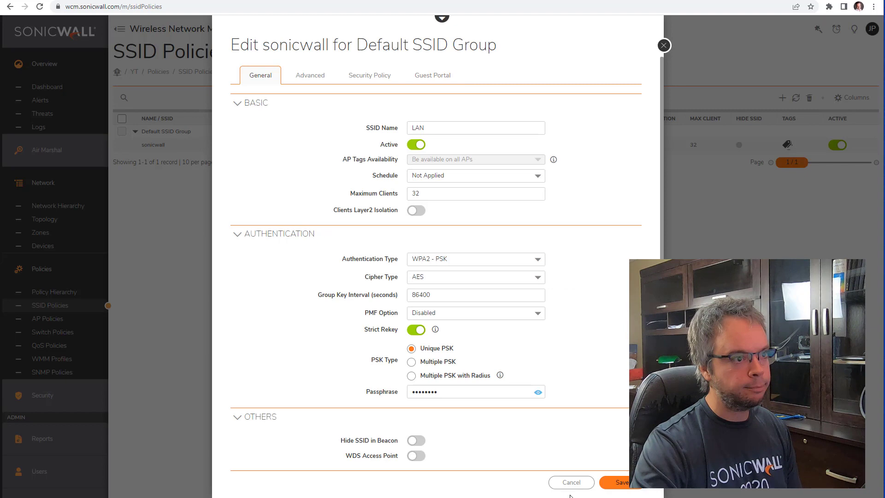
pyautogui.click(623, 482)
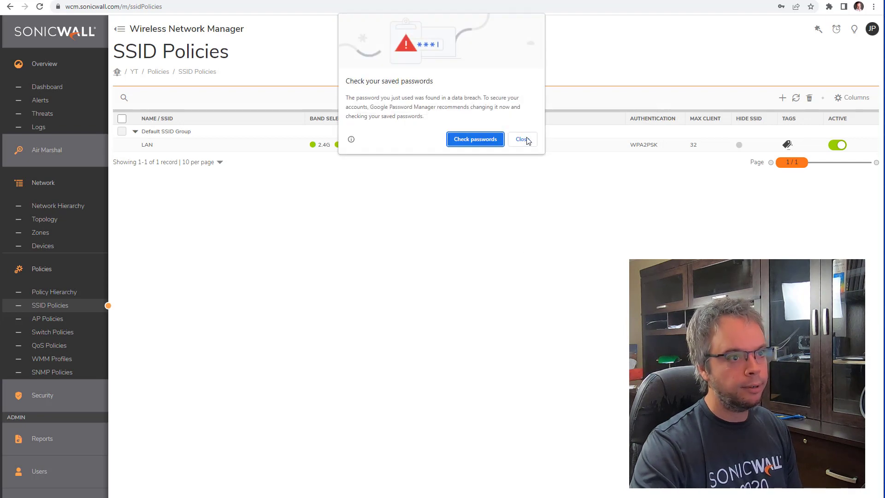
pyautogui.click(525, 139)
# Step: Decline the browser's password prompt and add a new SSID named VOIP to Default SSID Group
pyautogui.click(794, 139)
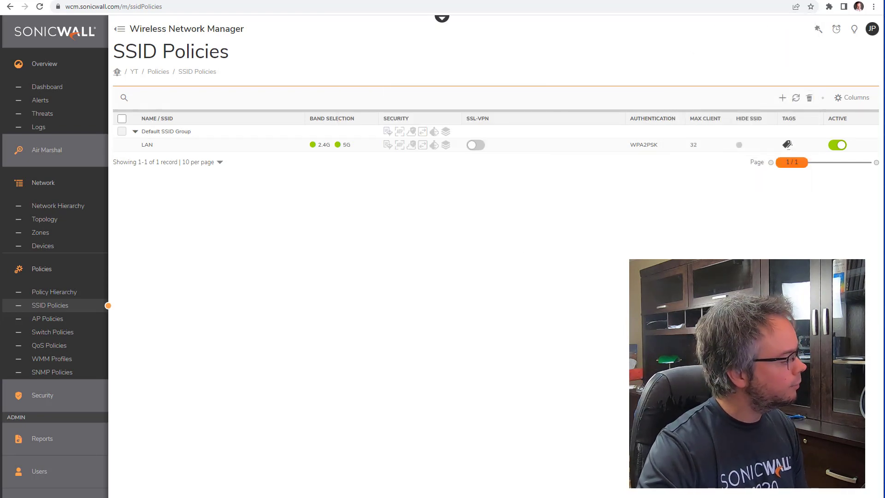
pyautogui.moveTo(838, 134)
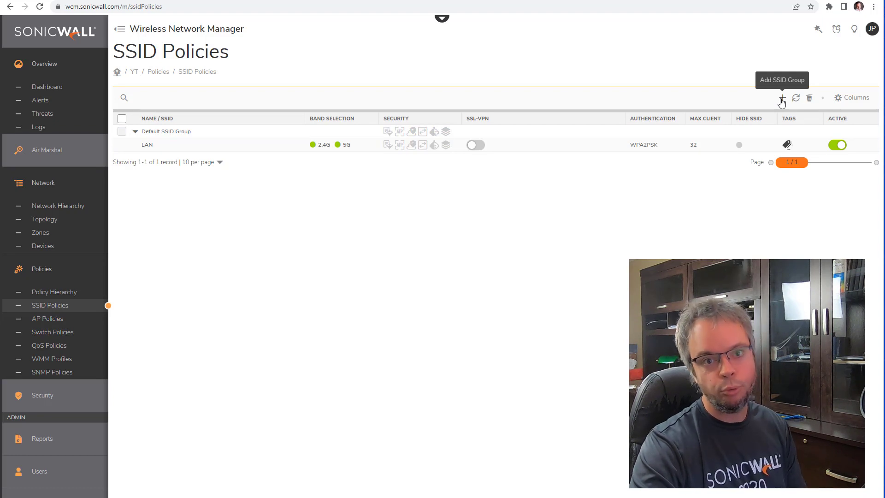
pyautogui.moveTo(825, 134)
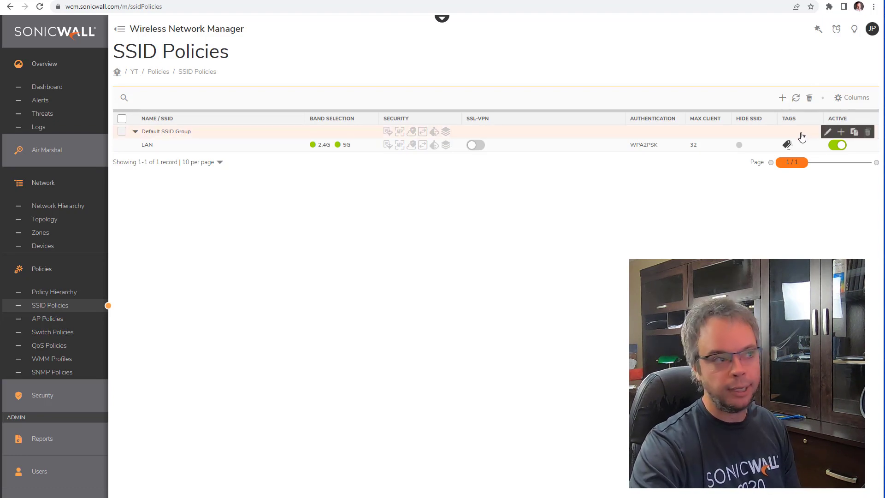
pyautogui.click(841, 133)
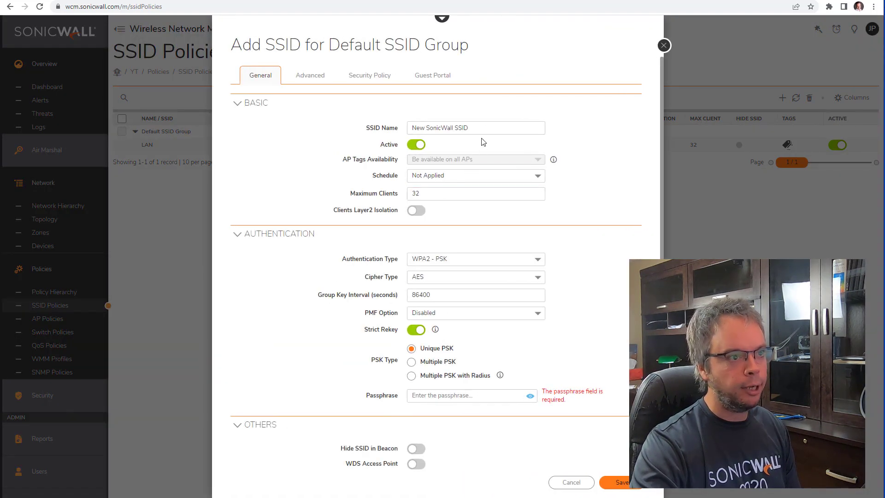
pyautogui.write('VOIP')
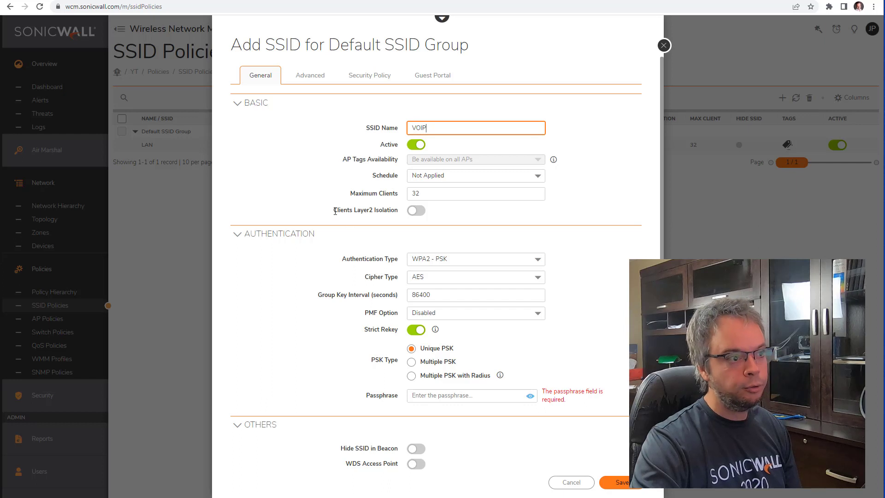
# Step: Toggle Clients Layer2 Isolation on and back off, leaving it disabled for VOIP
pyautogui.moveTo(333, 210); pyautogui.dragTo(386, 211)
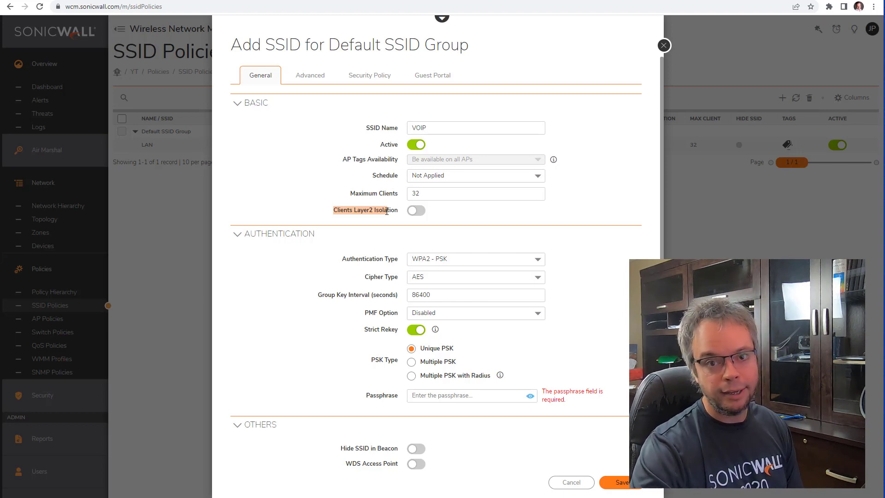
pyautogui.click(443, 130)
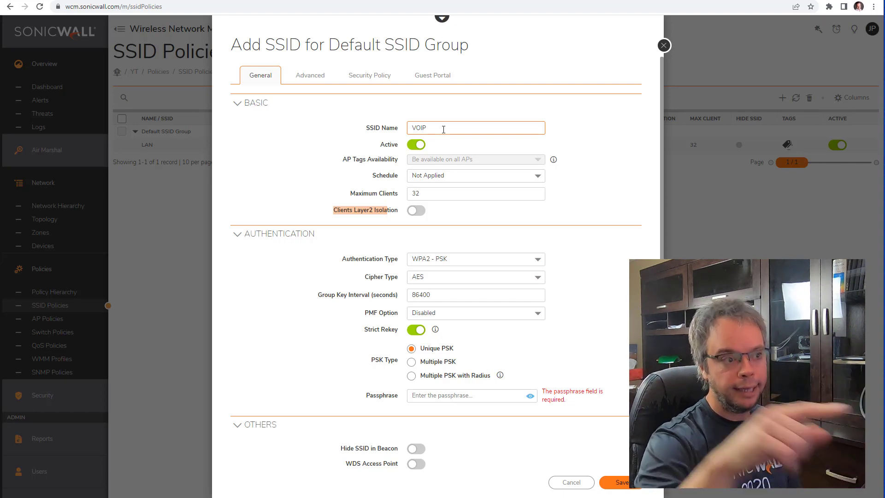
pyautogui.click(416, 210)
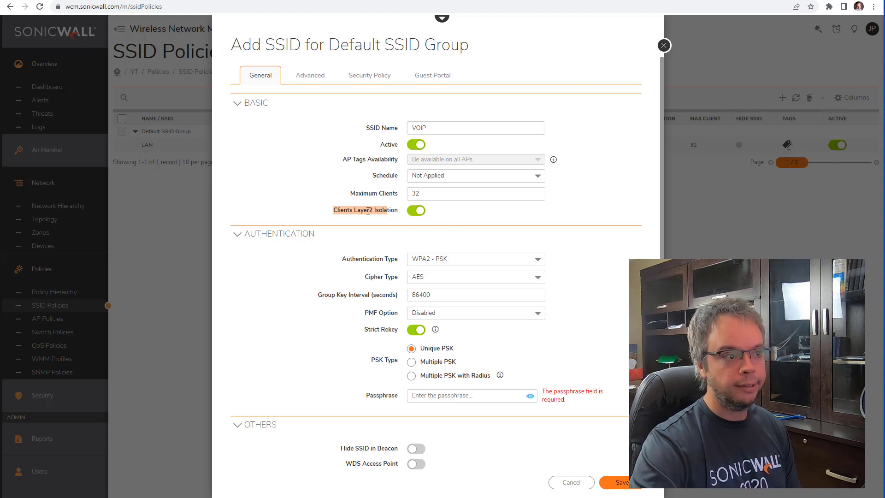
pyautogui.click(434, 130)
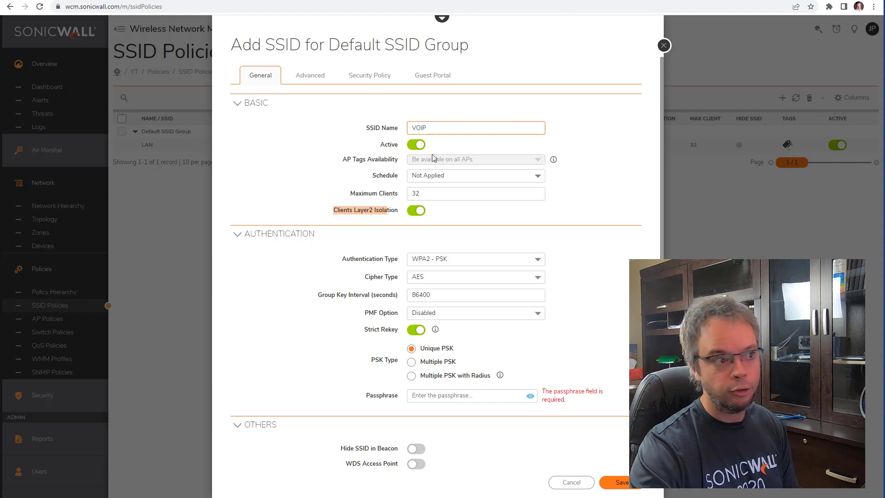
pyautogui.click(417, 210)
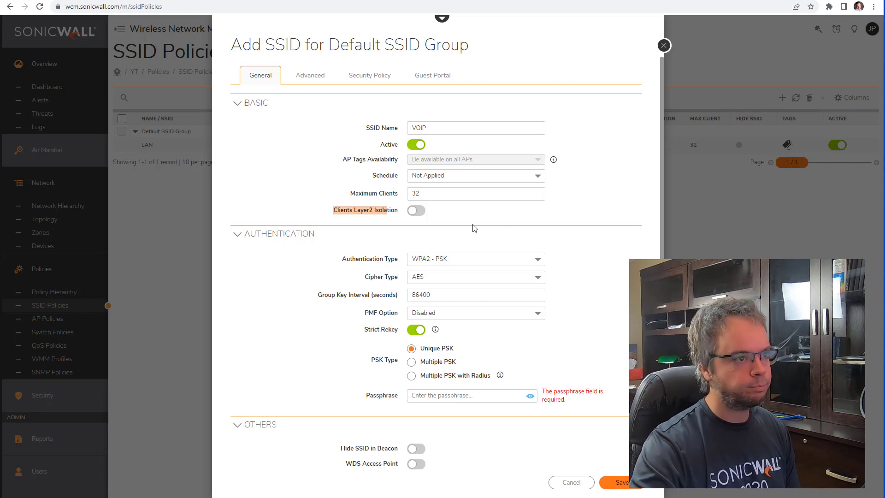
pyautogui.doubleClick(419, 127)
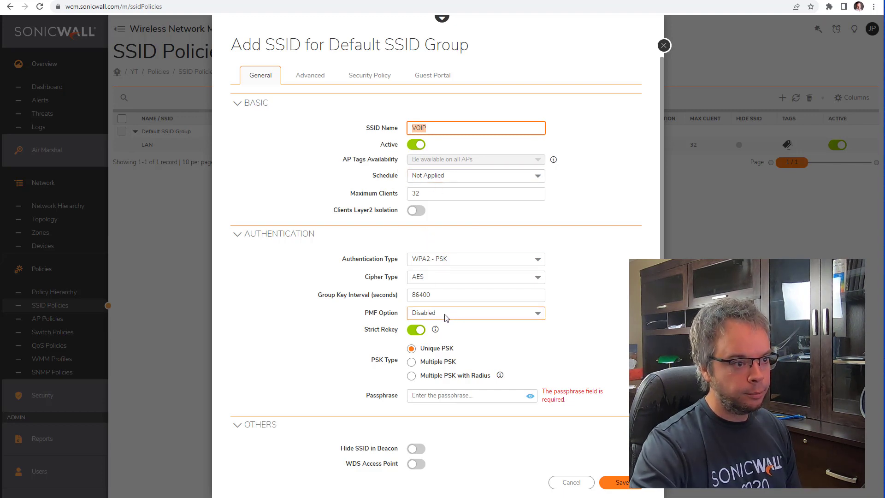
# Step: Enter the VOIP network passphrase and set its VLAN ID to 99
pyautogui.click(469, 395)
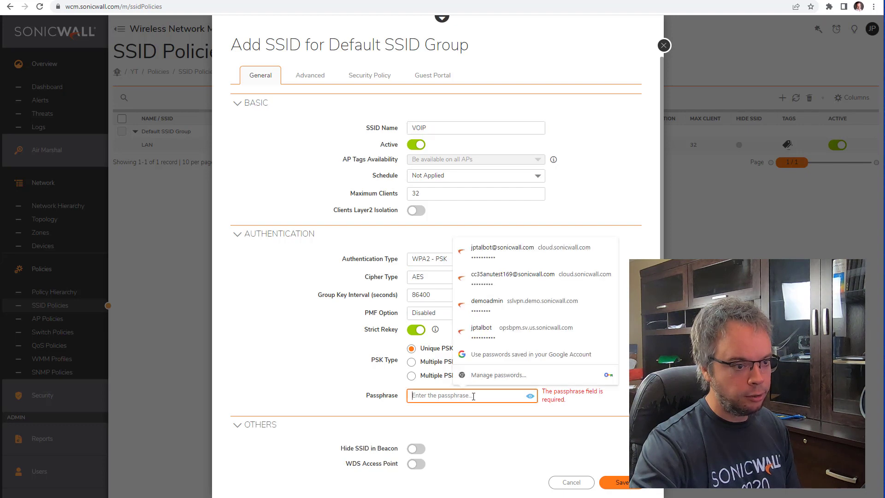
pyautogui.write('••••••••')
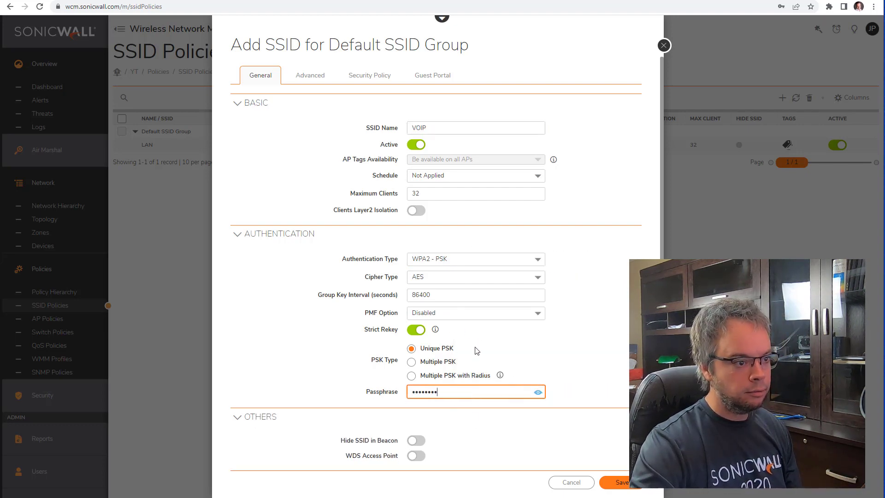
pyautogui.press('Tab')
pyautogui.write('99')
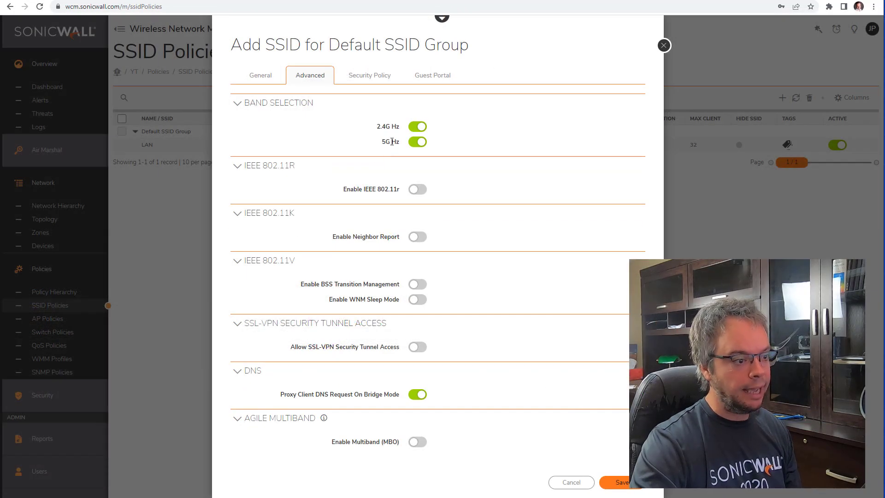
# Step: Review the Security Policy and Guest Portal tabs, keeping Maximum Clients at 32
pyautogui.click(369, 76)
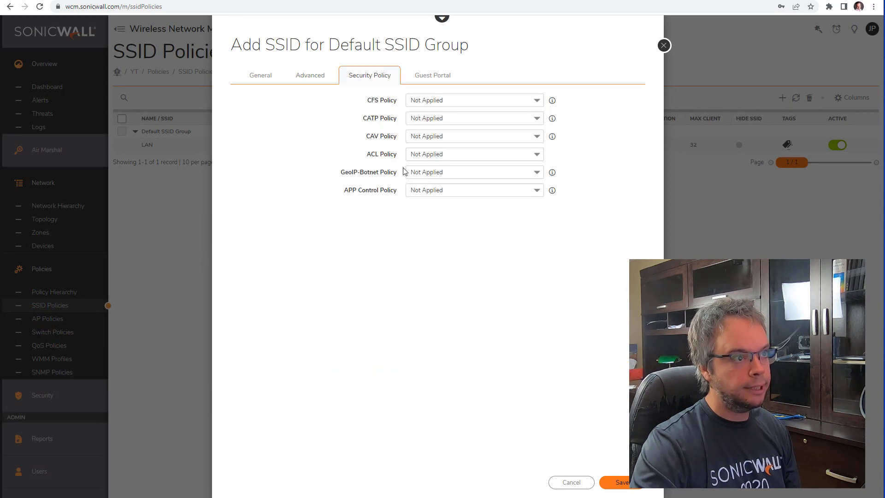
pyautogui.click(422, 77)
pyautogui.click(260, 76)
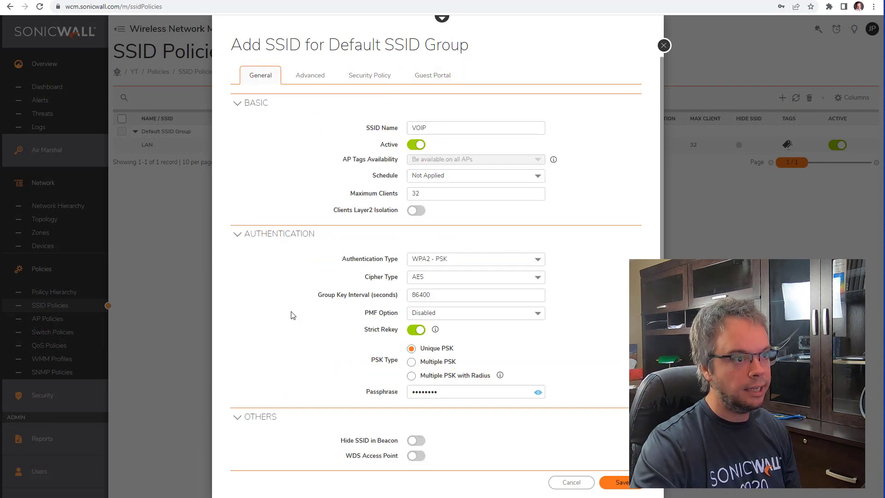
pyautogui.doubleClick(439, 127)
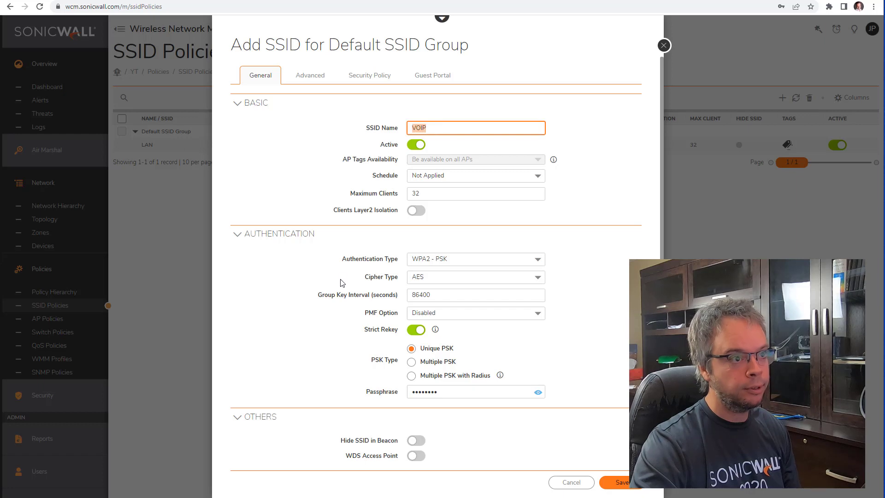
pyautogui.doubleClick(424, 195)
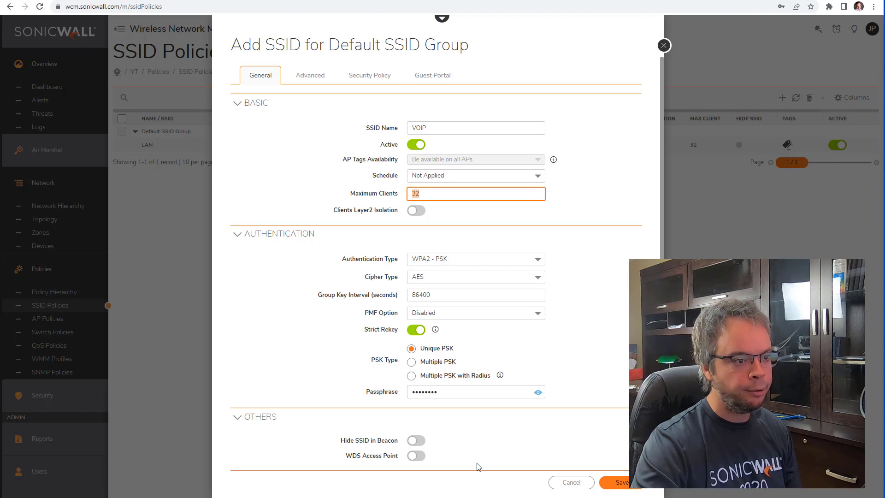
pyautogui.click(604, 370)
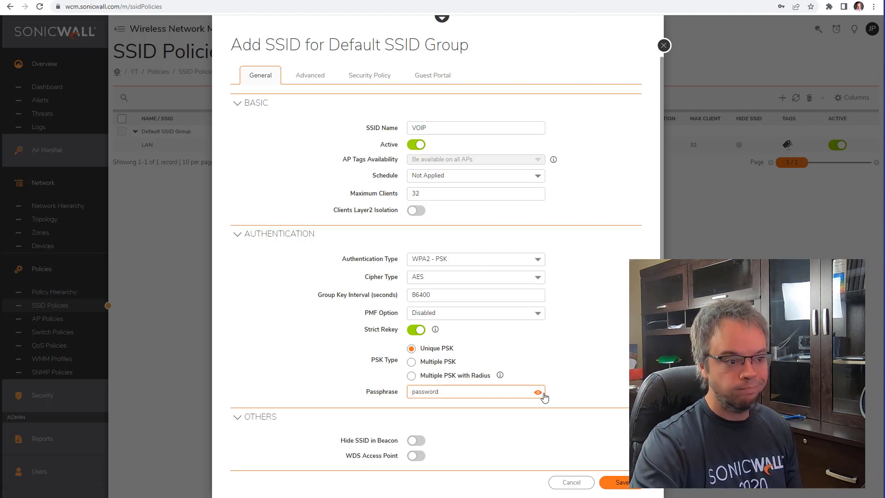
# Step: Save the VOIP SSID and dismiss the browser's breach warning and save-password prompt
pyautogui.click(622, 483)
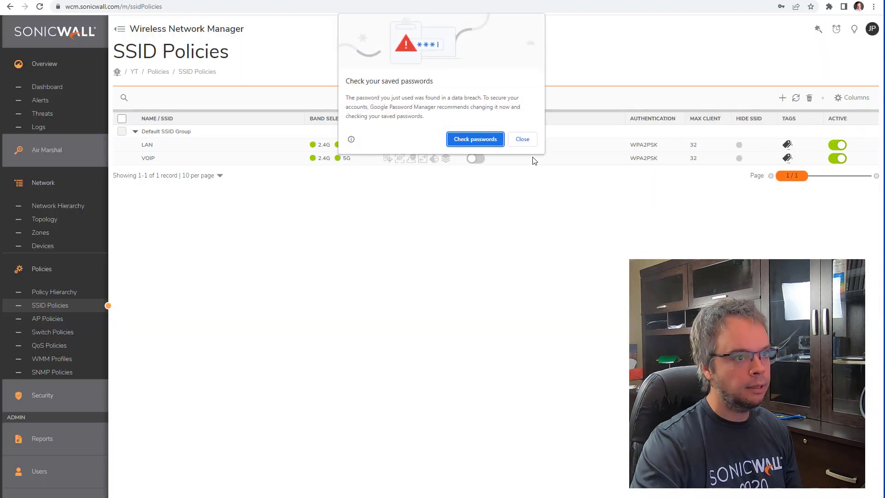
pyautogui.click(529, 141)
pyautogui.click(797, 140)
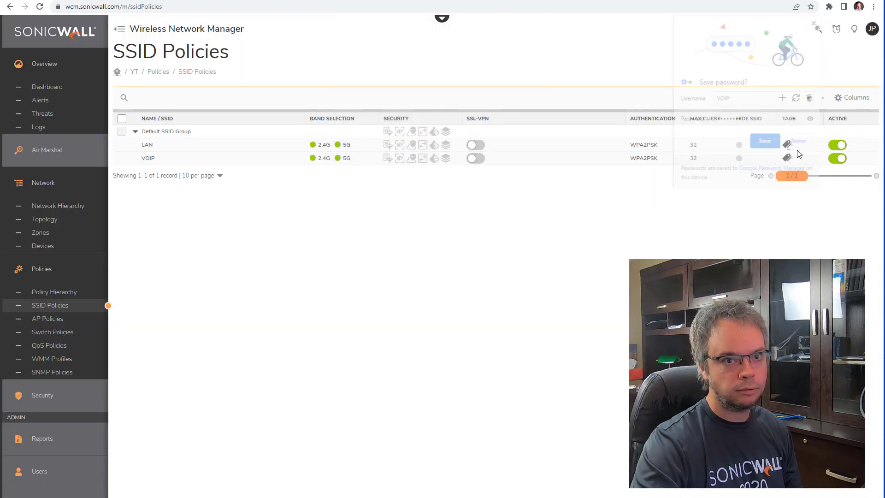
# Step: Add a Warehouse SSID to Default SSID Group and enter its network passphrase
pyautogui.click(842, 132)
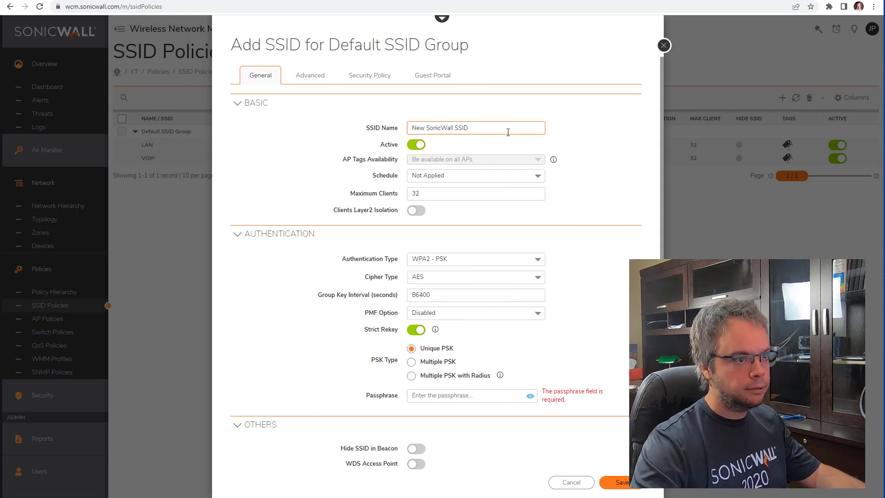
pyautogui.moveTo(507, 132); pyautogui.dragTo(248, 106)
pyautogui.write('Warehouse')
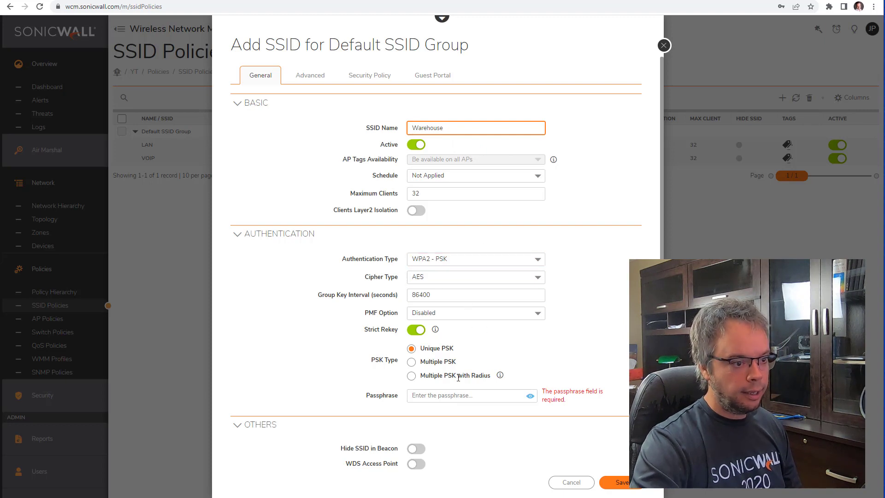
pyautogui.click(459, 396)
pyautogui.write('password')
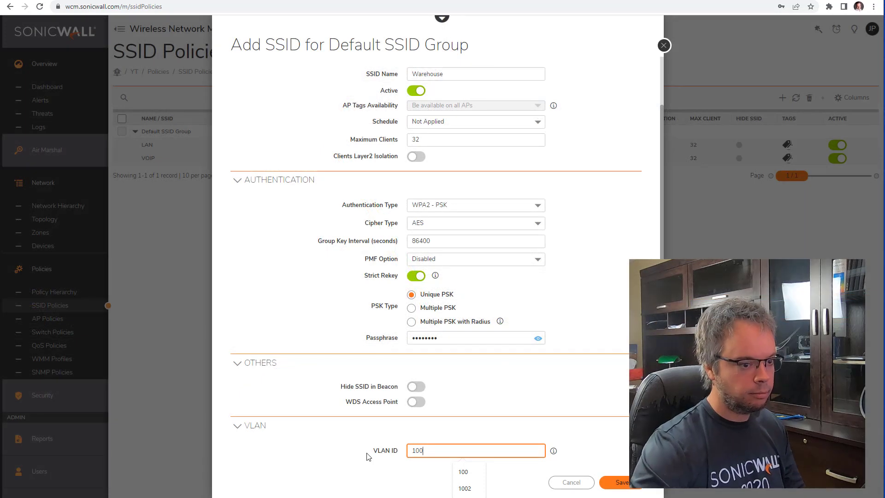
# Step: Save the Warehouse SSID and dismiss the browser's password prompts
pyautogui.click(623, 481)
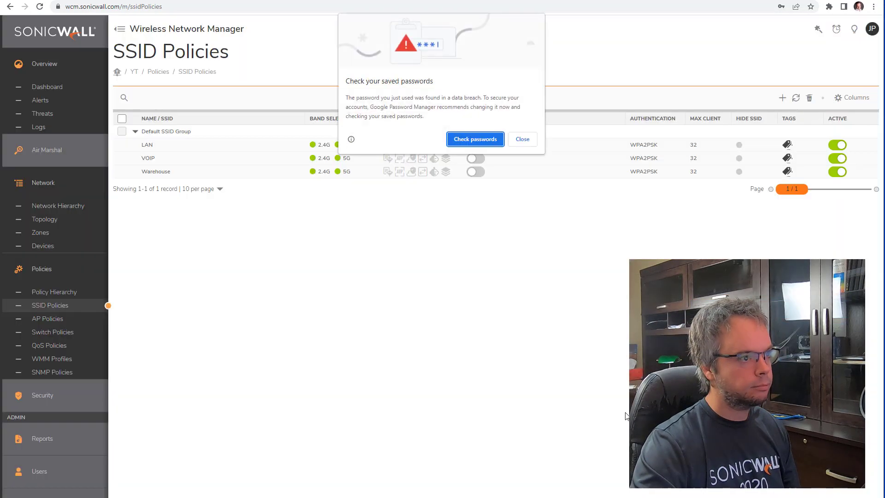
pyautogui.click(522, 139)
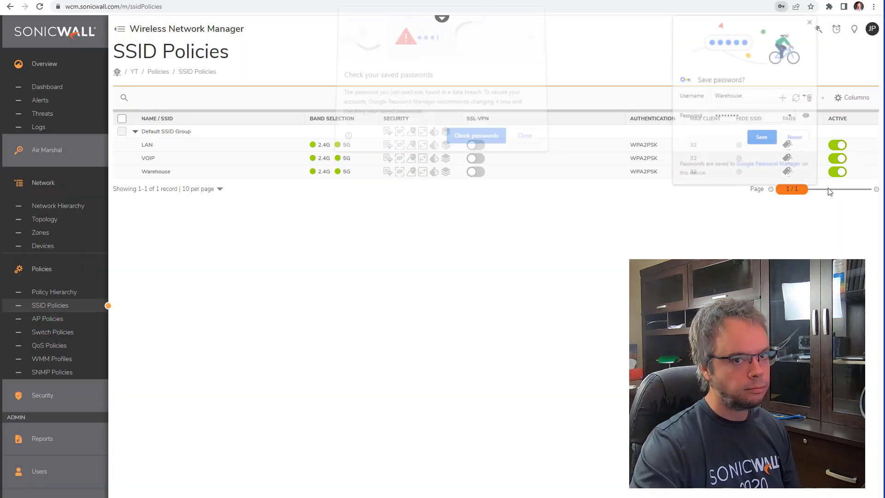
pyautogui.click(798, 141)
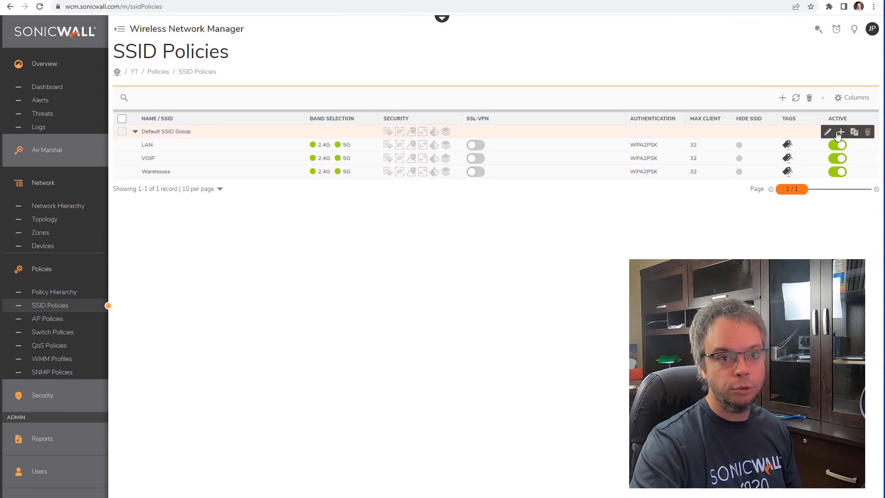
# Step: Add a GuestWifi SSID with Clients Layer2 Isolation enabled
pyautogui.click(839, 133)
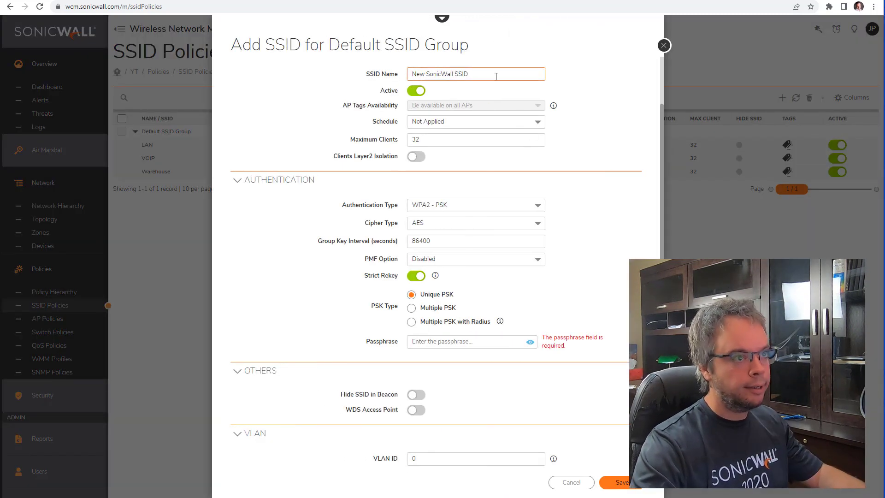
pyautogui.moveTo(493, 76); pyautogui.dragTo(270, 73)
pyautogui.write('GuestWifi')
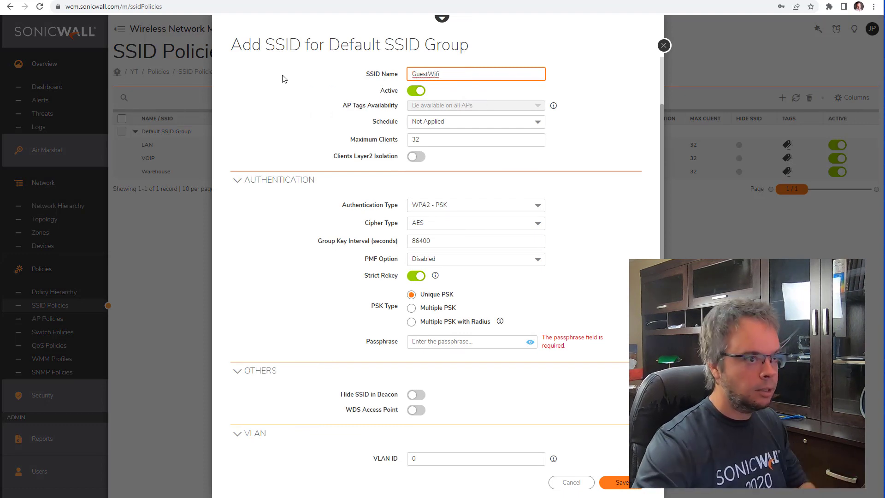
pyautogui.click(415, 157)
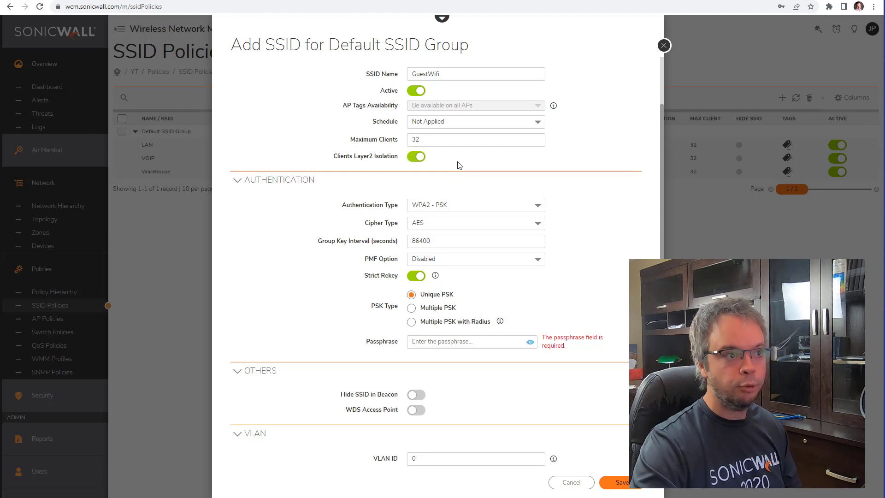
# Step: Set GuestWifi to Open authentication and VLAN ID 200, then check its Advanced and Security Policy tabs
pyautogui.click(459, 208)
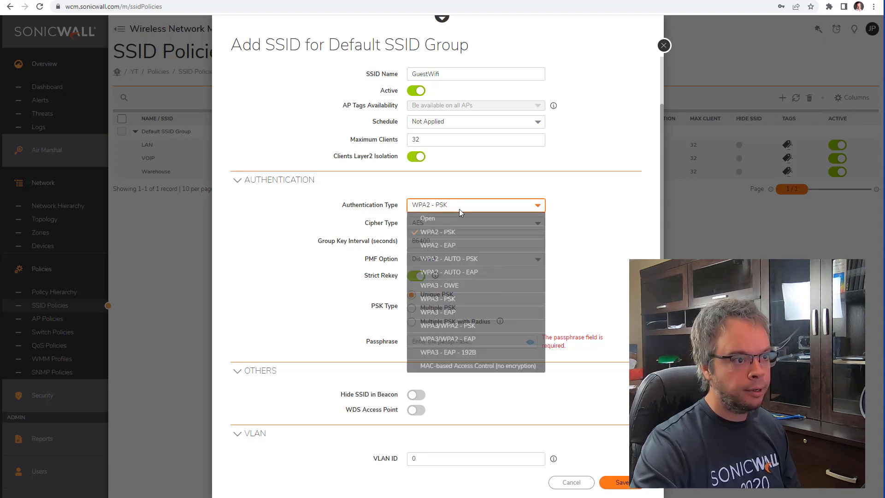
pyautogui.click(461, 218)
pyautogui.click(439, 371)
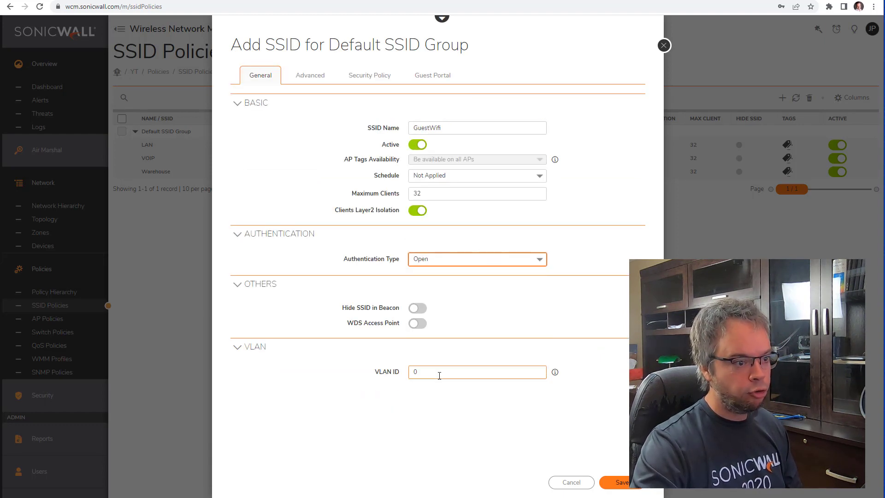
pyautogui.write('200')
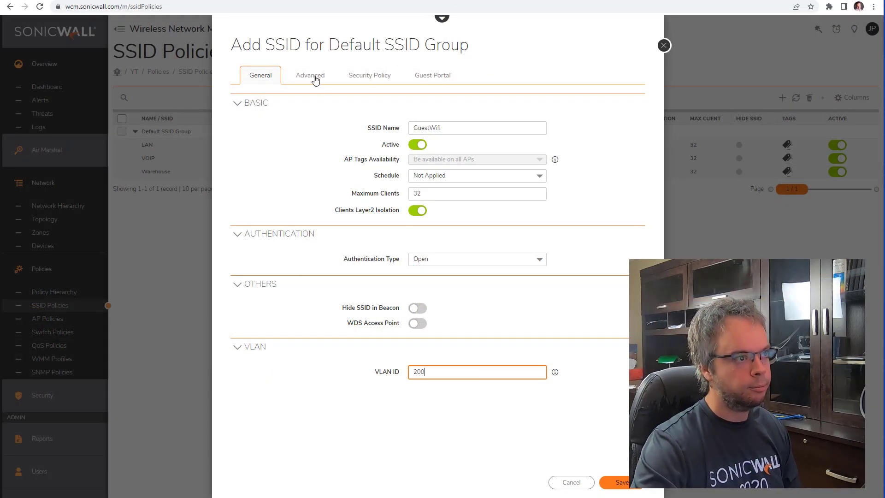
pyautogui.click(318, 79)
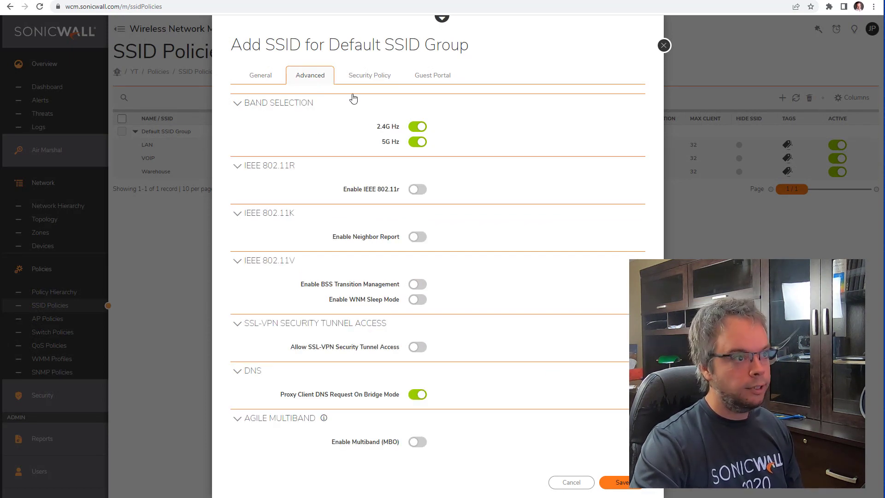
pyautogui.click(370, 86)
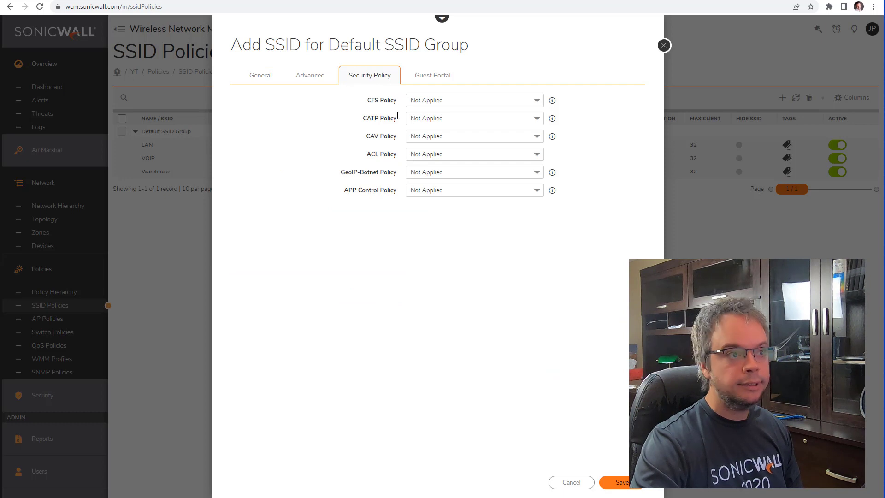
# Step: Choose Customized Splash Page for GuestWifi's guest portal
pyautogui.click(436, 81)
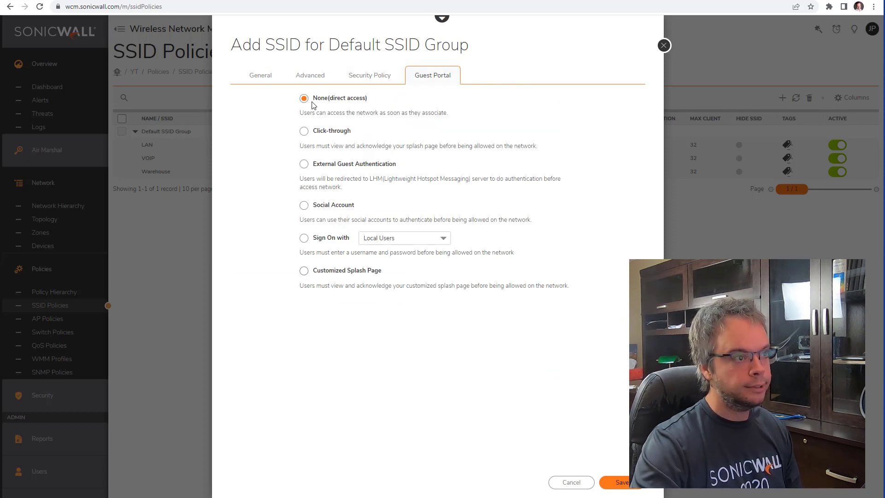
pyautogui.click(304, 271)
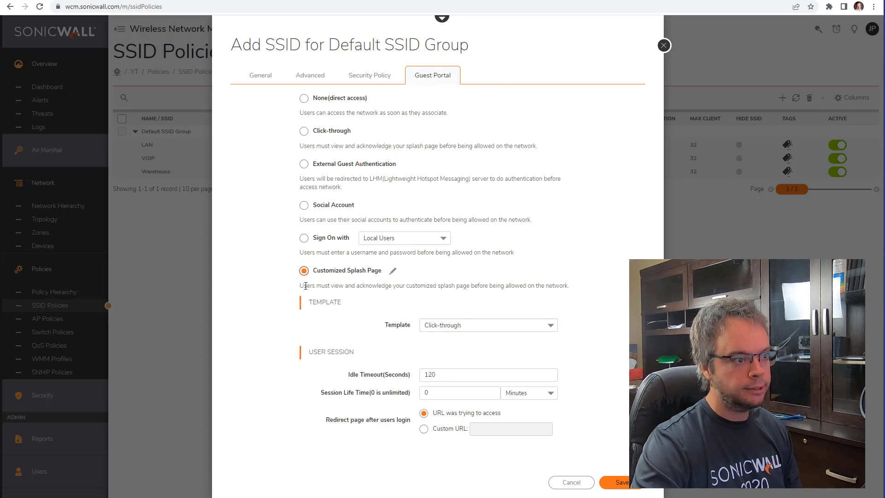
pyautogui.click(393, 275)
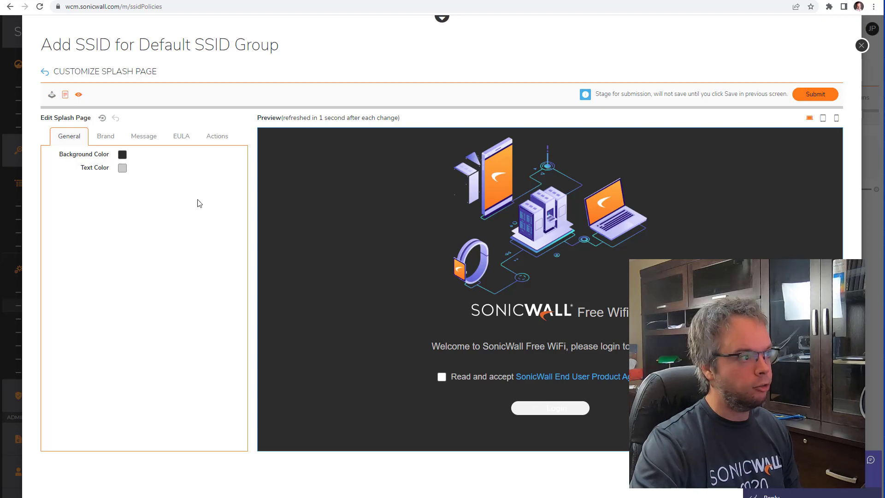
# Step: Browse the splash page branding and logo settings and change the welcome message's SonicWall to MYcop
pyautogui.click(107, 137)
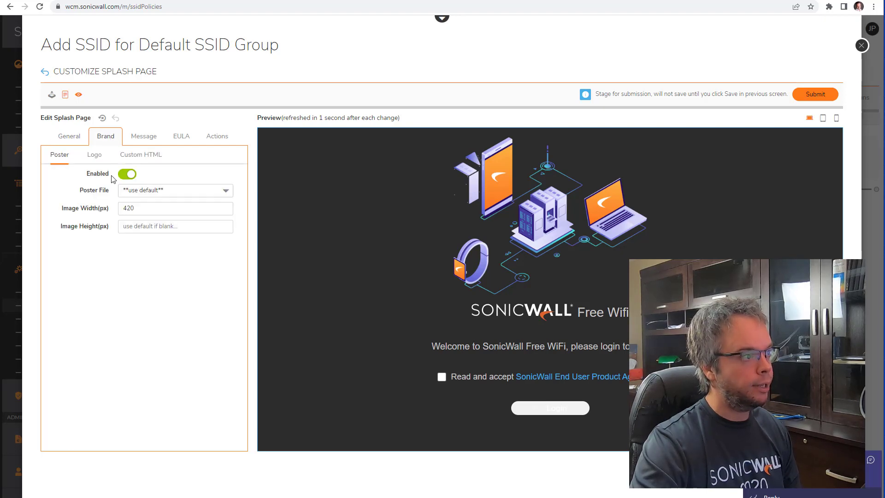
pyautogui.click(97, 155)
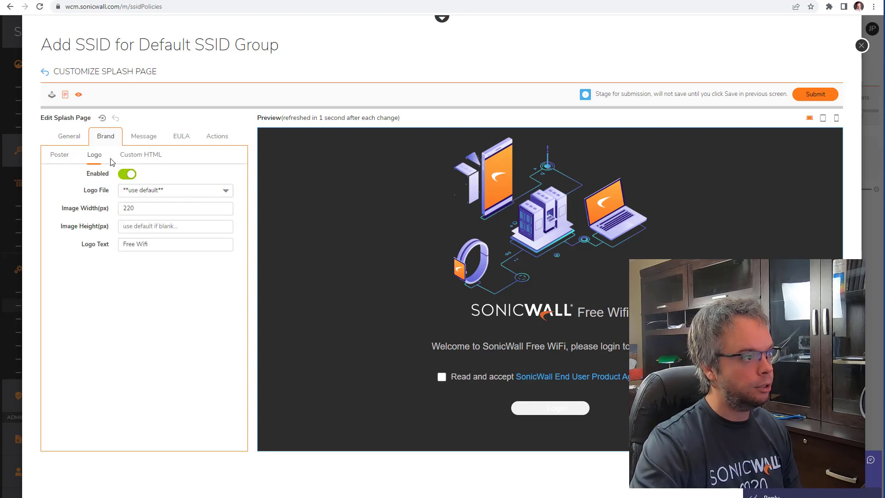
pyautogui.click(140, 141)
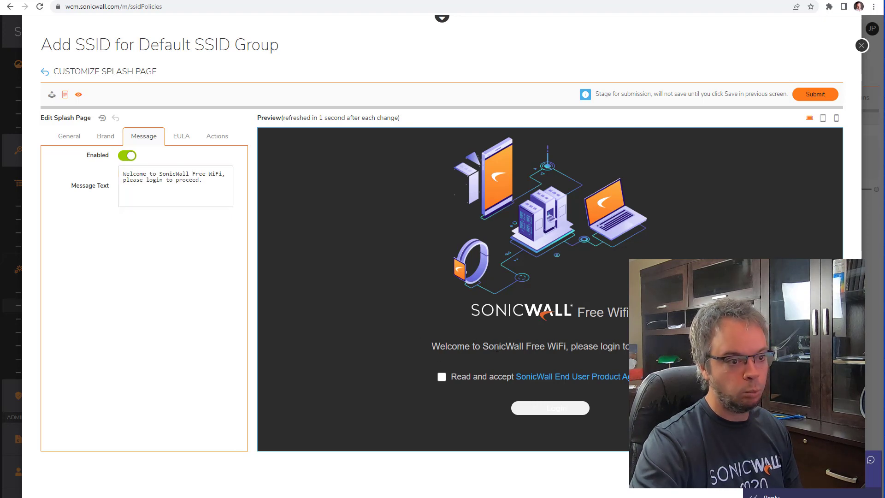
pyautogui.doubleClick(135, 173)
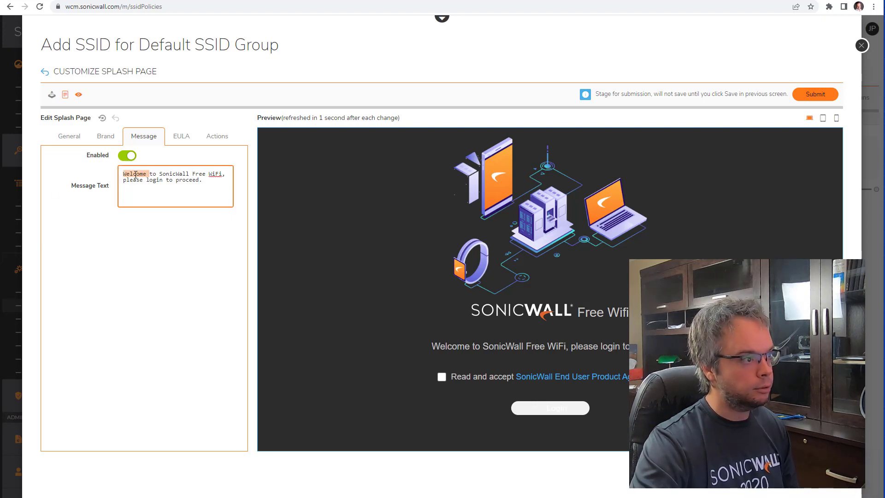
pyautogui.doubleClick(179, 174)
pyautogui.write('MYcop')
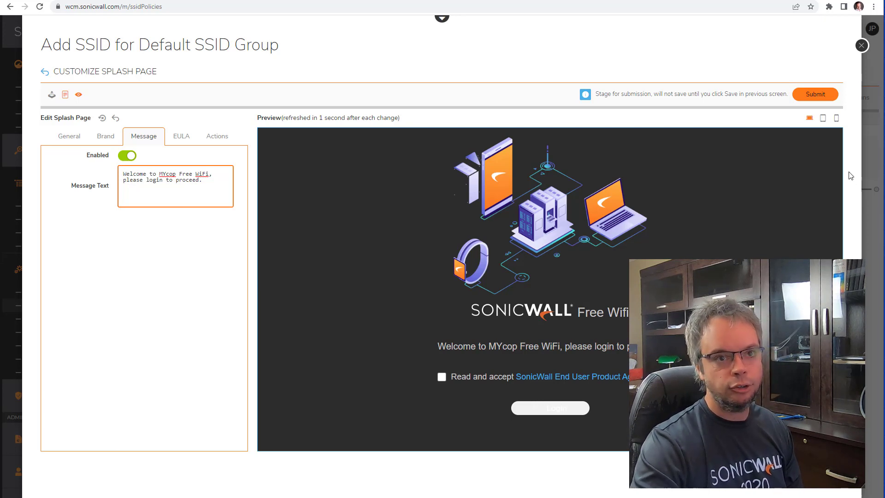
# Step: Preview the splash page at tablet and phone sizes, then reset the welcome message to default
pyautogui.click(822, 119)
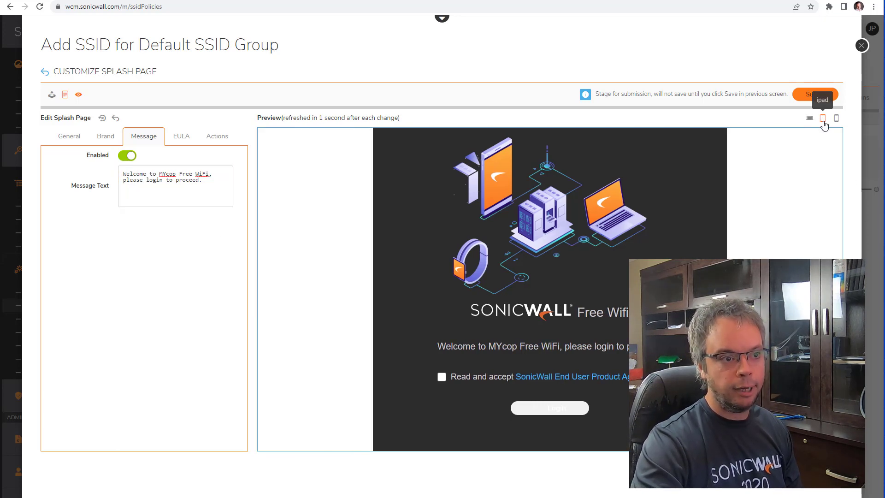
pyautogui.click(836, 119)
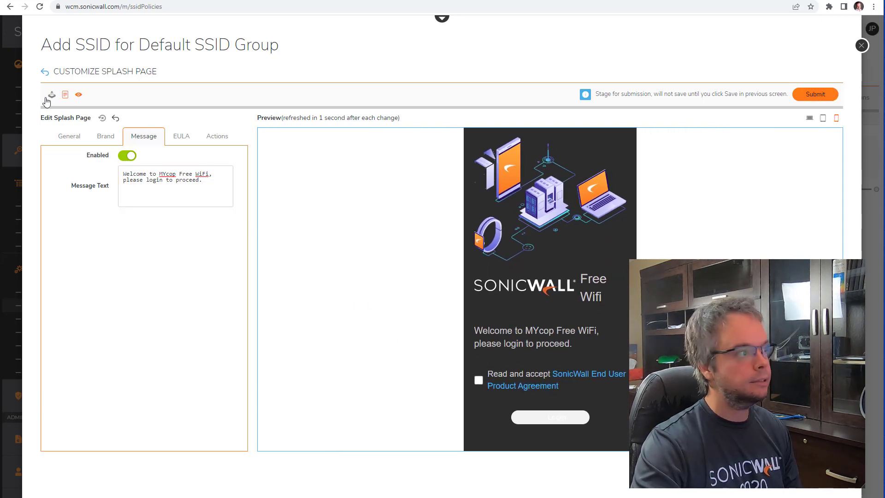
pyautogui.click(101, 117)
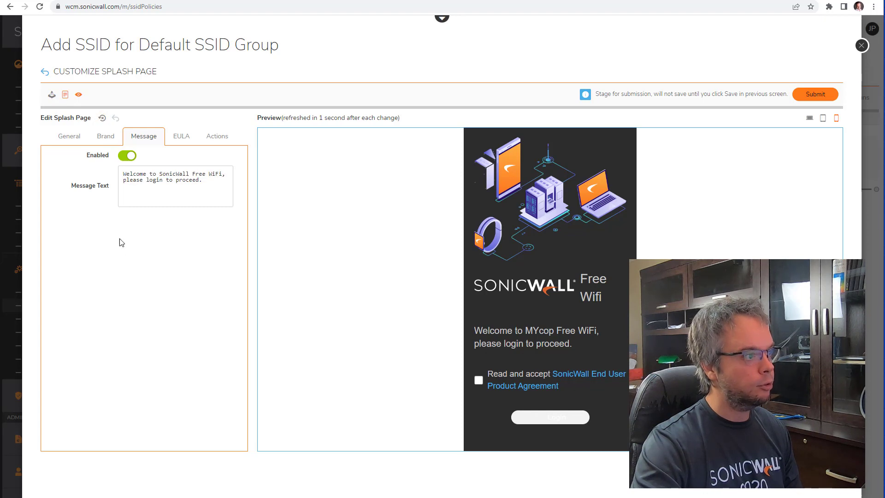
pyautogui.click(44, 73)
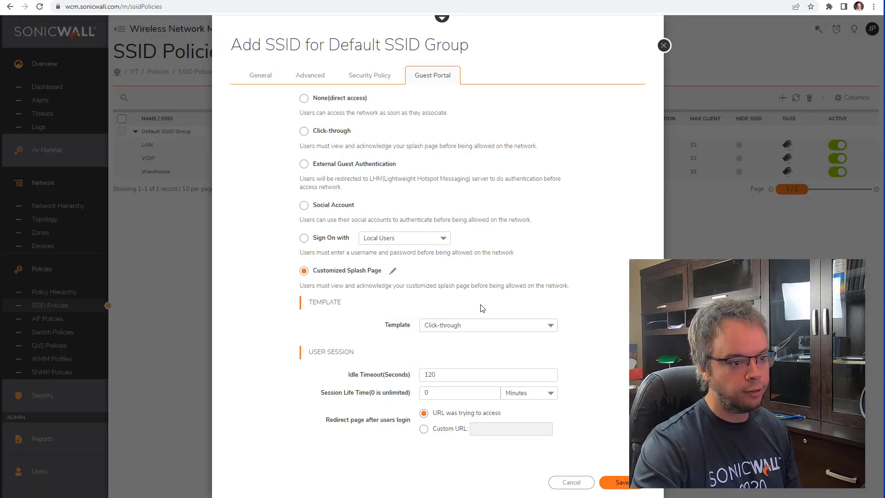
# Step: Save the open GuestWifi SSID with its 120-second guest idle timeout
pyautogui.click(430, 374)
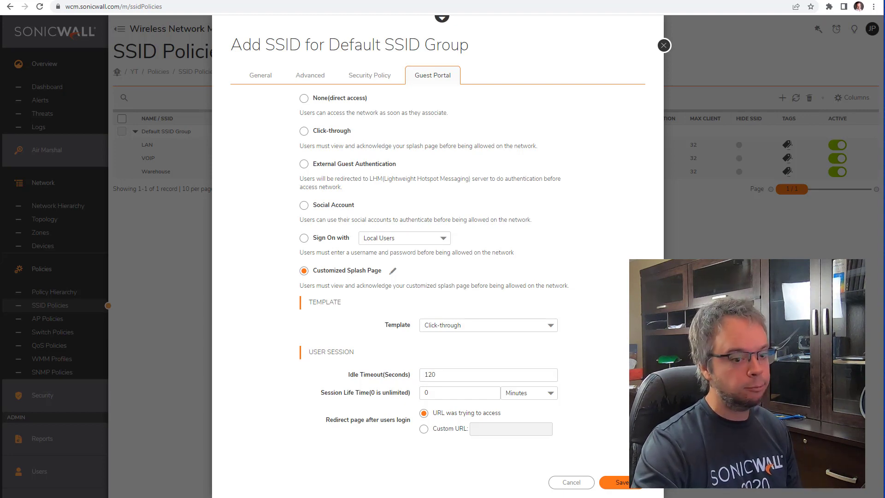
pyautogui.click(619, 482)
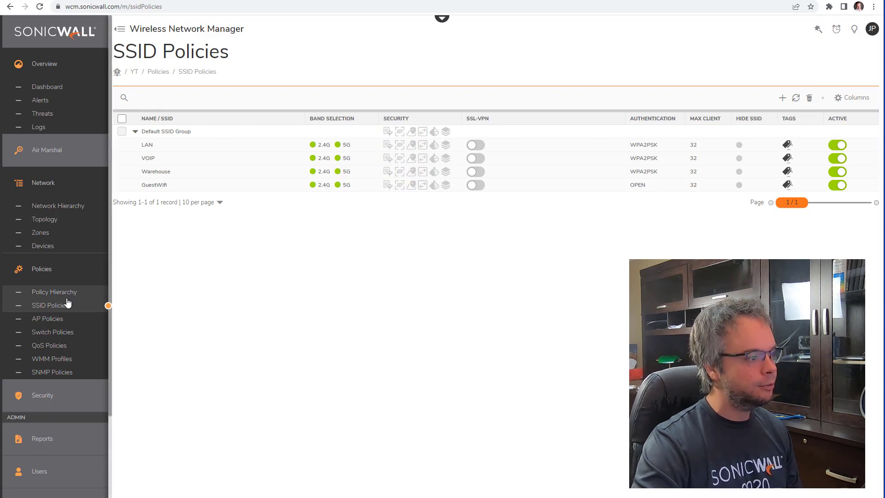
# Step: Inspect the Default AP Policy, cancel without changes, and show the Devices list
pyautogui.click(67, 324)
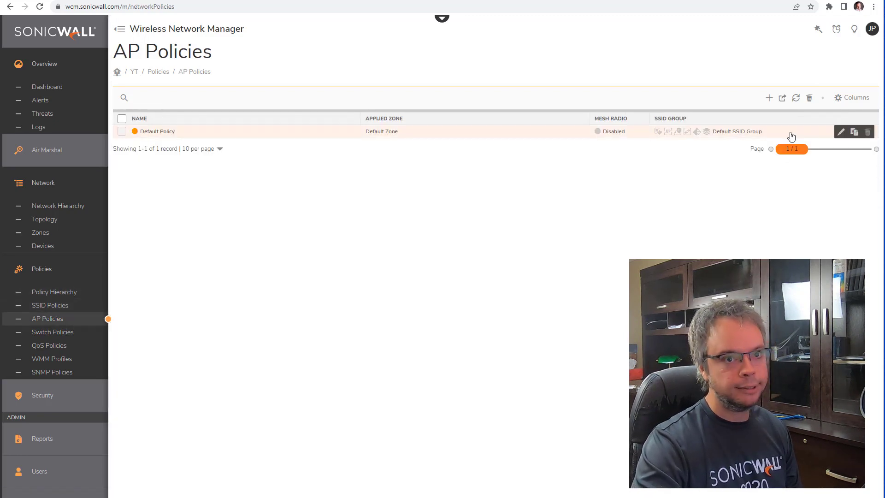
pyautogui.click(840, 133)
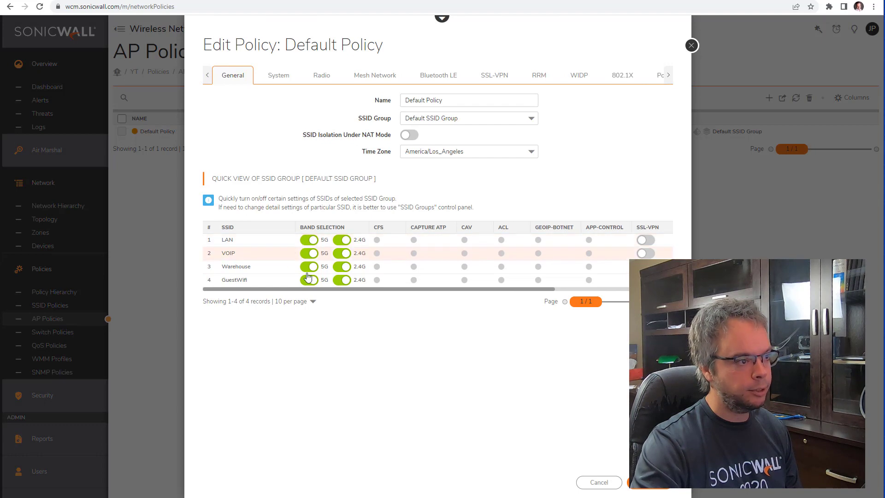
pyautogui.click(606, 484)
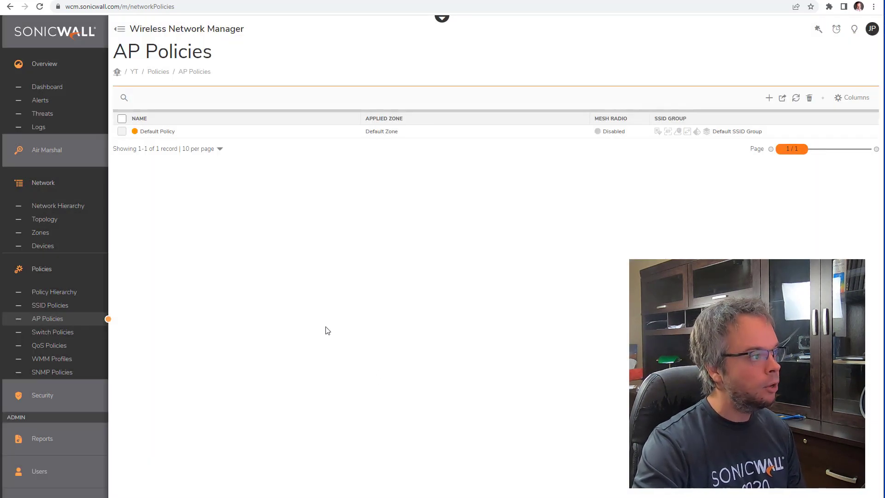
pyautogui.click(56, 248)
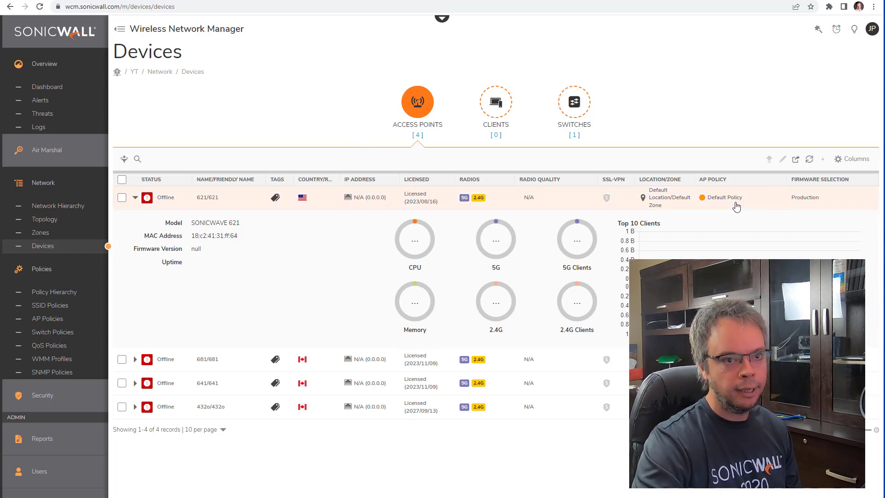
# Step: Open the Radio tab of access point SonicWave 621's configuration dialog
pyautogui.moveTo(736, 207)
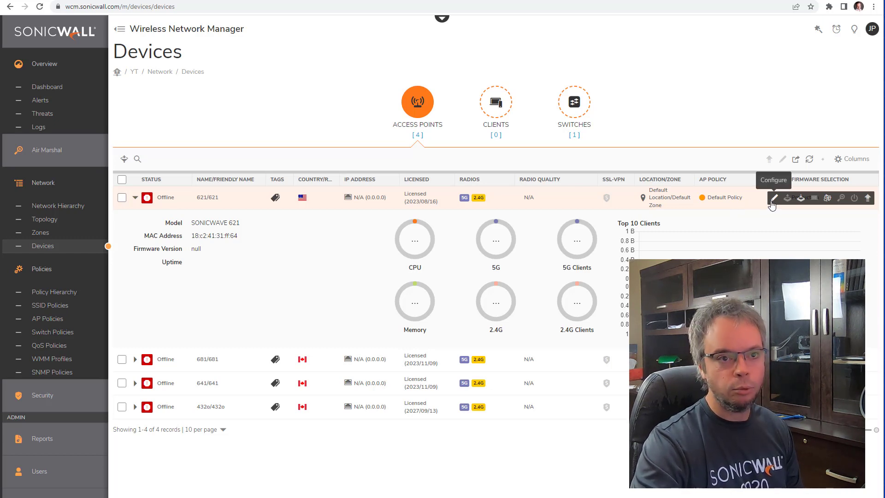
pyautogui.click(773, 199)
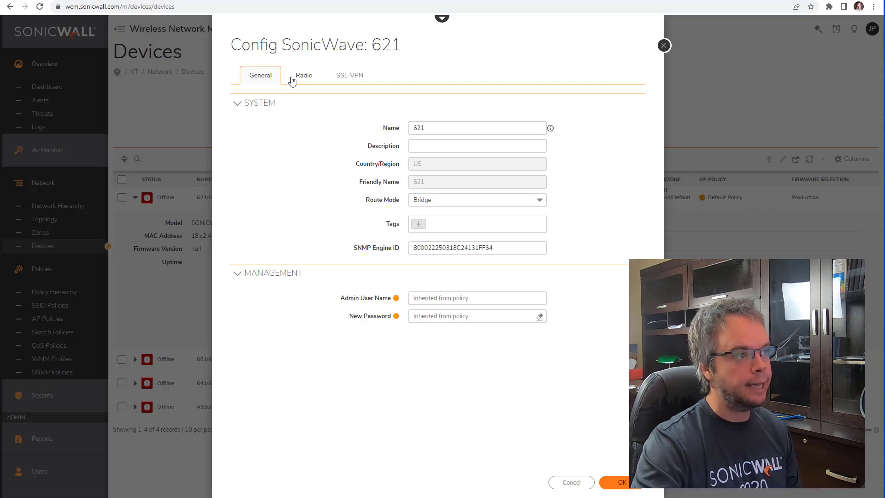
pyautogui.click(294, 86)
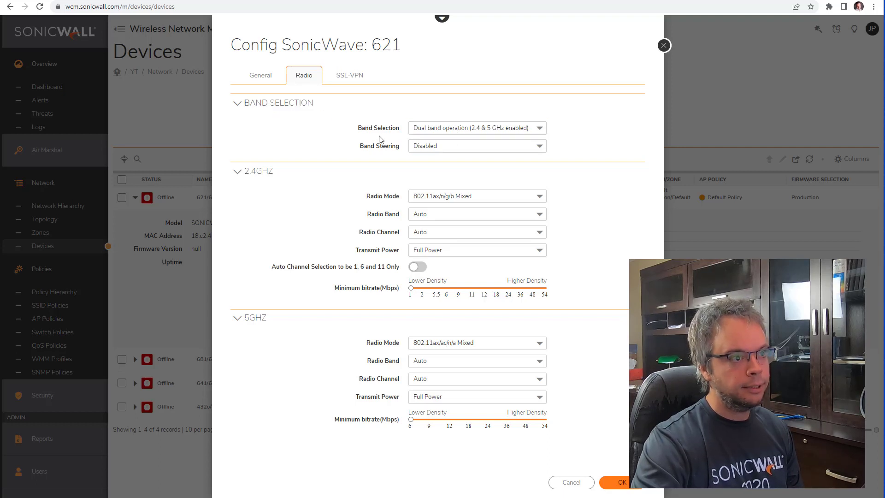
# Step: Change SonicWave 621's Band Steering from disabled to Force 5GHz, keeping dual-band operation
pyautogui.click(469, 130)
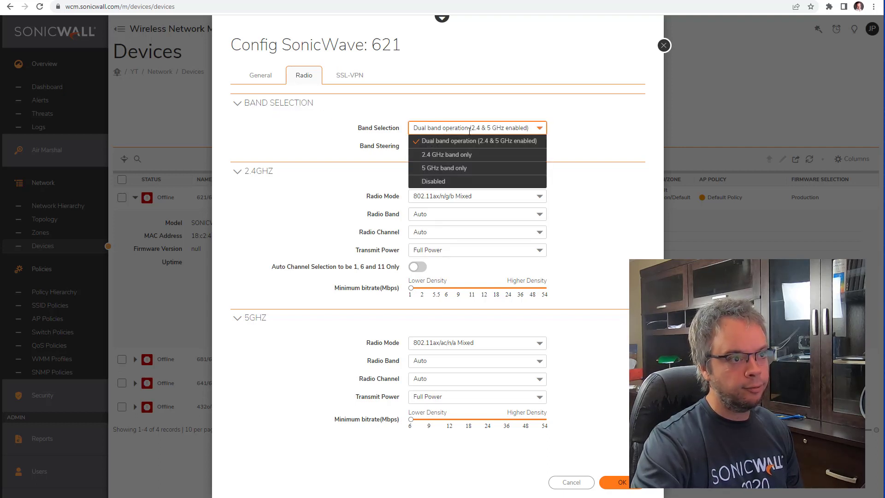
pyautogui.click(584, 127)
pyautogui.moveTo(367, 146); pyautogui.dragTo(405, 151)
pyautogui.click(468, 147)
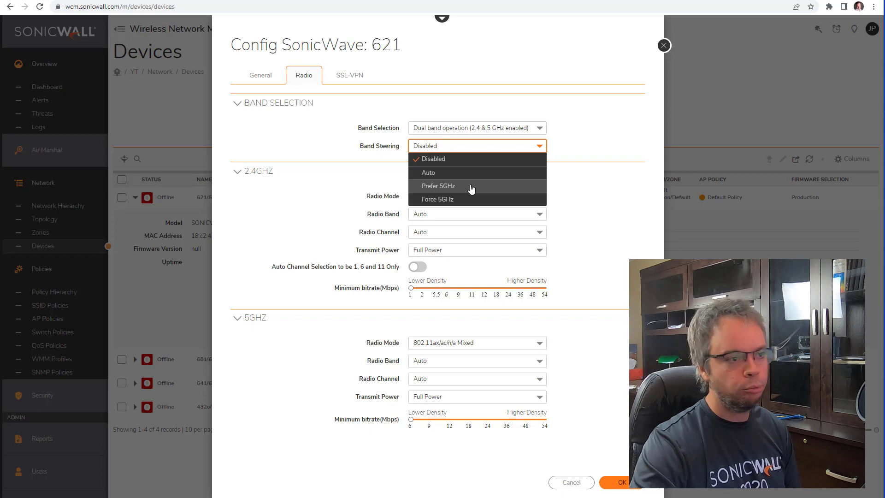
pyautogui.click(468, 199)
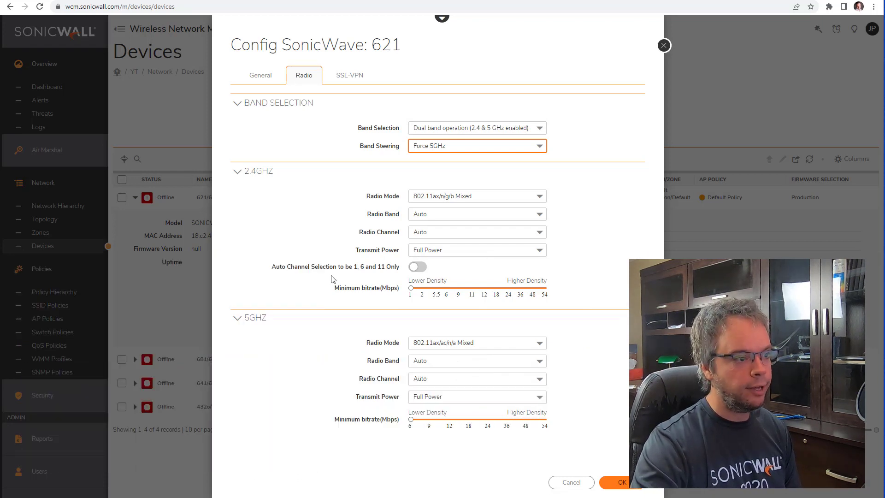
pyautogui.moveTo(279, 268); pyautogui.dragTo(379, 267)
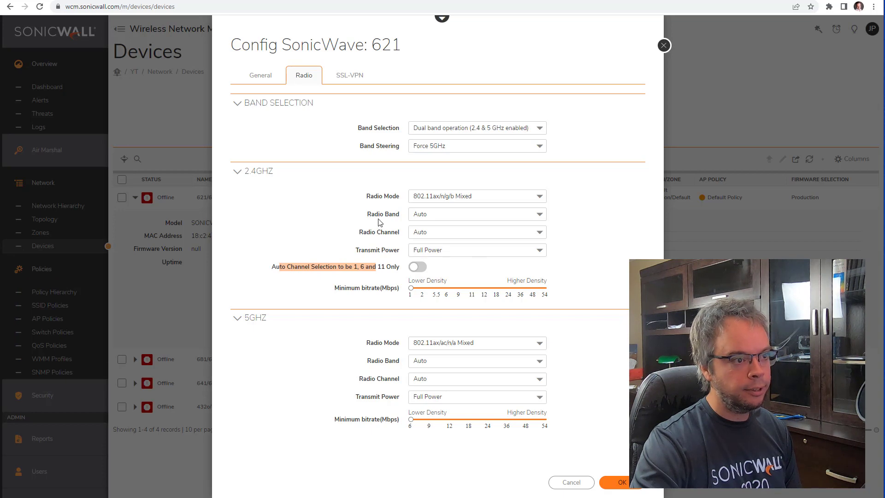
# Step: Set the 2.4GHz Radio Band to Standard 20MHz Channel and enable Auto Channel 1, 6 and 11 Only
pyautogui.moveTo(370, 214); pyautogui.dragTo(396, 213)
pyautogui.click(470, 220)
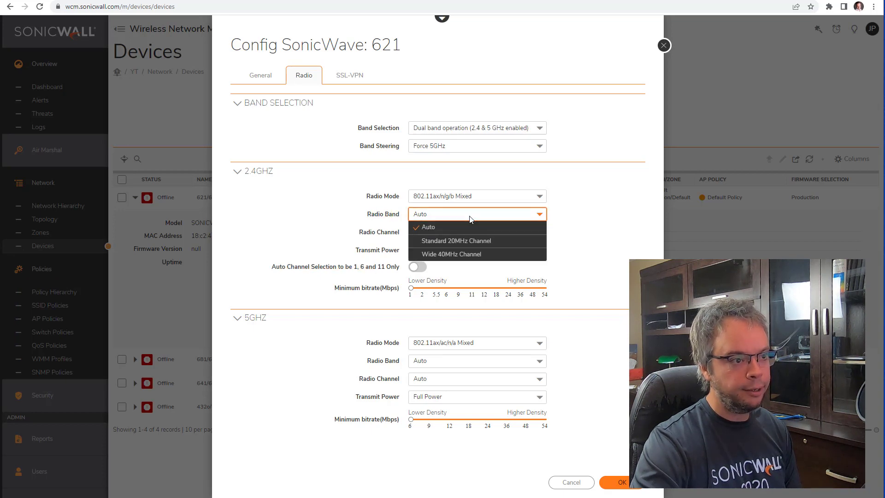
pyautogui.click(476, 242)
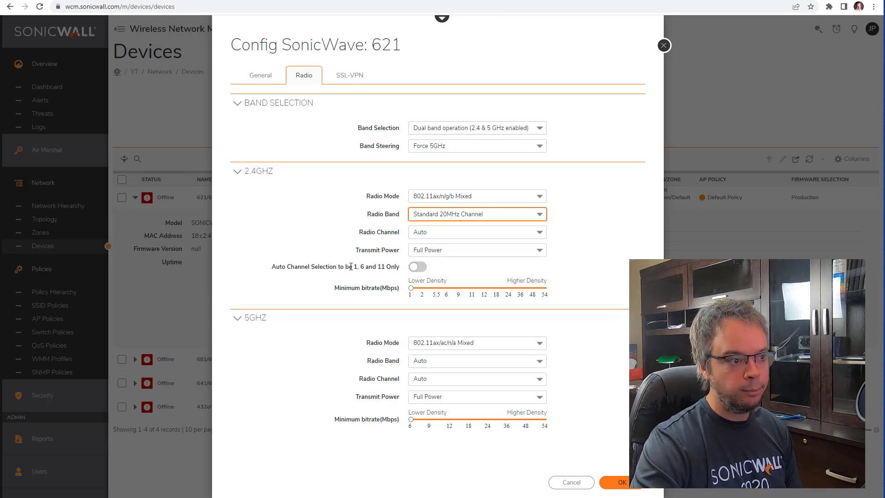
pyautogui.moveTo(349, 266); pyautogui.dragTo(379, 280)
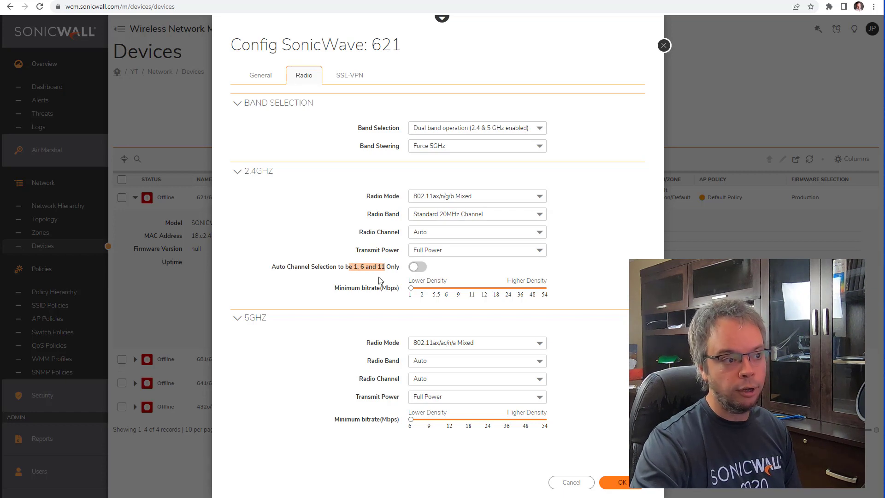
pyautogui.click(412, 268)
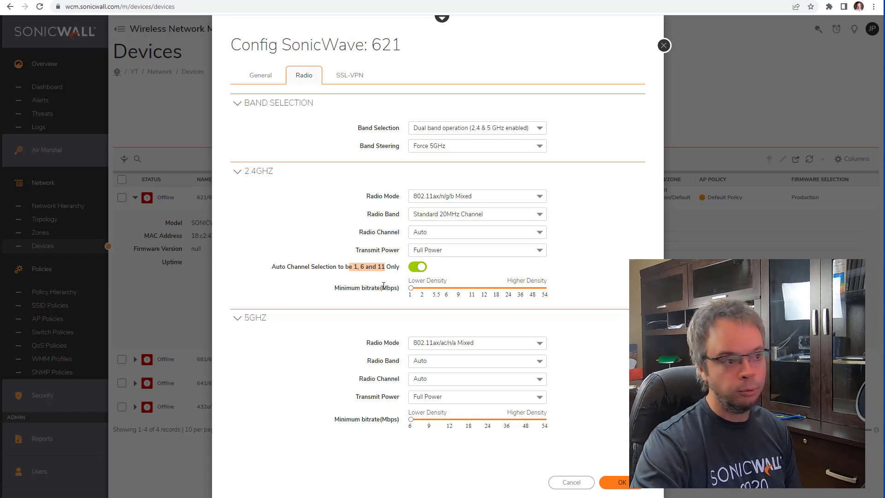
pyautogui.click(354, 268)
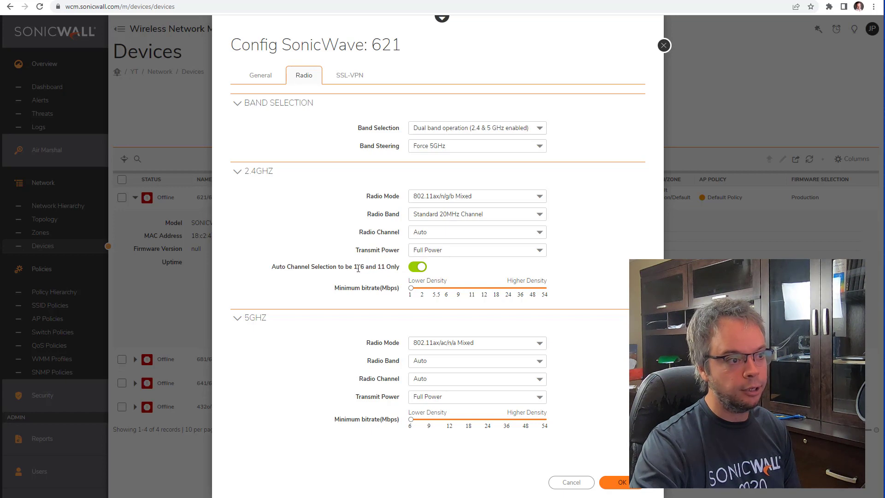
pyautogui.moveTo(354, 267); pyautogui.dragTo(385, 267)
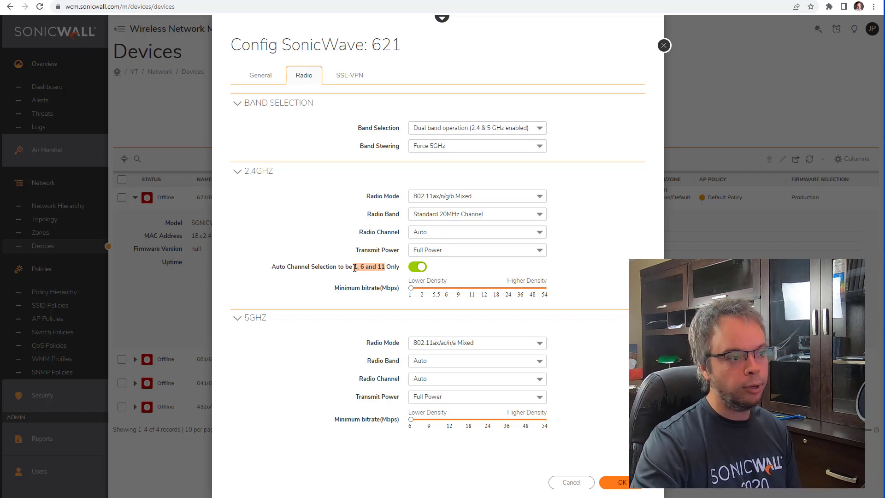
pyautogui.click(367, 267)
pyautogui.moveTo(367, 267); pyautogui.dragTo(353, 267)
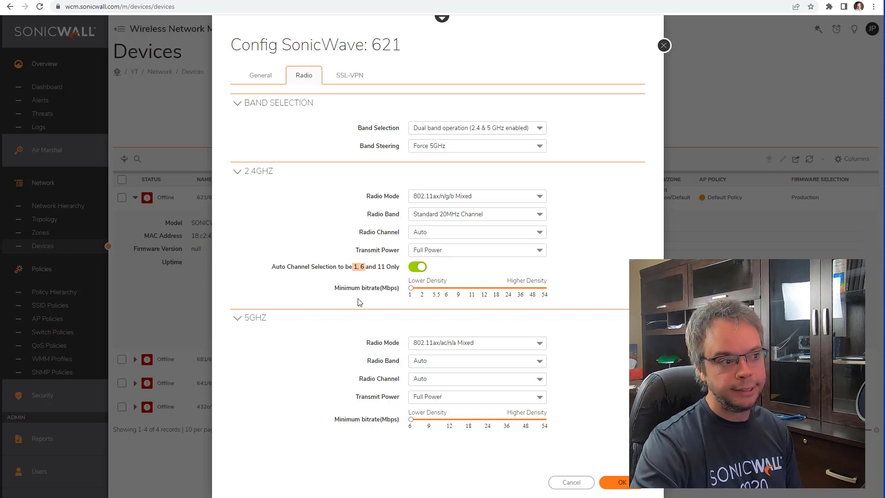
# Step: Try a 40MHz 2.4GHz channel, then return to Standard 20MHz with auto channels 1, 6, 11
pyautogui.click(455, 220)
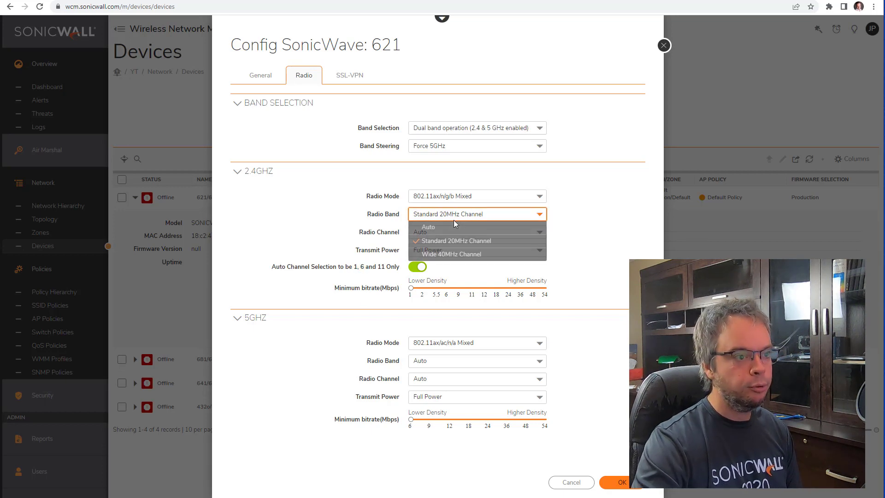
pyautogui.click(455, 255)
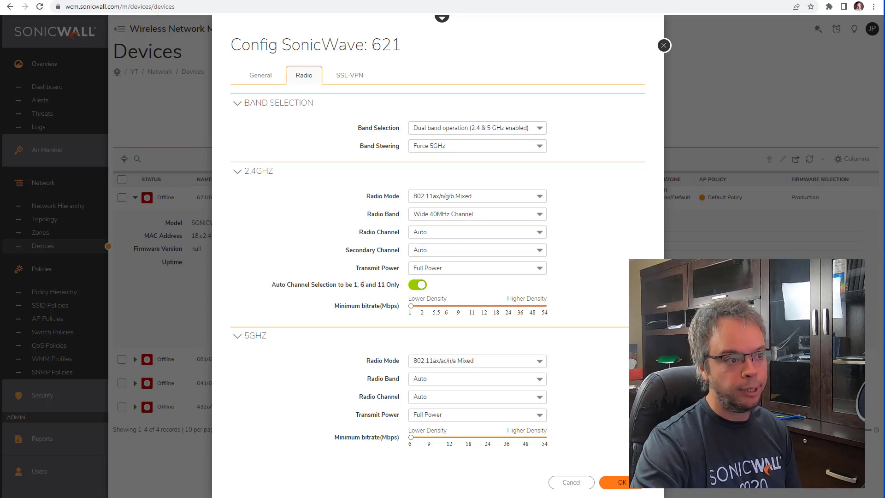
pyautogui.moveTo(354, 284); pyautogui.dragTo(356, 285)
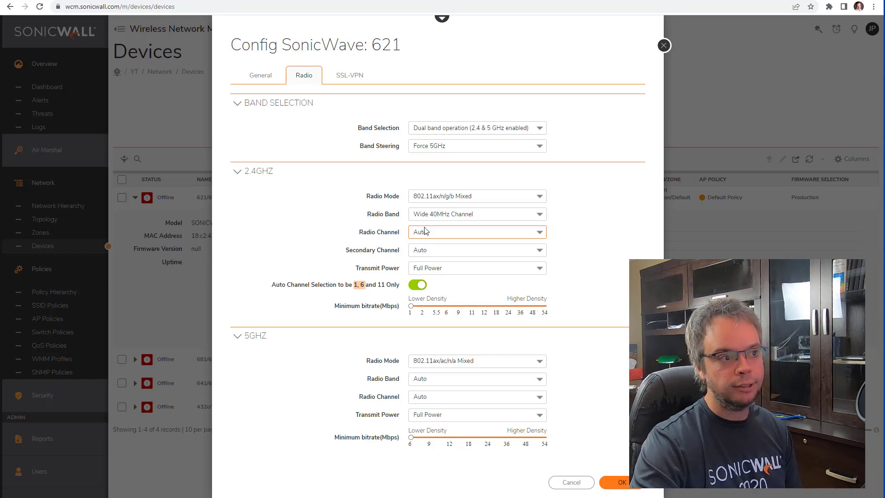
pyautogui.click(459, 214)
pyautogui.click(482, 241)
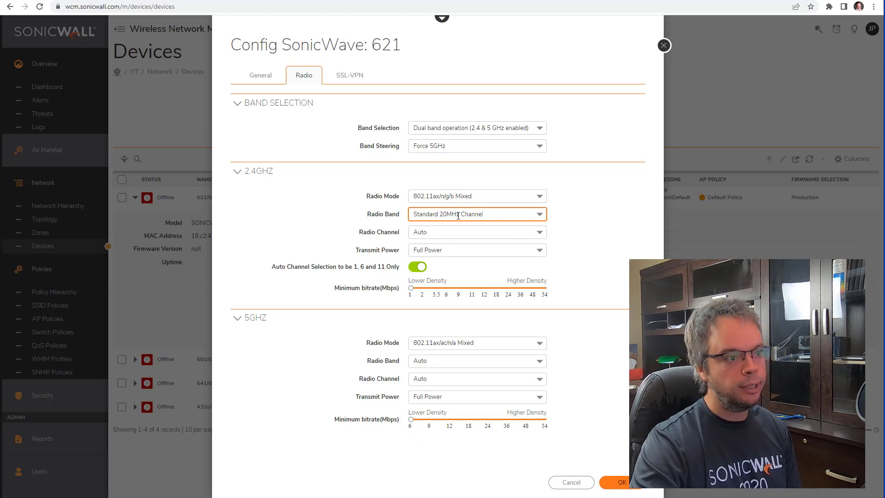
pyautogui.moveTo(349, 267); pyautogui.dragTo(387, 284)
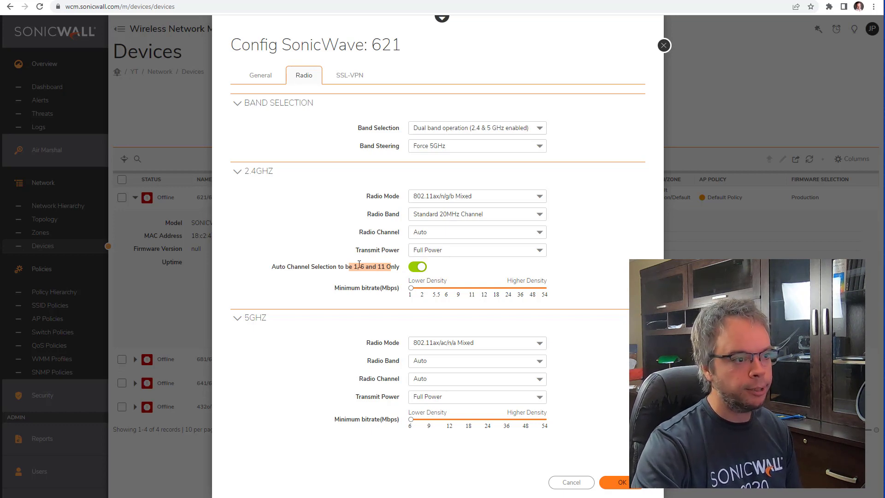
pyautogui.moveTo(359, 264); pyautogui.dragTo(395, 268)
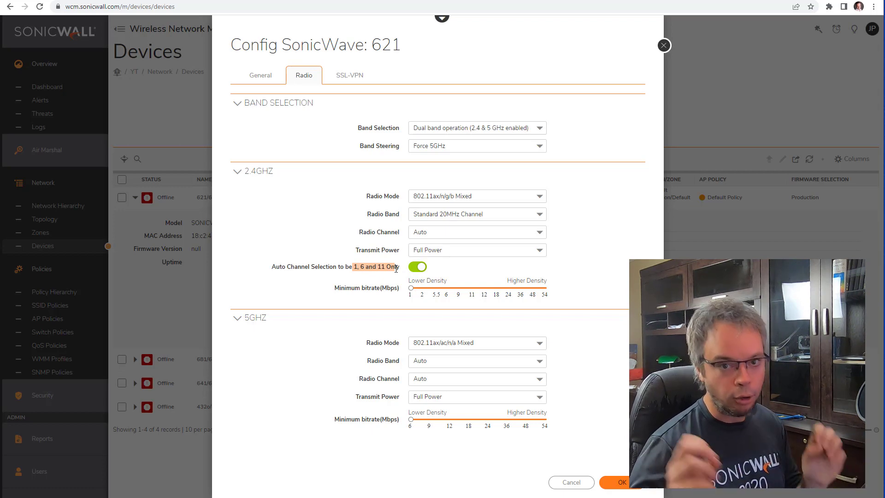
pyautogui.click(356, 269)
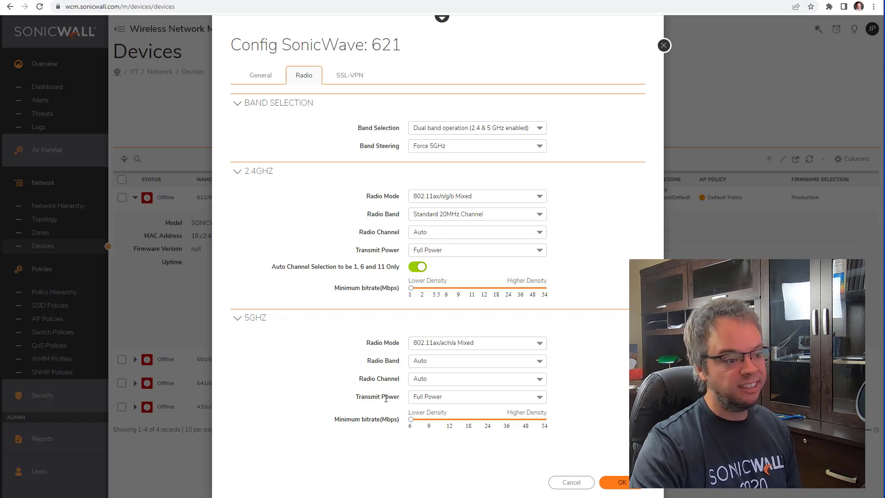
# Step: Leave the 5GHz Radio Band on Auto and save SonicWave 621's radio configuration
pyautogui.click(455, 364)
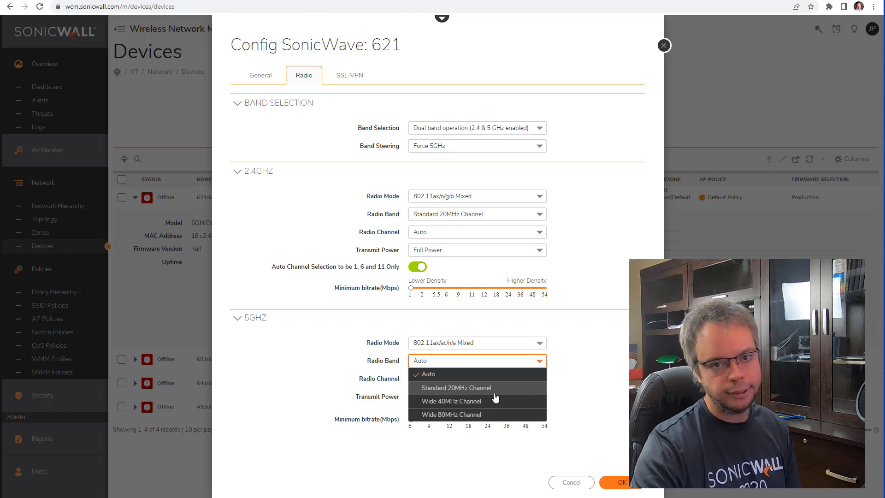
pyautogui.click(286, 365)
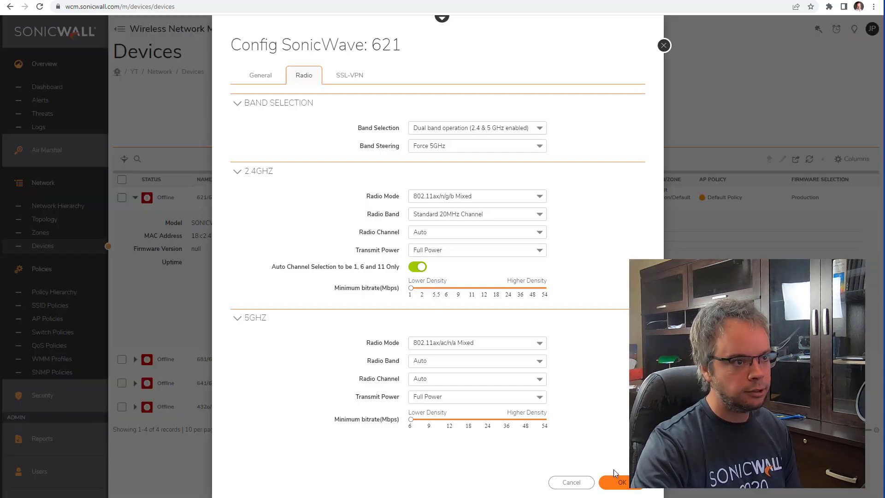
pyautogui.click(623, 482)
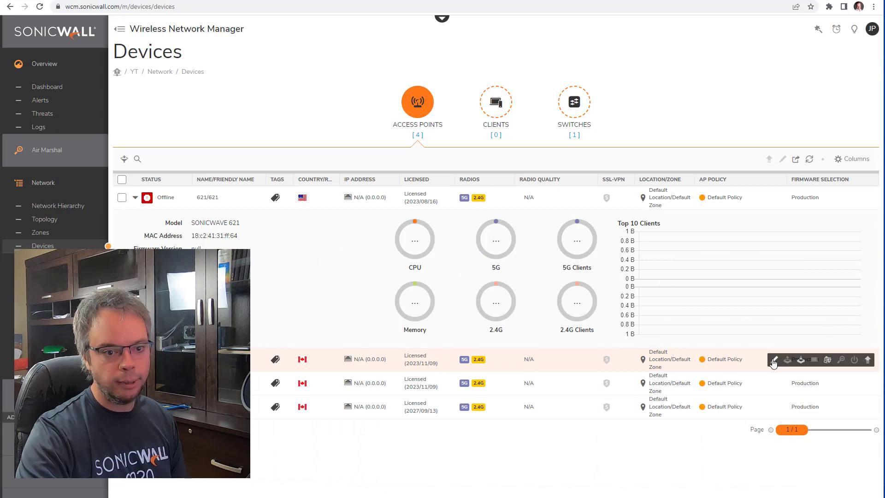
# Step: Give SonicWave 681 Force 5GHz steering, a Standard 20MHz 2.4GHz band, and auto channels 1/6/11, then save
pyautogui.click(774, 360)
pyautogui.click(304, 75)
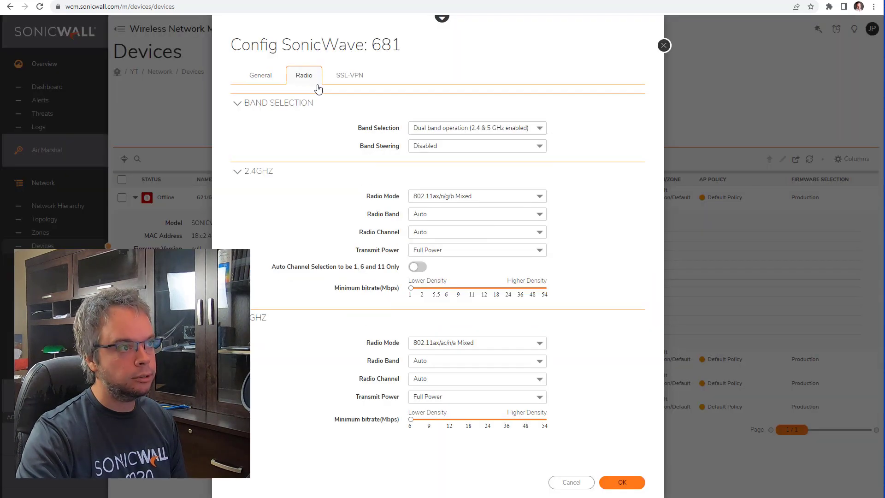
pyautogui.click(441, 147)
pyautogui.click(462, 199)
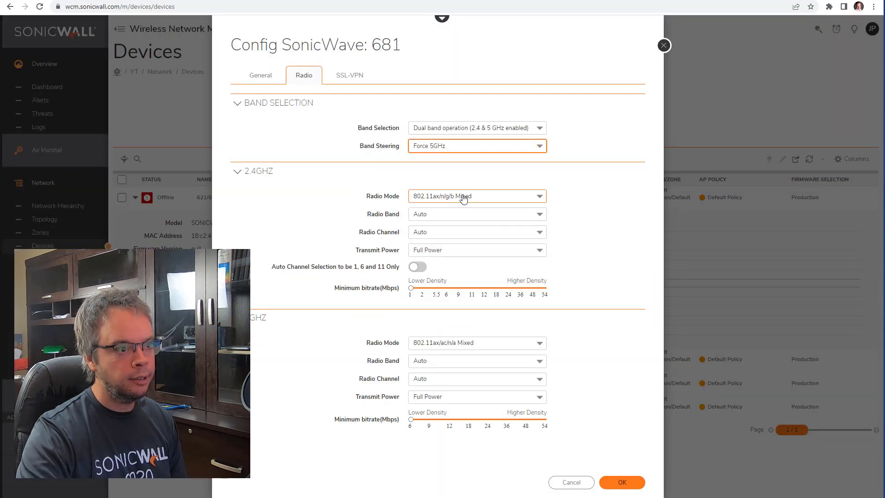
pyautogui.click(454, 214)
pyautogui.click(455, 240)
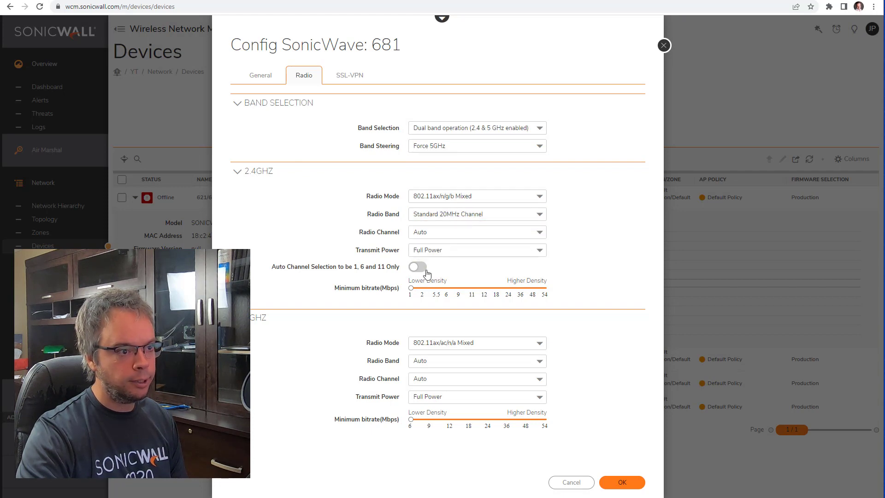
pyautogui.click(417, 266)
pyautogui.click(636, 483)
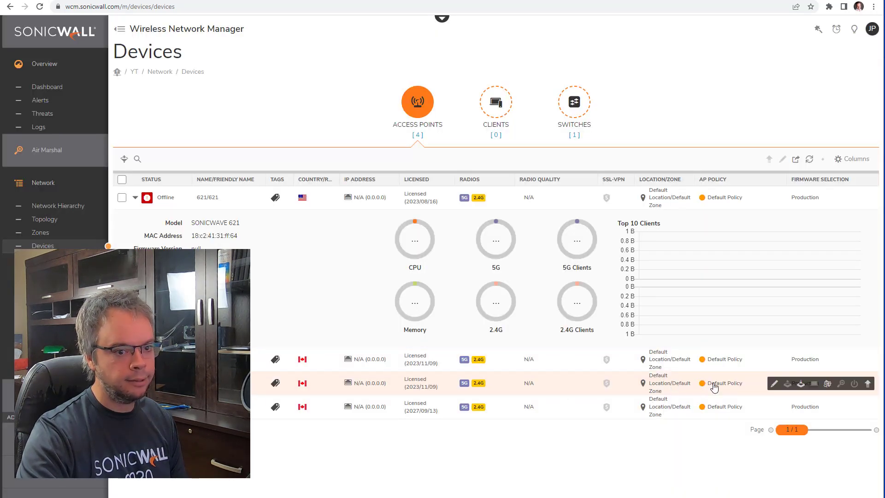
# Step: Give SonicWave 641 the same Force 5GHz, 20MHz, auto channels 1/6/11 radio settings and save
pyautogui.click(775, 384)
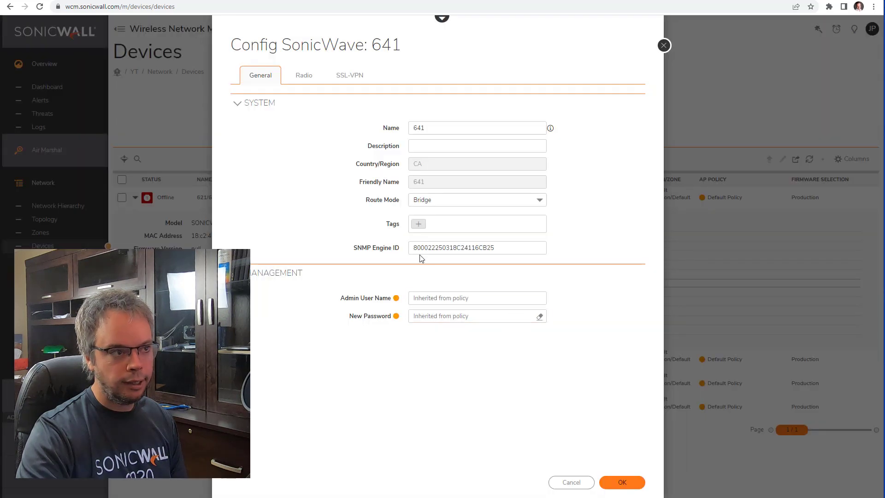
pyautogui.click(304, 76)
pyautogui.click(451, 147)
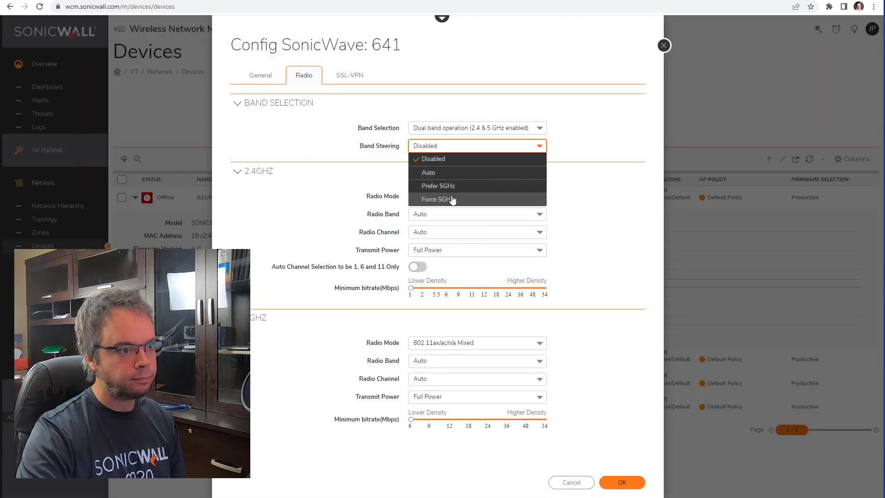
pyautogui.click(451, 198)
pyautogui.click(443, 214)
pyautogui.click(459, 242)
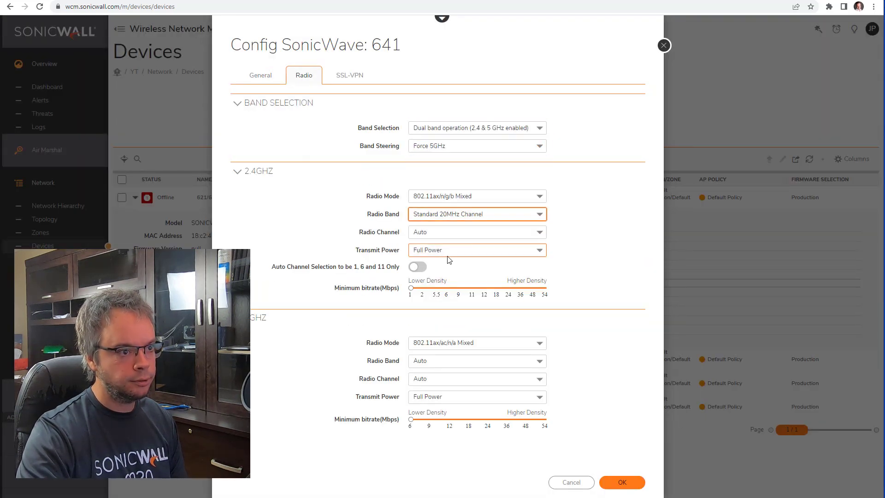
pyautogui.click(417, 267)
pyautogui.click(613, 482)
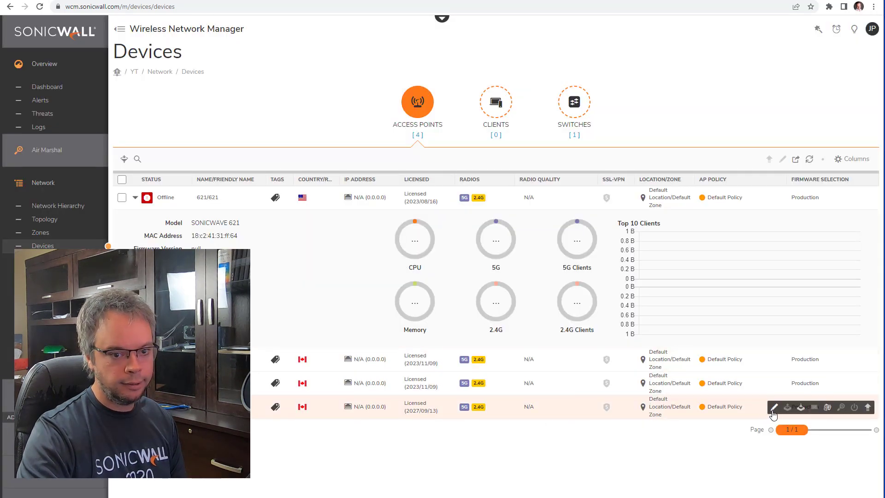
# Step: Set SonicWave 432o's radio to Force 5GHz, Standard 20MHz 2.4GHz, auto channels 1, 6, 11, and save
pyautogui.click(774, 408)
pyautogui.click(304, 76)
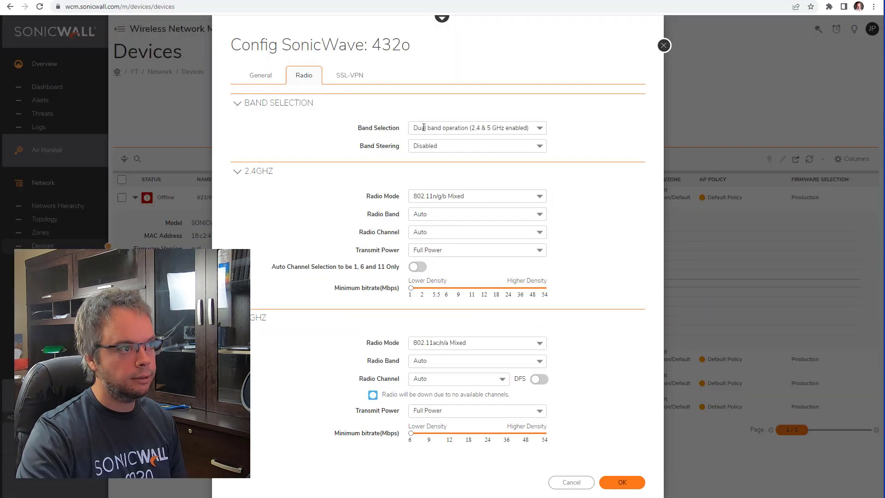
pyautogui.click(457, 129)
pyautogui.click(450, 107)
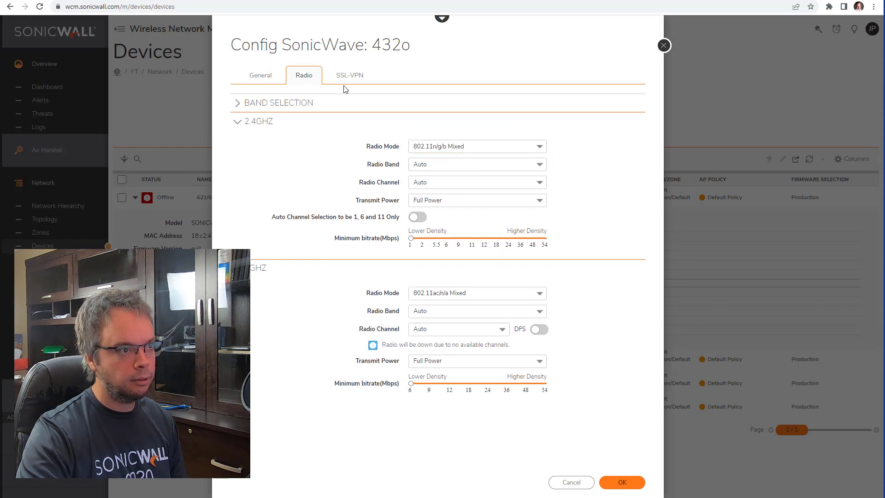
pyautogui.click(364, 103)
pyautogui.click(440, 145)
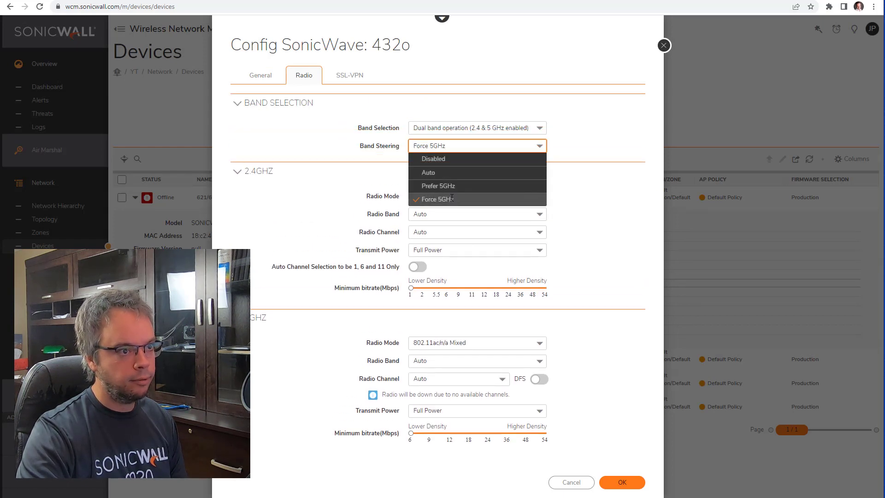
pyautogui.click(451, 199)
pyautogui.click(449, 214)
pyautogui.click(449, 240)
pyautogui.click(418, 266)
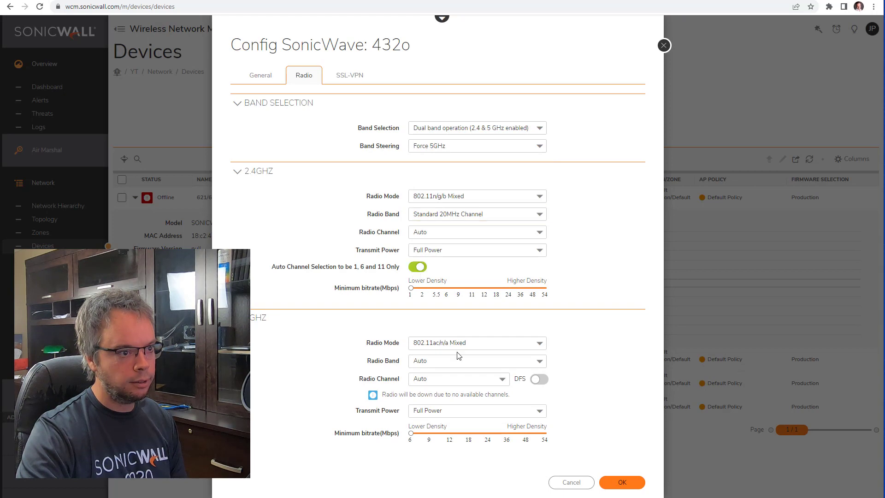
pyautogui.click(630, 483)
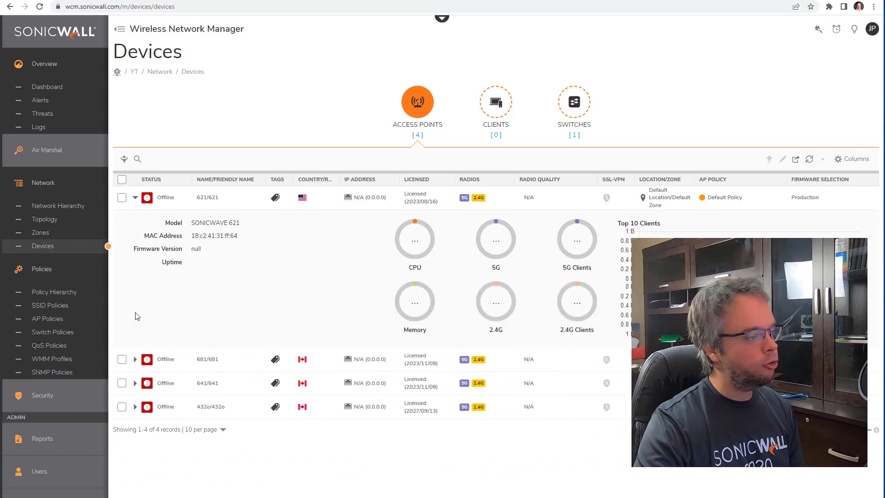
# Step: Check the LAN SSID's Security Policy tab without changes, then go to Security > Security Policies
pyautogui.click(49, 305)
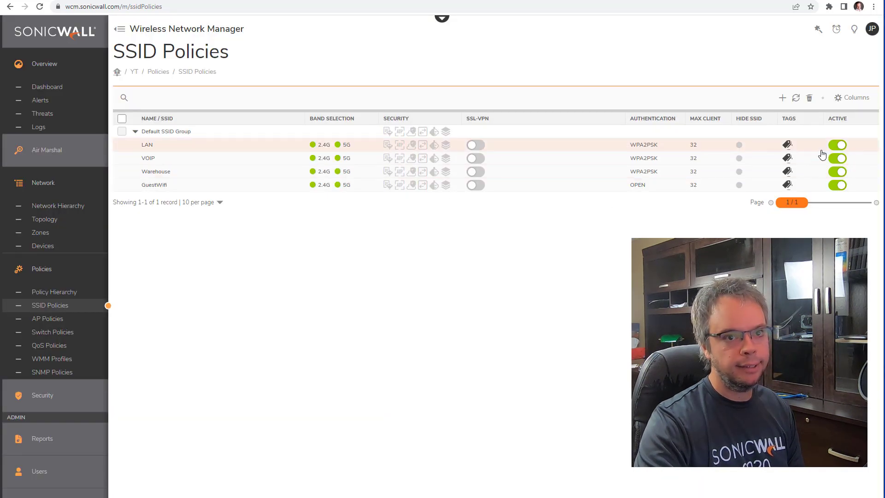
pyautogui.click(855, 146)
pyautogui.click(371, 76)
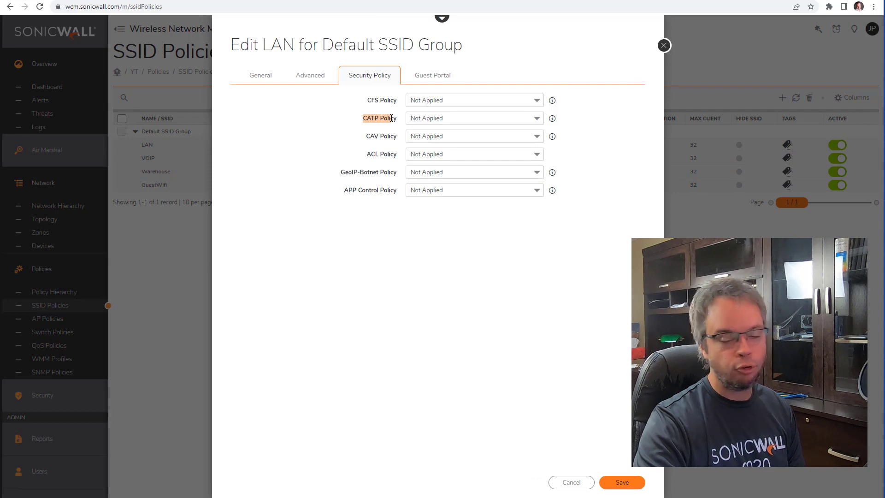
pyautogui.moveTo(366, 136); pyautogui.dragTo(392, 136)
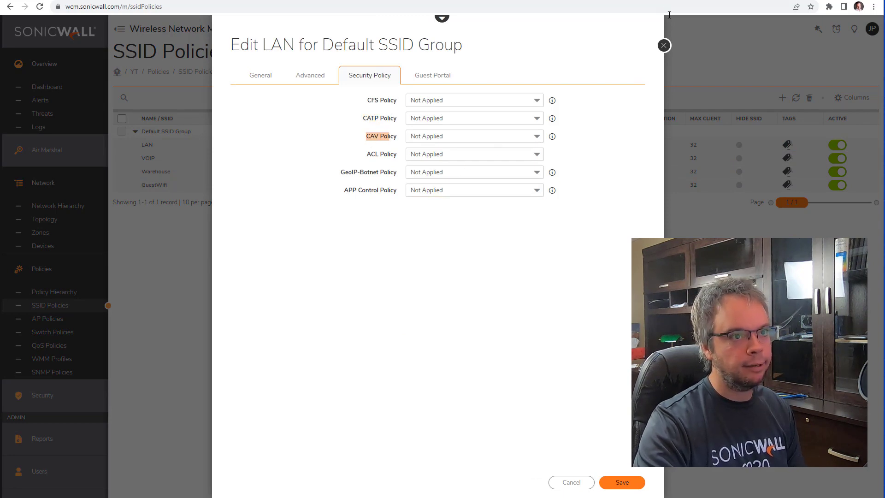
pyautogui.click(664, 45)
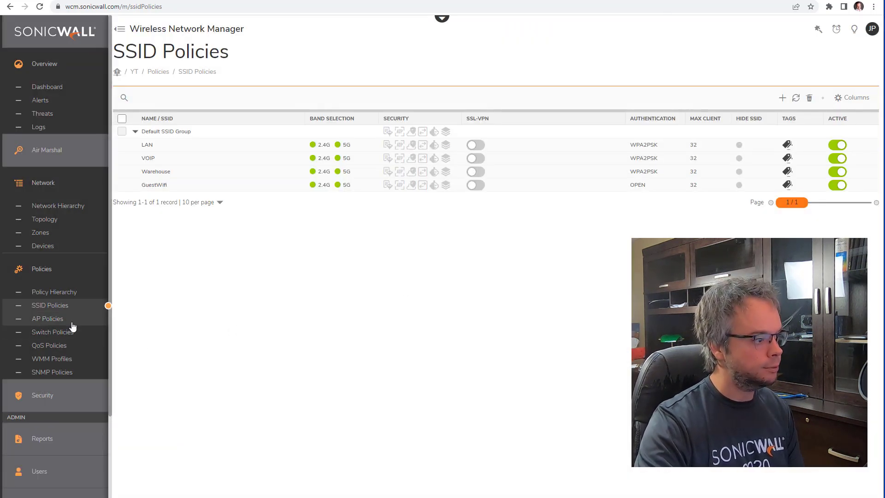
pyautogui.click(76, 402)
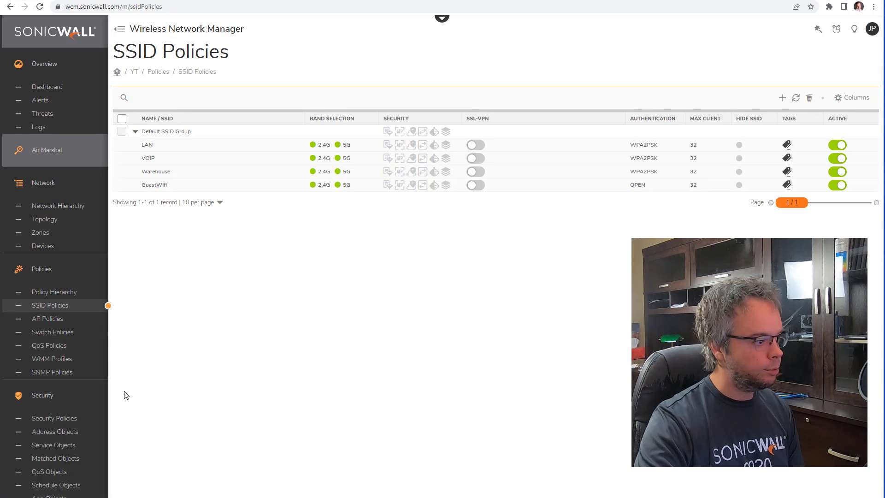
pyautogui.click(65, 419)
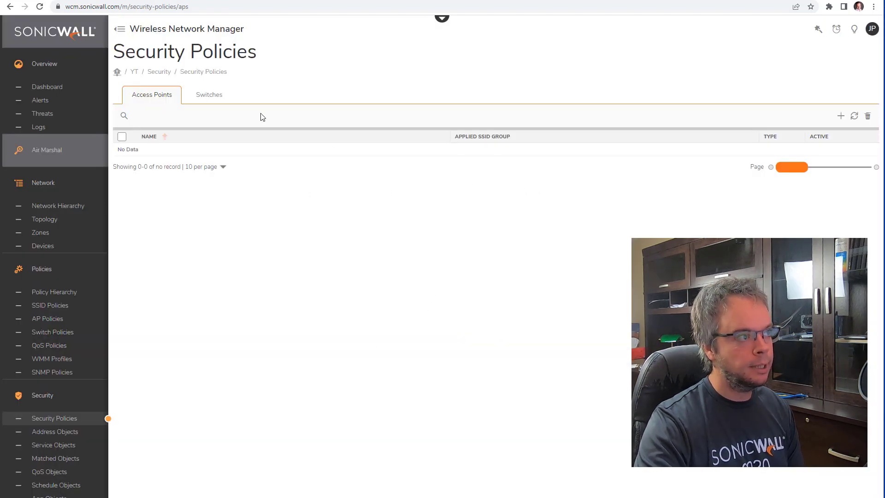
# Step: Add a CATP Security Policy named 'CATP' with default settings
pyautogui.click(841, 119)
pyautogui.click(440, 74)
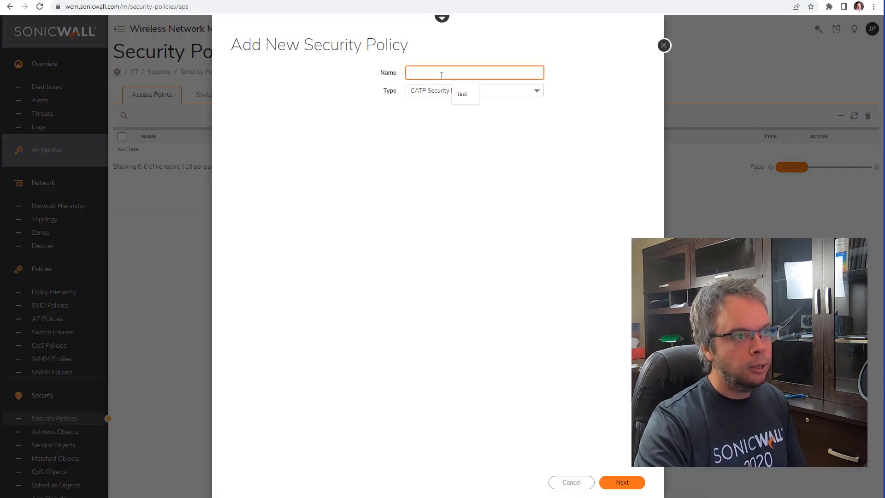
pyautogui.write('CATP')
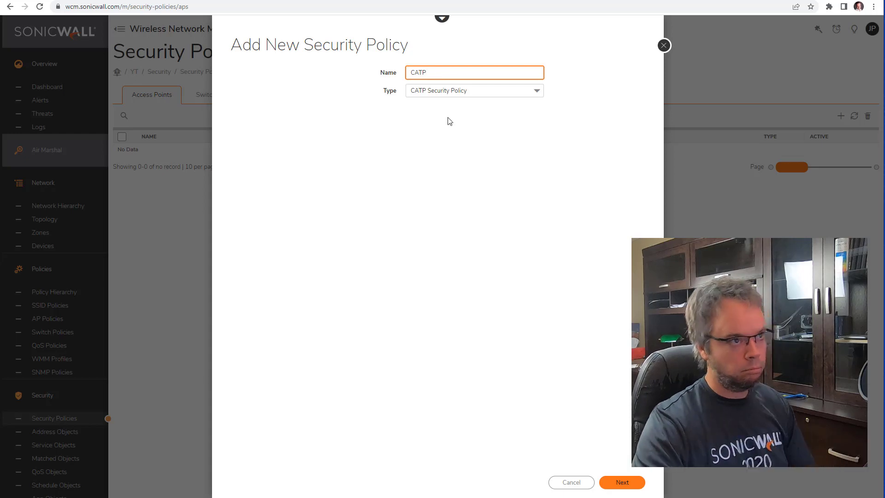
pyautogui.click(627, 488)
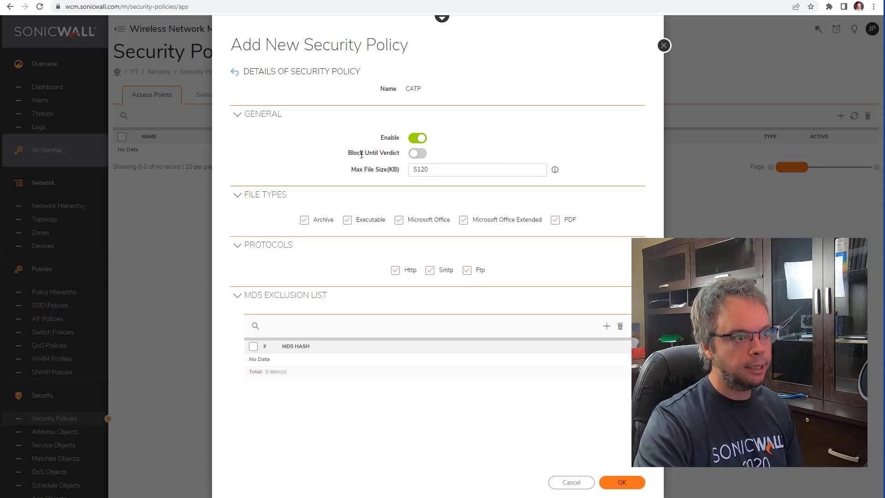
pyautogui.moveTo(351, 153); pyautogui.dragTo(397, 152)
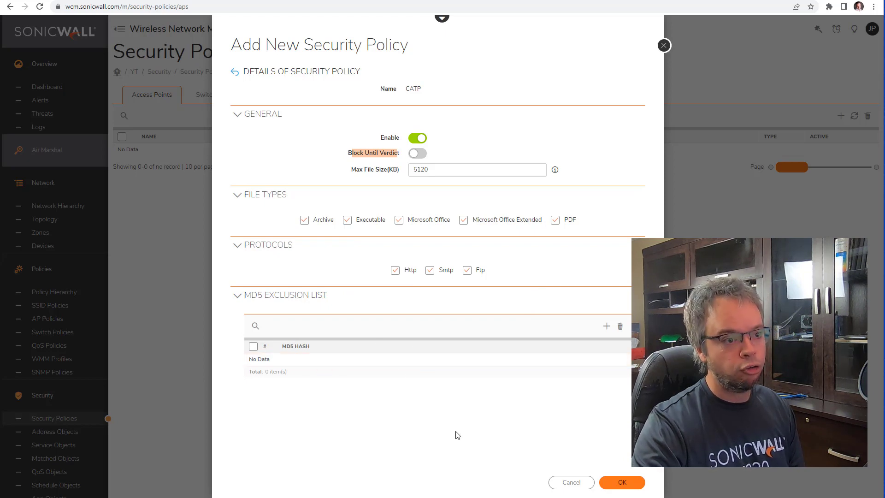
pyautogui.click(620, 483)
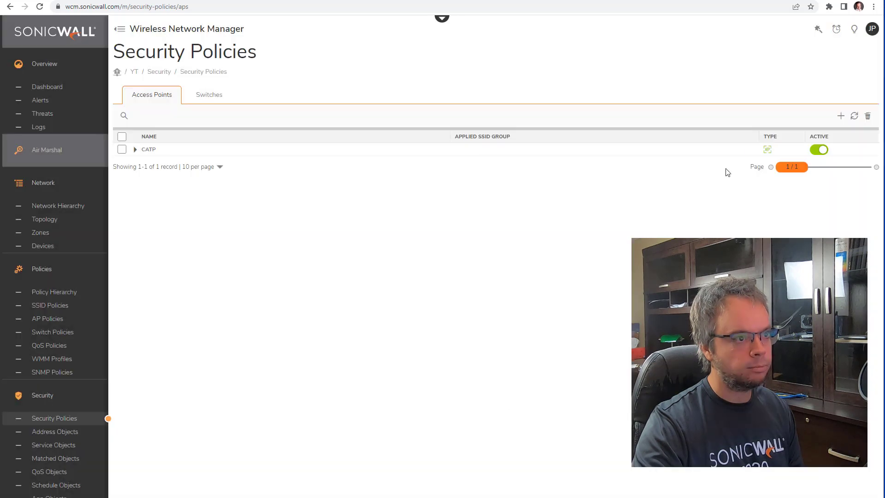
# Step: Add a Cloud-AV Security Policy named 'CAV' with the default 5120 KB maximum file size
pyautogui.click(841, 117)
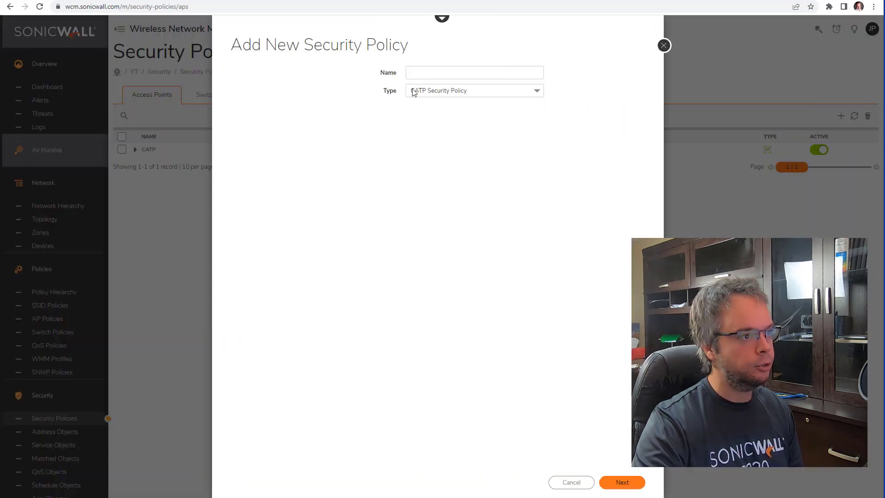
pyautogui.click(430, 72)
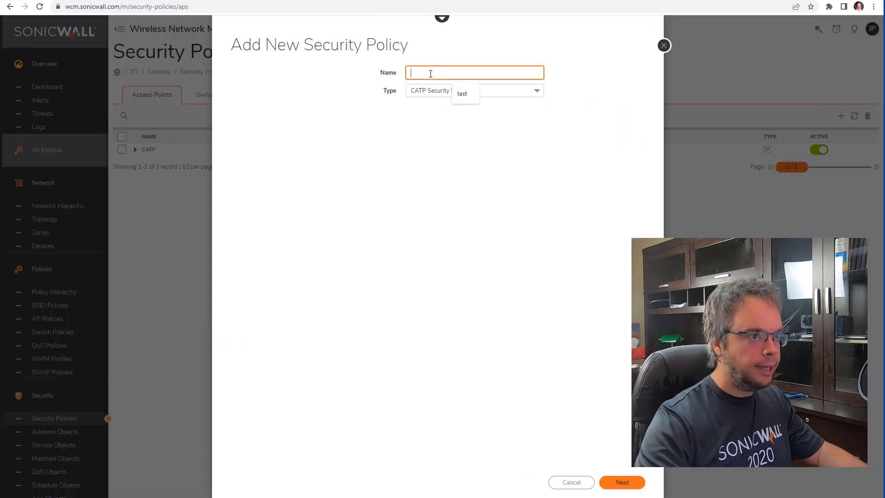
pyautogui.click(429, 92)
pyautogui.click(460, 131)
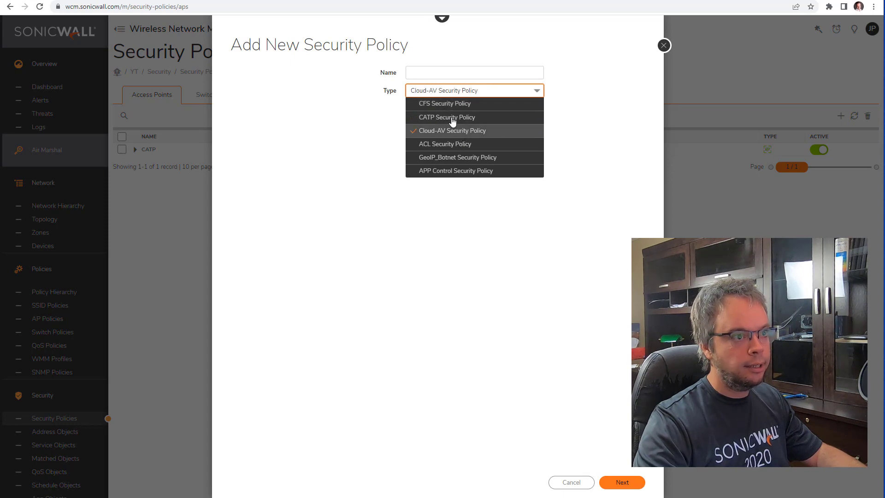
pyautogui.click(442, 74)
pyautogui.write('CAV')
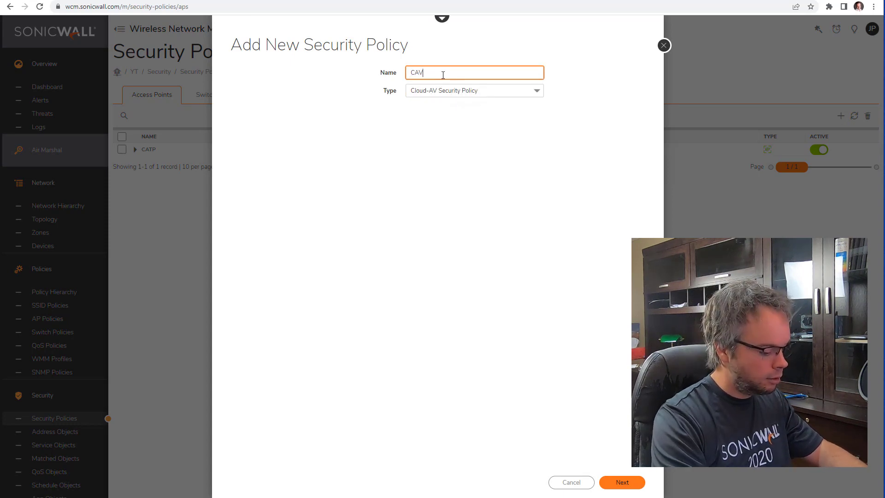
pyautogui.click(621, 481)
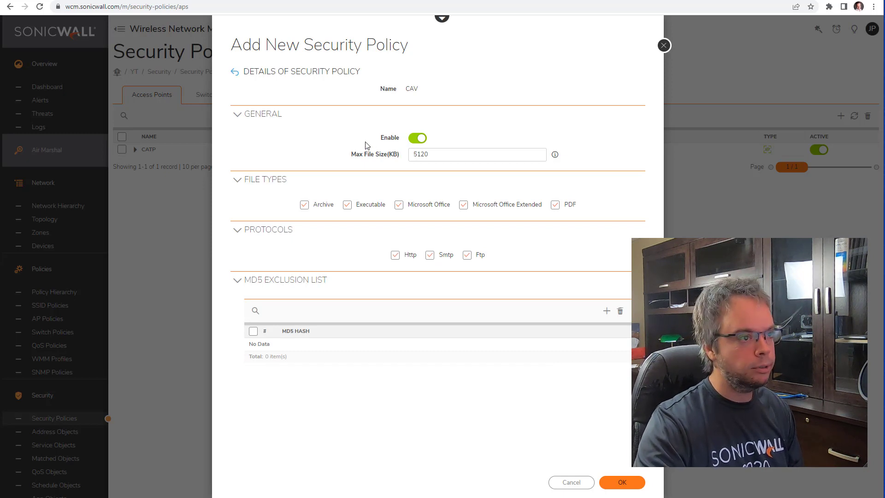
pyautogui.click(442, 152)
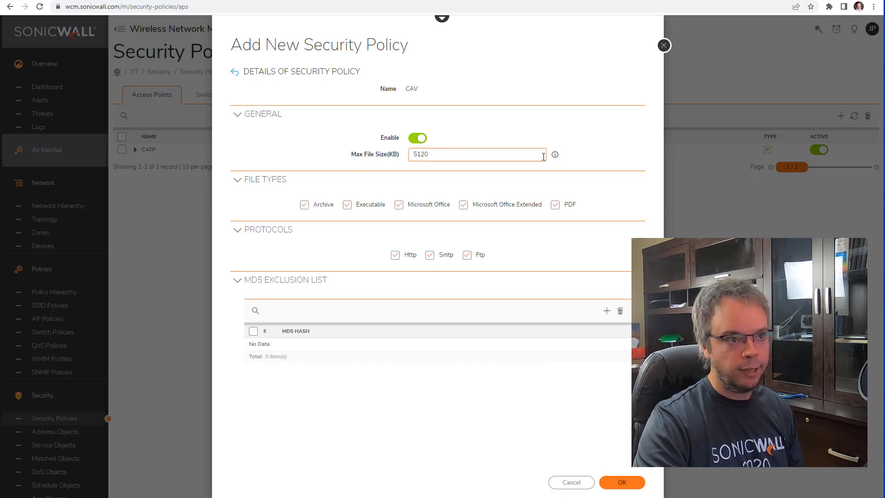
pyautogui.moveTo(555, 157)
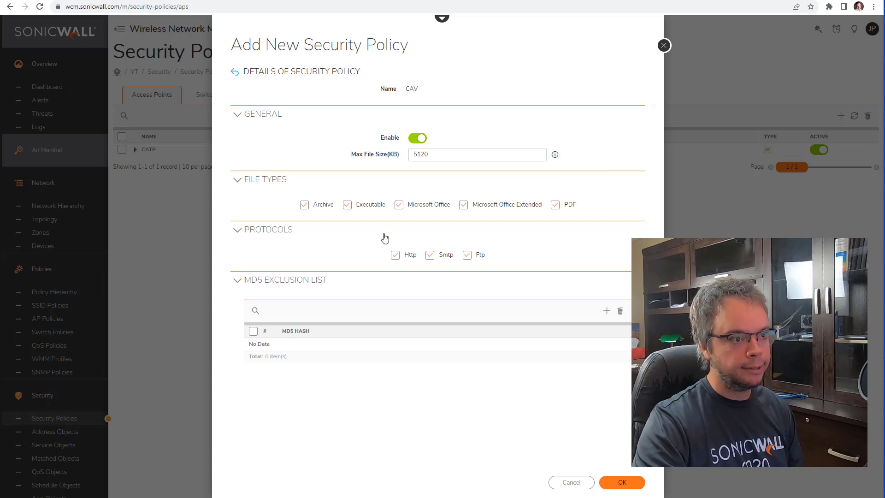
pyautogui.click(613, 479)
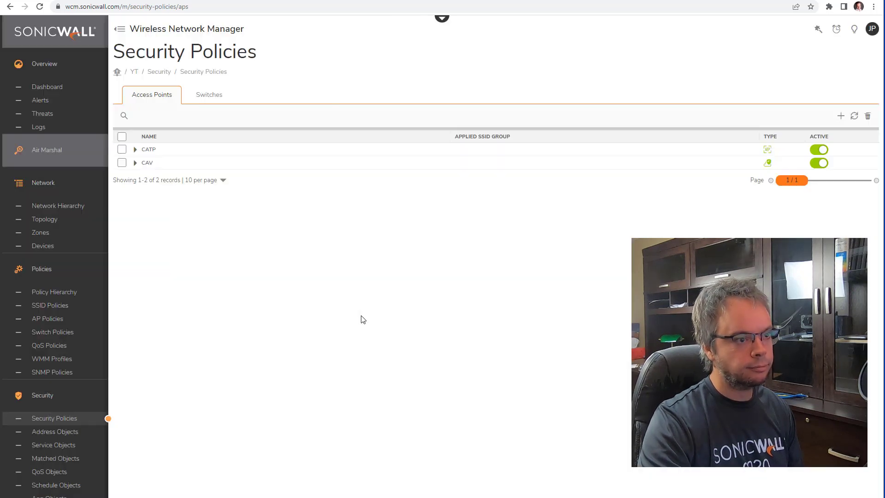
# Step: Assign the CATP and CAV policies to the LAN SSID and save past the licence warning
pyautogui.click(73, 319)
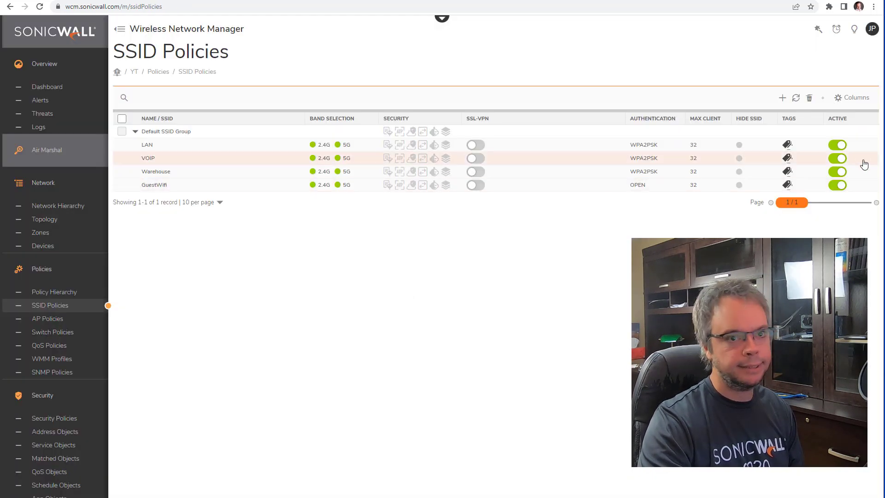
pyautogui.click(855, 147)
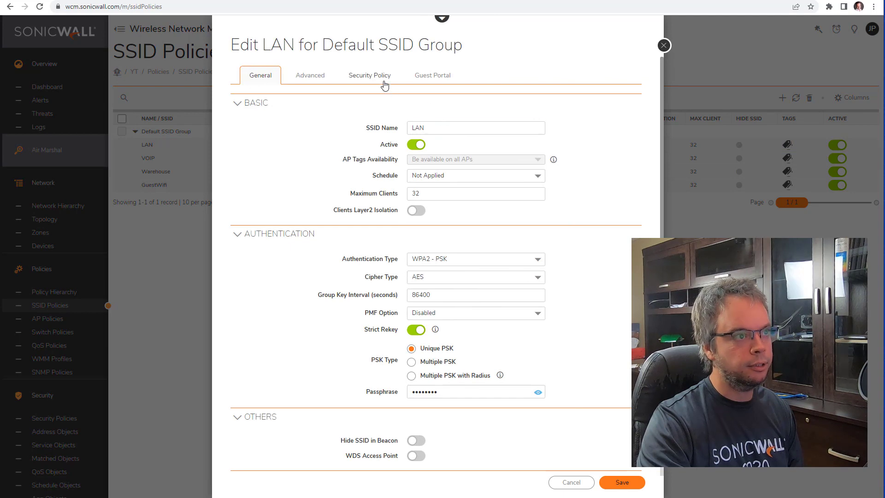
pyautogui.click(370, 76)
pyautogui.click(439, 119)
pyautogui.click(436, 139)
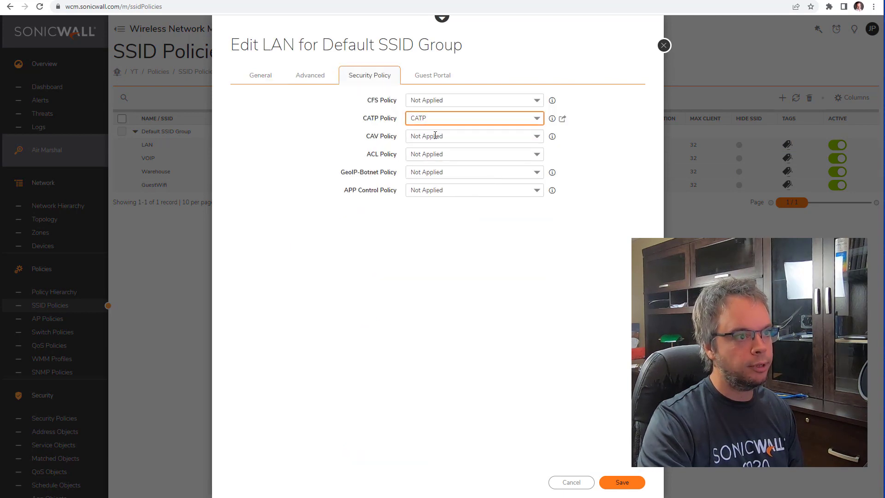
pyautogui.click(435, 136)
pyautogui.click(447, 162)
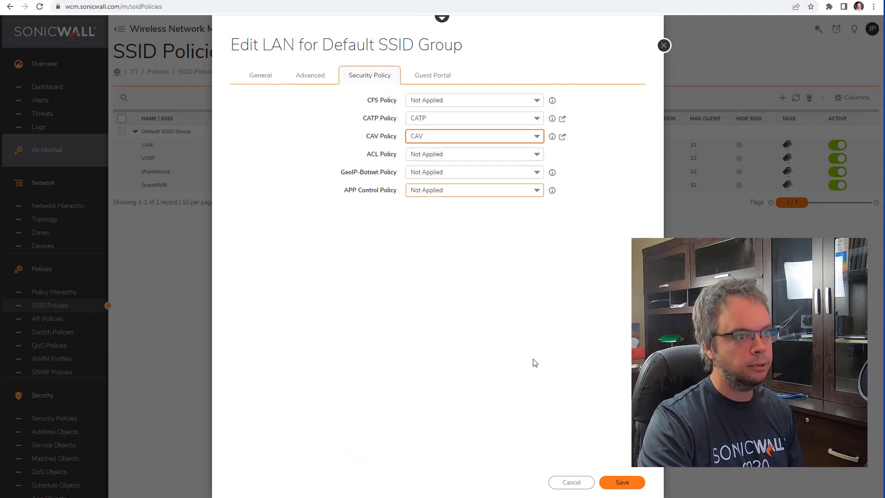
pyautogui.click(628, 483)
pyautogui.click(532, 88)
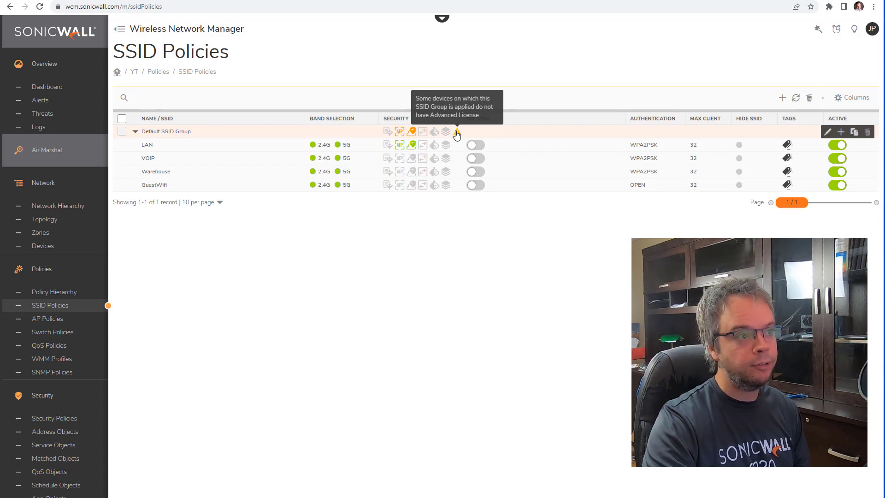
# Step: Assign CATP and CAV to the VOIP SSID, save past the licence warning, and reopen its settings
pyautogui.click(855, 158)
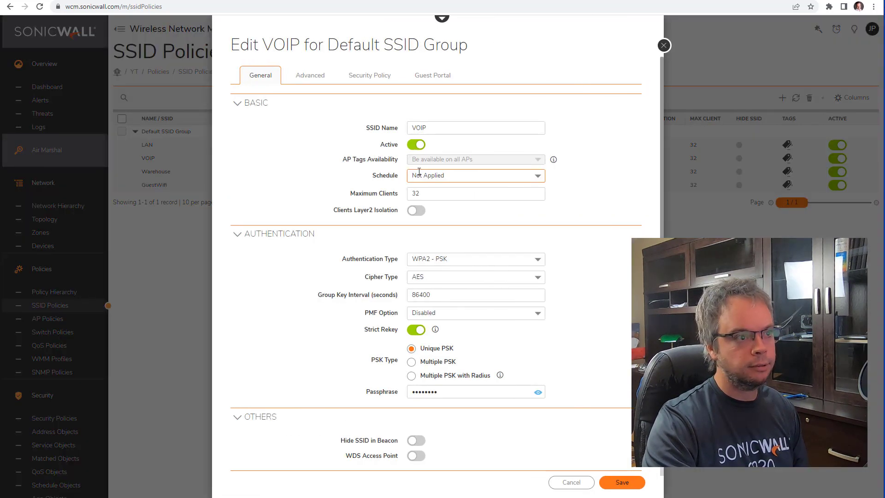
pyautogui.click(366, 76)
pyautogui.click(461, 118)
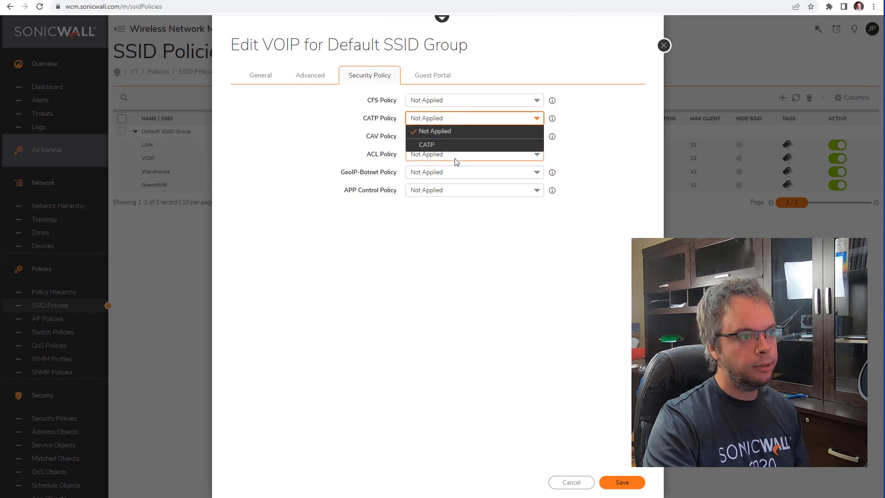
pyautogui.click(442, 145)
pyautogui.click(445, 135)
pyautogui.click(450, 162)
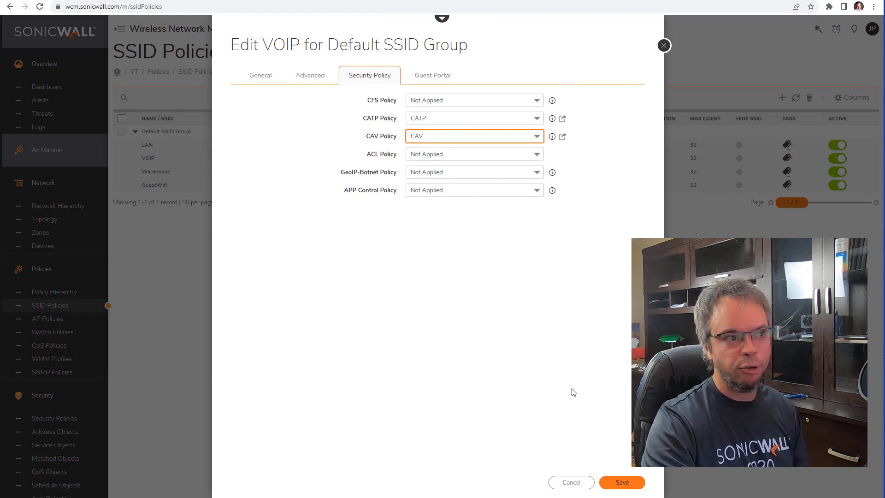
pyautogui.click(626, 482)
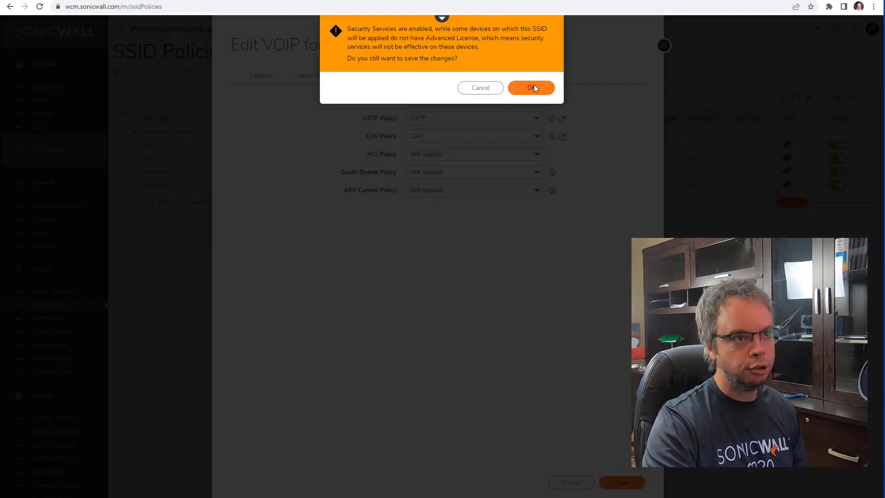
pyautogui.click(533, 88)
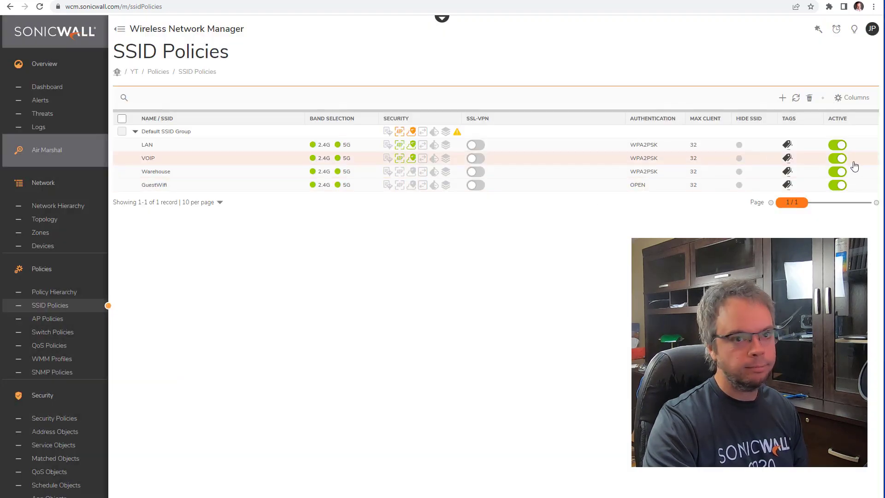
pyautogui.click(852, 159)
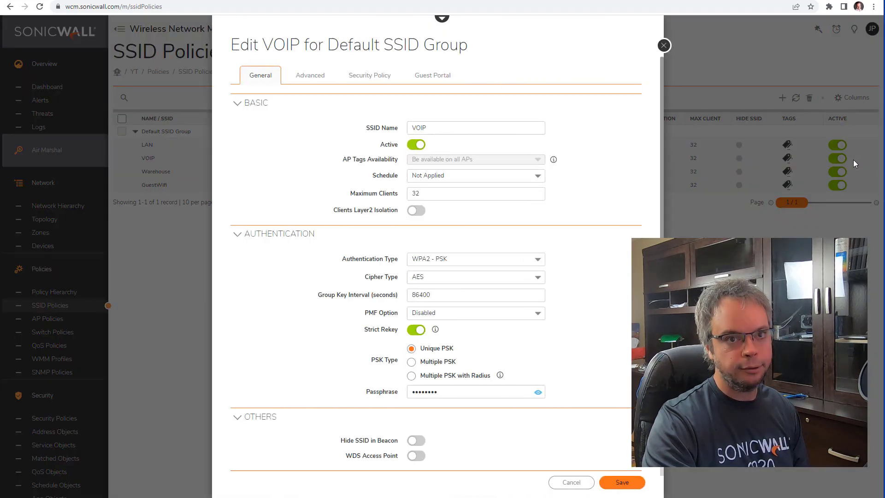
# Step: Close VOIP unchanged, then apply CATP and CAV to the Warehouse SSID and save despite the licence warning
pyautogui.click(395, 76)
pyautogui.click(571, 482)
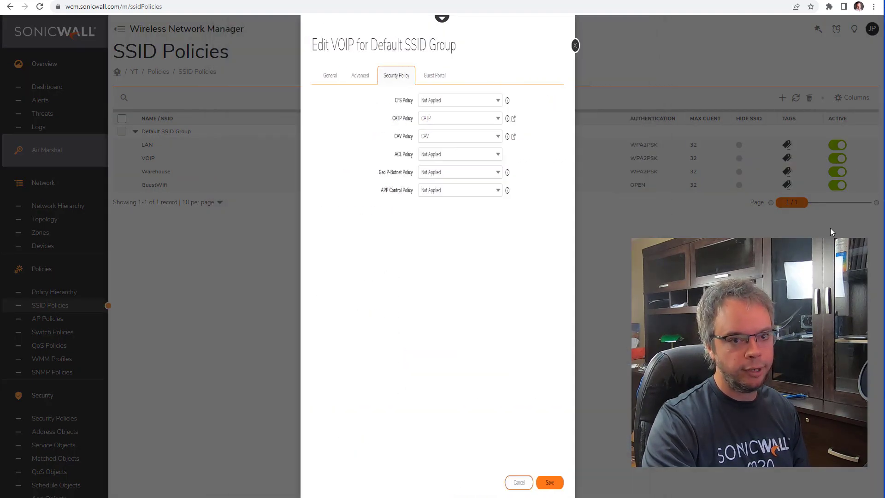
pyautogui.click(853, 172)
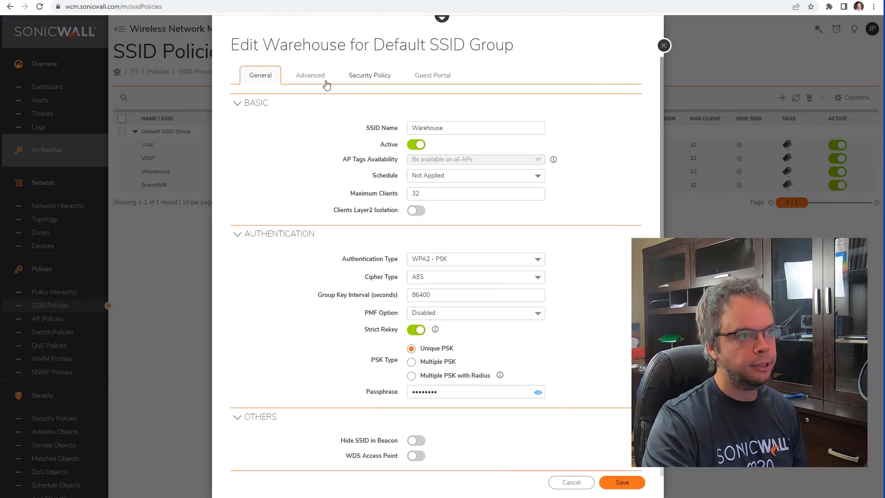
pyautogui.click(369, 77)
pyautogui.click(446, 118)
pyautogui.click(427, 145)
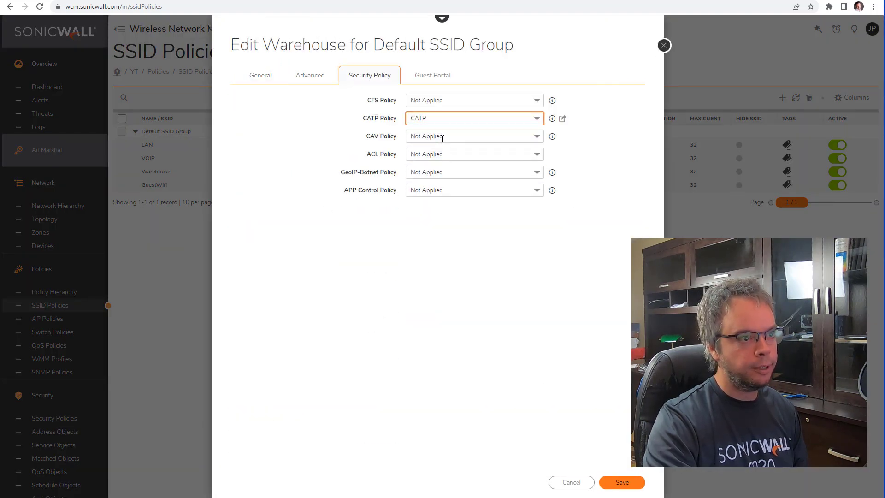
pyautogui.click(447, 136)
pyautogui.click(450, 162)
pyautogui.click(622, 482)
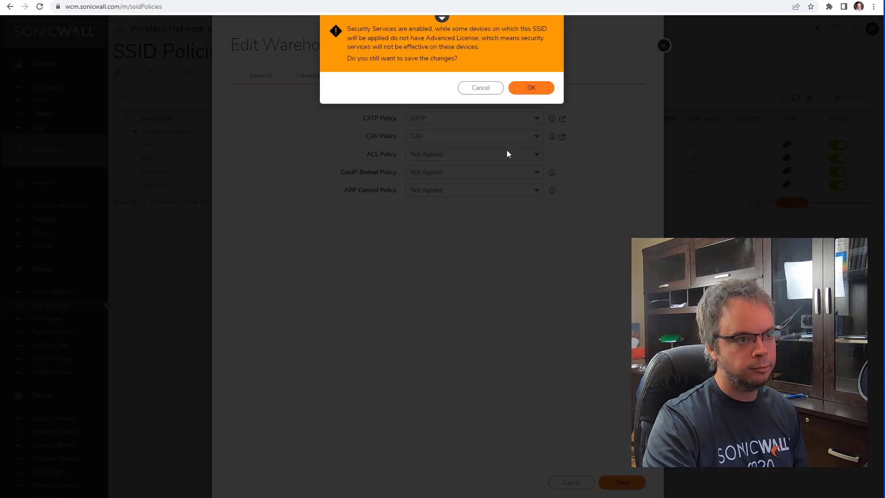
pyautogui.click(529, 87)
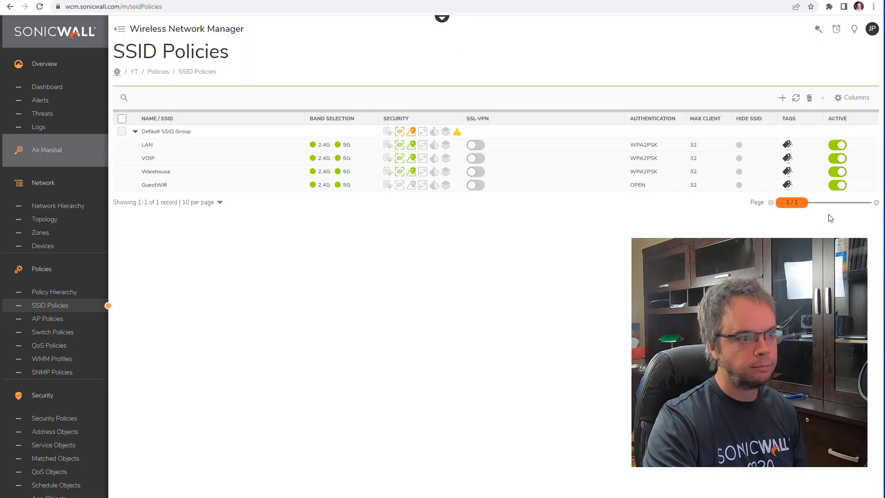
# Step: Save the GuestWifi SSID with both CATP and CAV set back to Not Applied
pyautogui.click(854, 186)
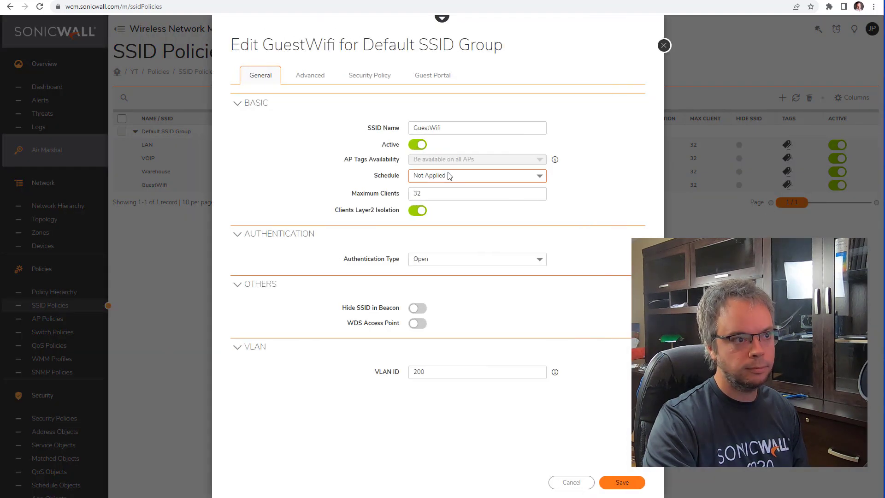
pyautogui.click(372, 77)
pyautogui.click(447, 119)
pyautogui.click(436, 143)
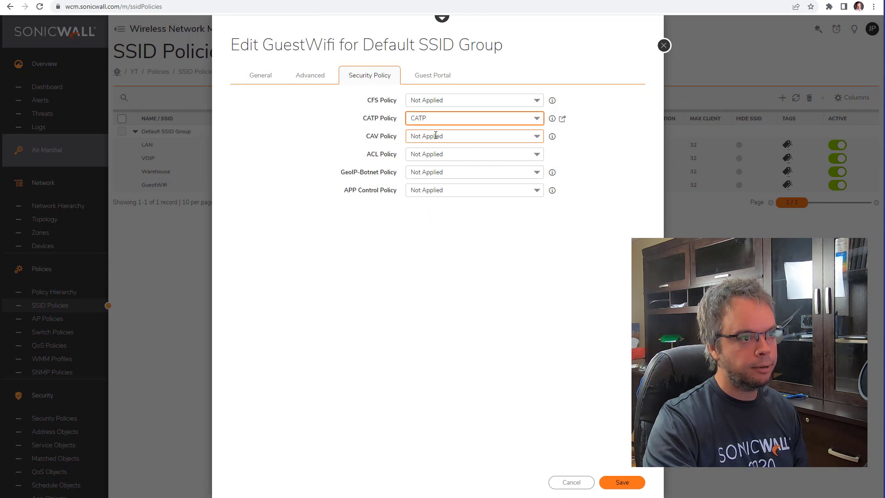
pyautogui.click(436, 135)
pyautogui.click(452, 163)
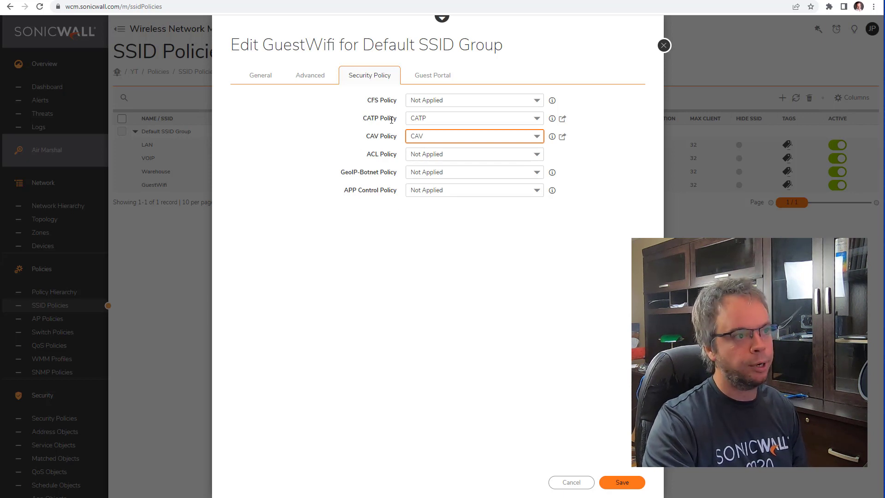
pyautogui.click(463, 120)
pyautogui.click(453, 133)
pyautogui.click(452, 137)
pyautogui.click(452, 150)
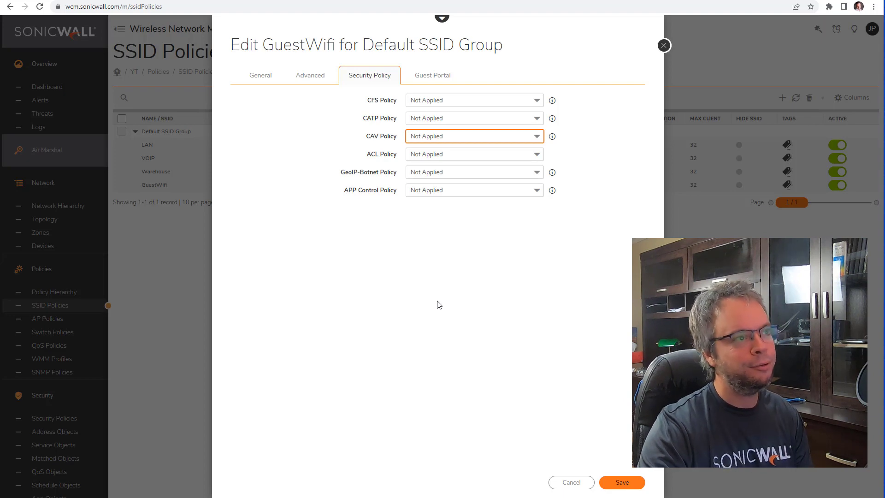
pyautogui.click(623, 483)
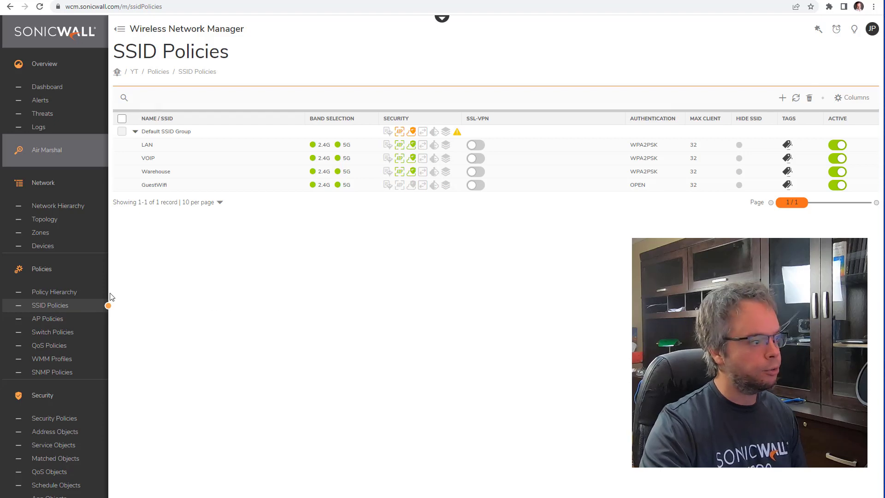
# Step: Review the Default Policy's SSID quick view under AP Policies, then cancel without changes
pyautogui.click(68, 320)
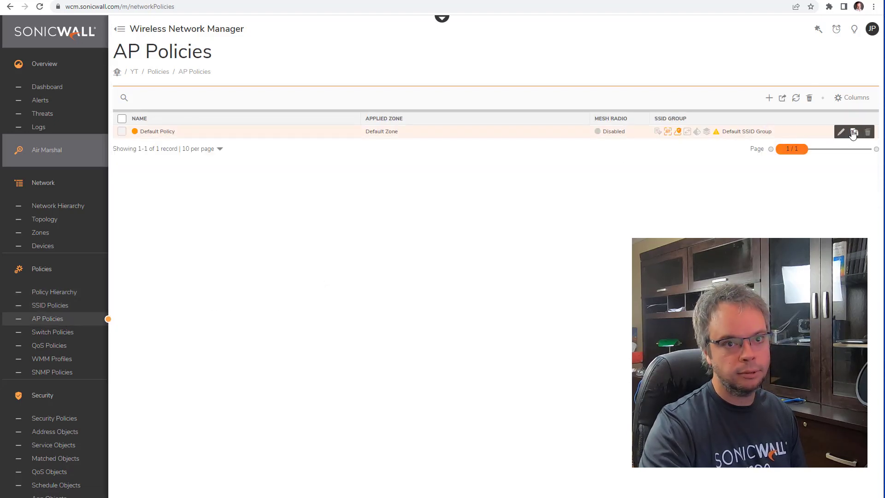
pyautogui.click(841, 132)
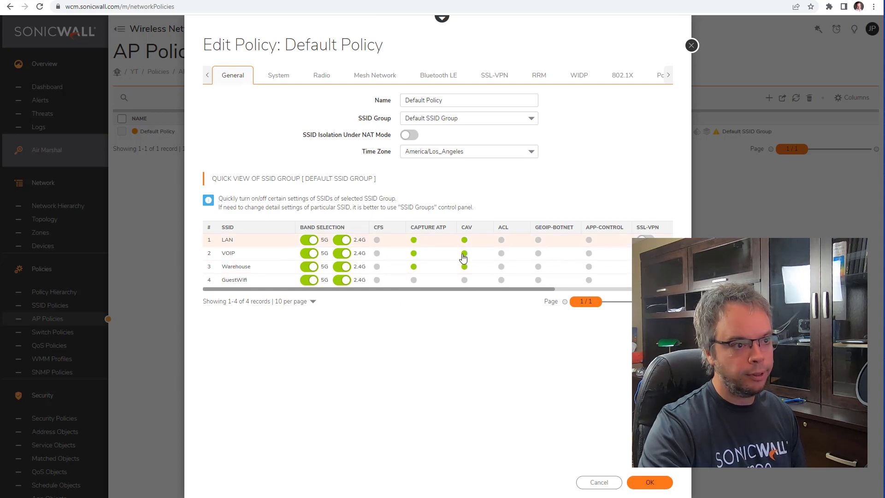
pyautogui.click(613, 487)
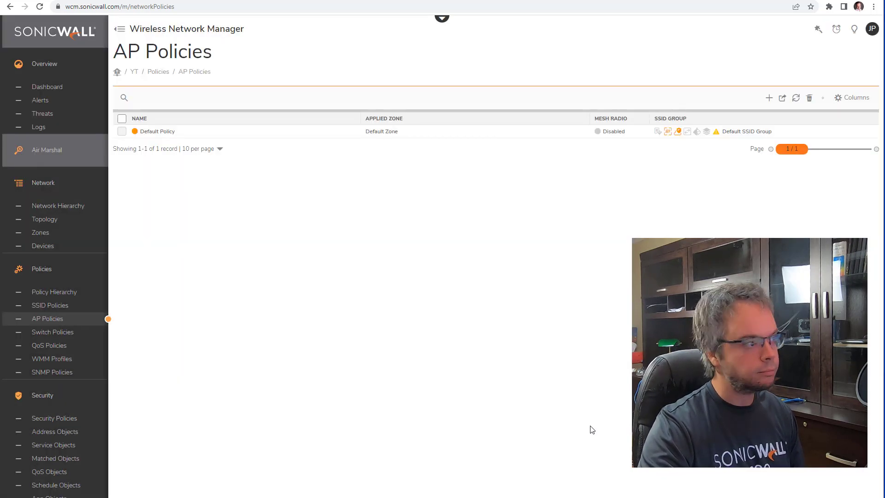
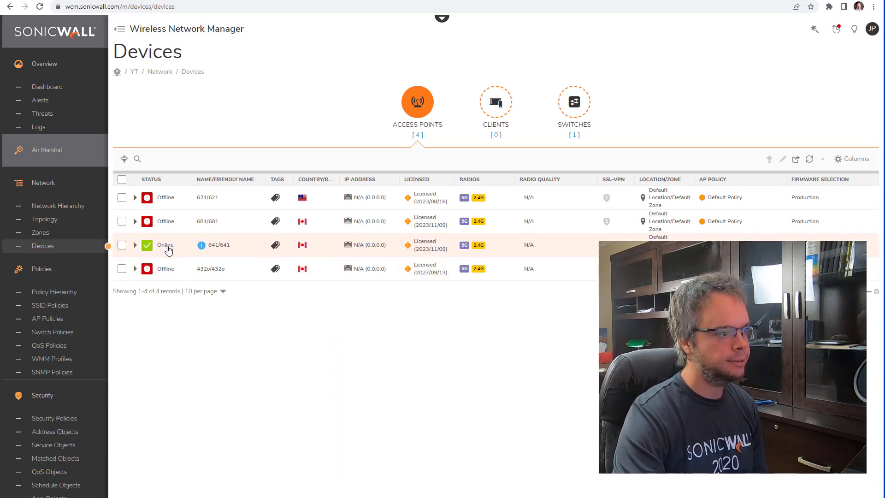
# Step: Reload the Devices table so all four APs show online, with 681 and 641 offering new firmware
pyautogui.click(809, 159)
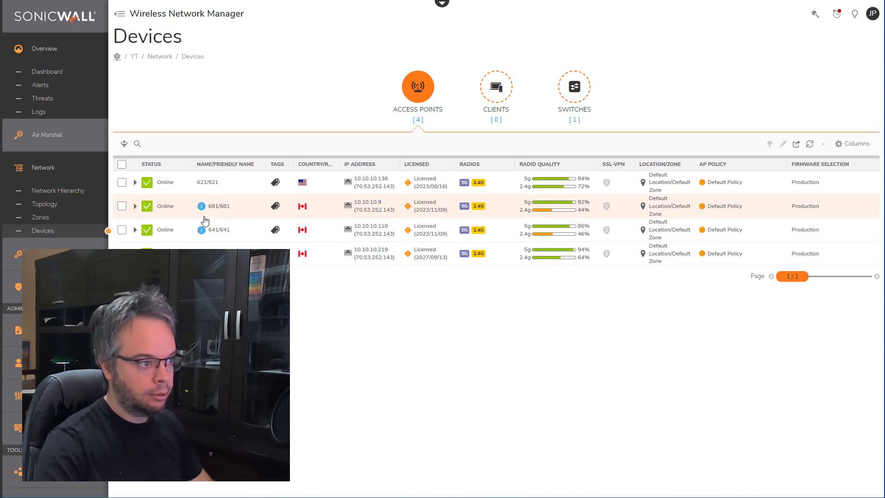
pyautogui.moveTo(202, 210)
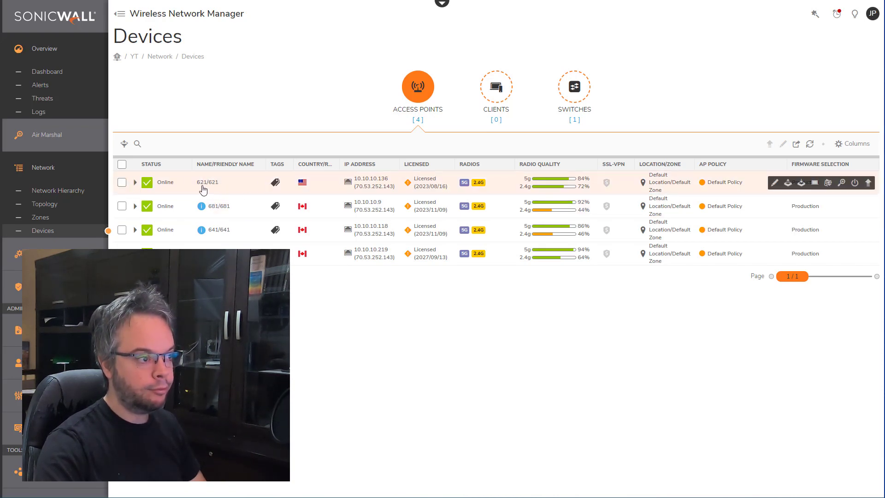
pyautogui.click(134, 183)
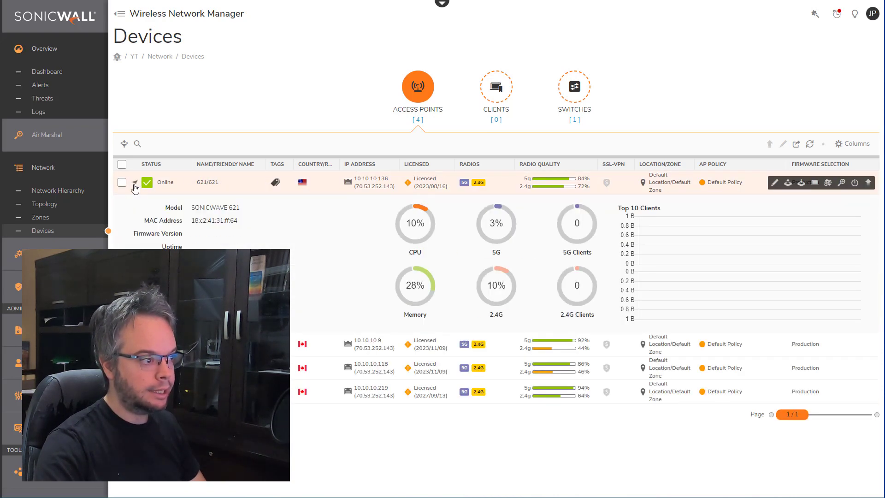
pyautogui.moveTo(137, 238); pyautogui.dragTo(241, 238)
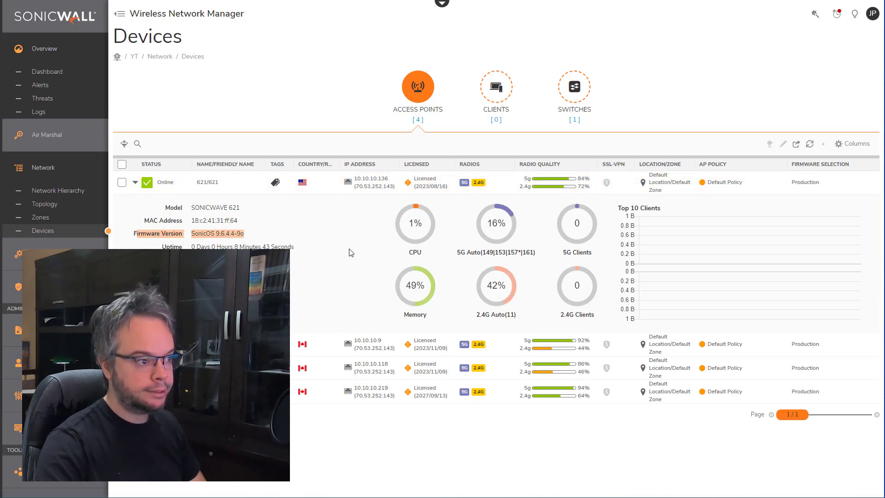
pyautogui.moveTo(850, 188)
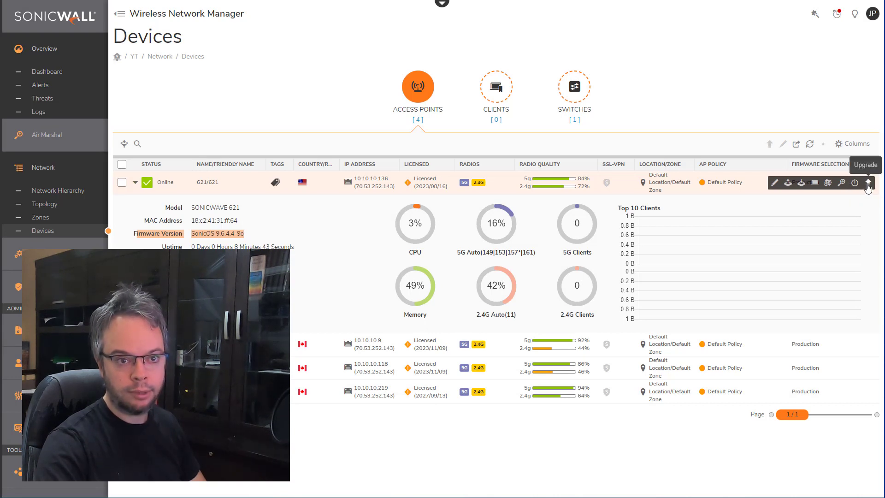
pyautogui.click(868, 184)
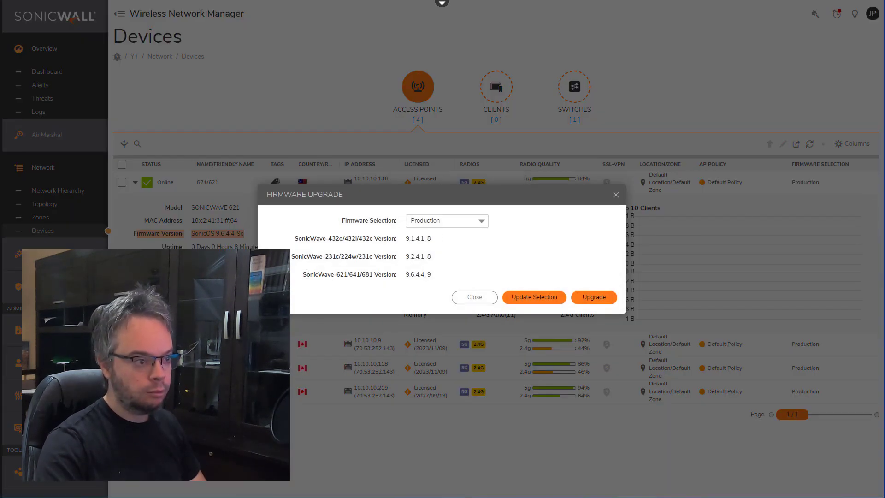
pyautogui.moveTo(307, 275); pyautogui.dragTo(406, 279)
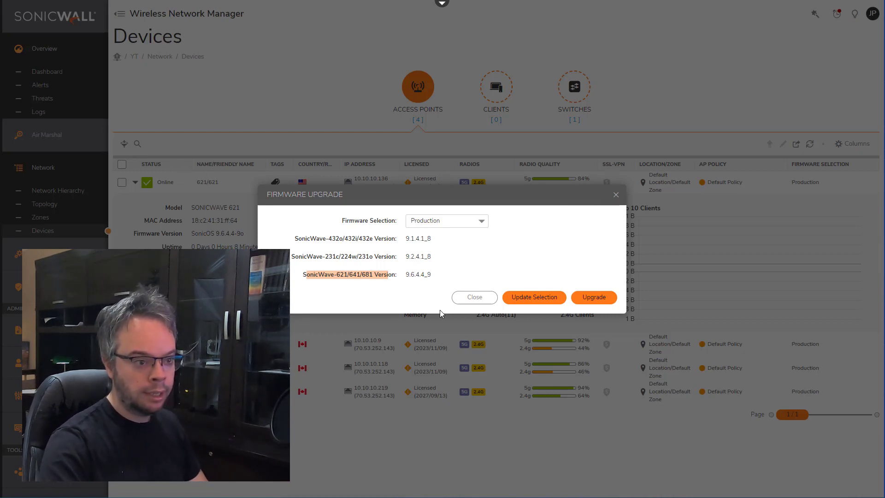
pyautogui.click(474, 297)
pyautogui.click(143, 185)
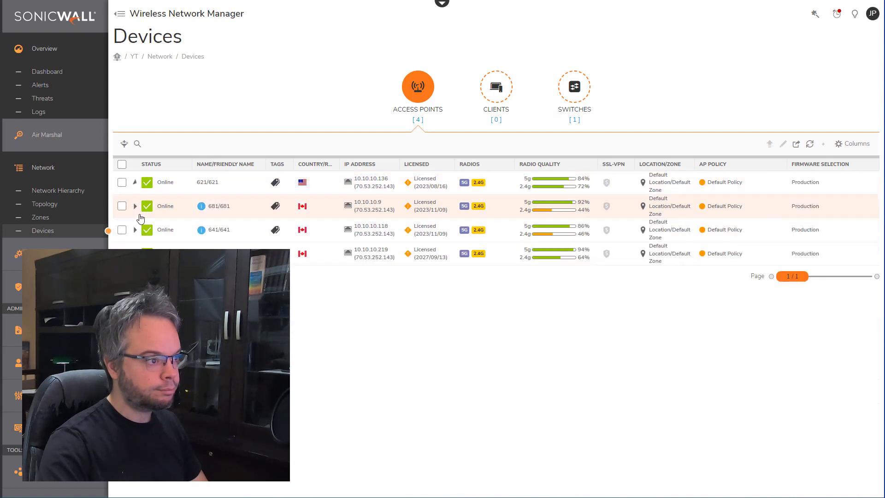
pyautogui.click(135, 206)
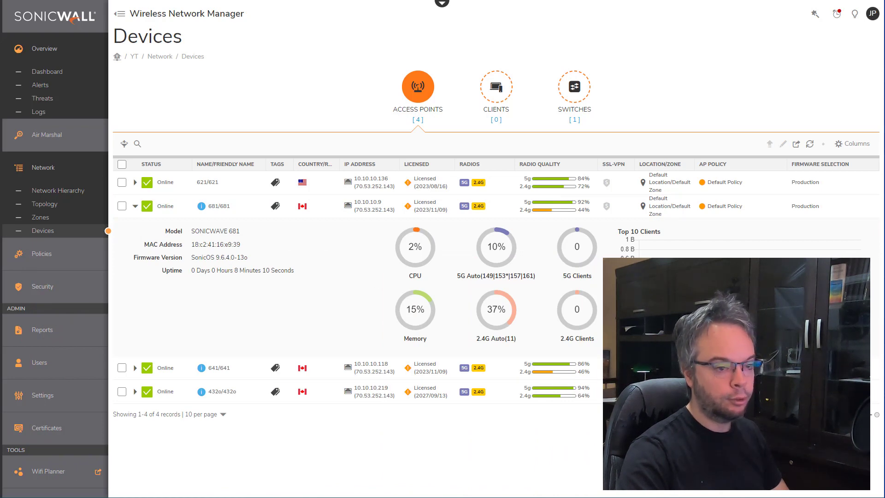
pyautogui.click(869, 208)
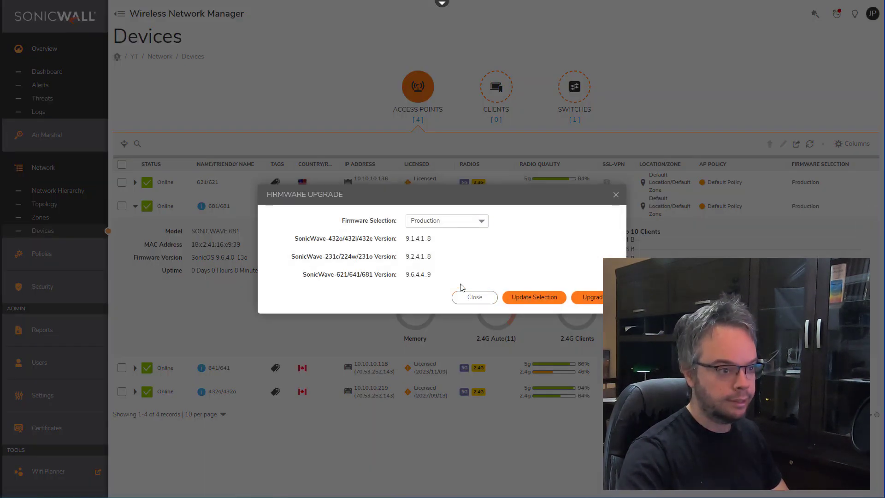
pyautogui.click(616, 195)
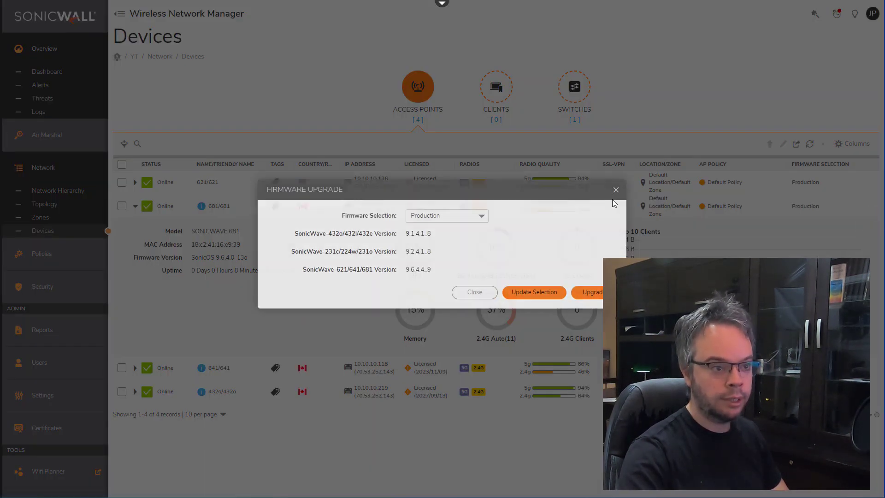
pyautogui.click(134, 207)
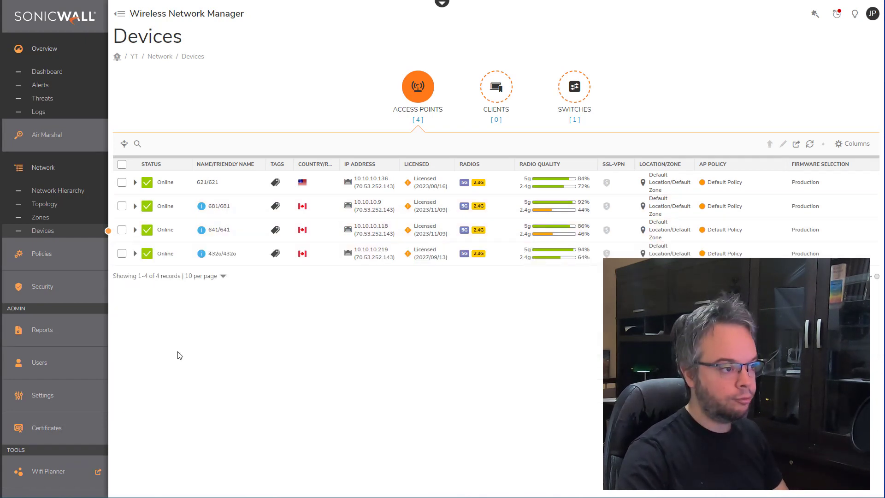
# Step: Tick the checkbox on the 681/681 access point row
pyautogui.click(121, 206)
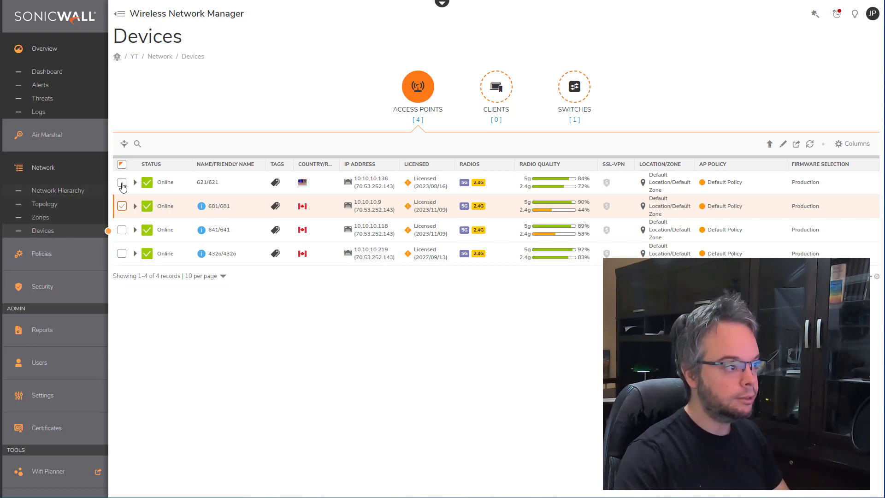
# Step: Select all four access points, push the Production firmware upgrade, then clear the selection
pyautogui.click(122, 164)
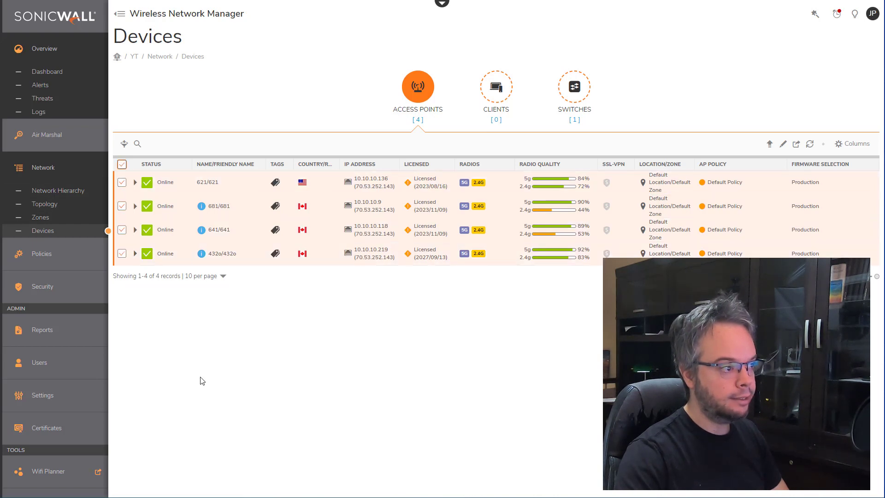
pyautogui.moveTo(872, 191)
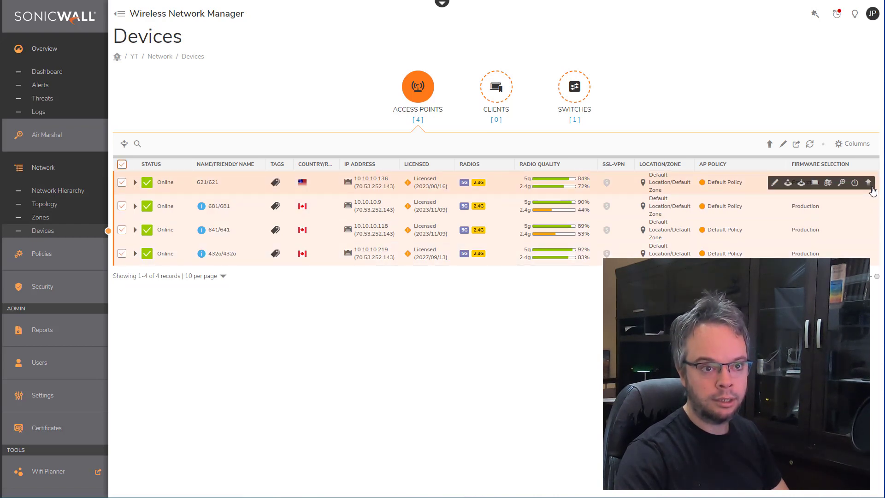
pyautogui.click(768, 146)
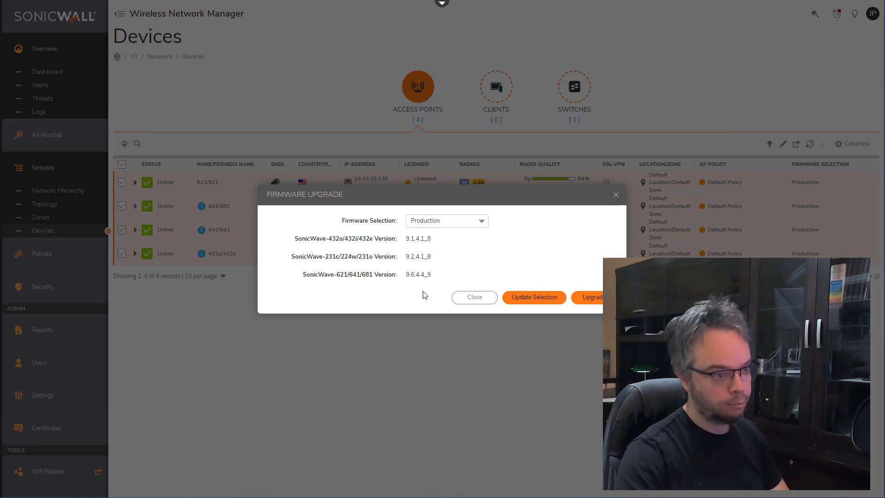
pyautogui.click(586, 299)
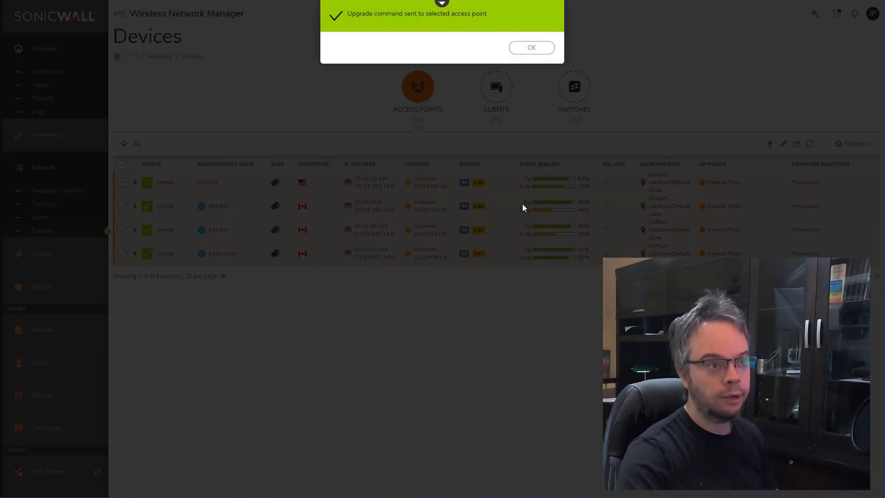
pyautogui.click(530, 49)
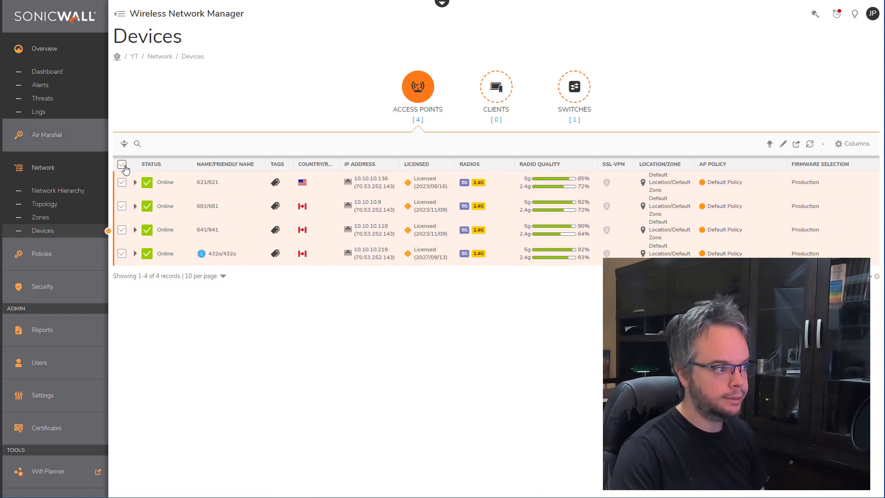
pyautogui.click(122, 165)
pyautogui.moveTo(202, 258)
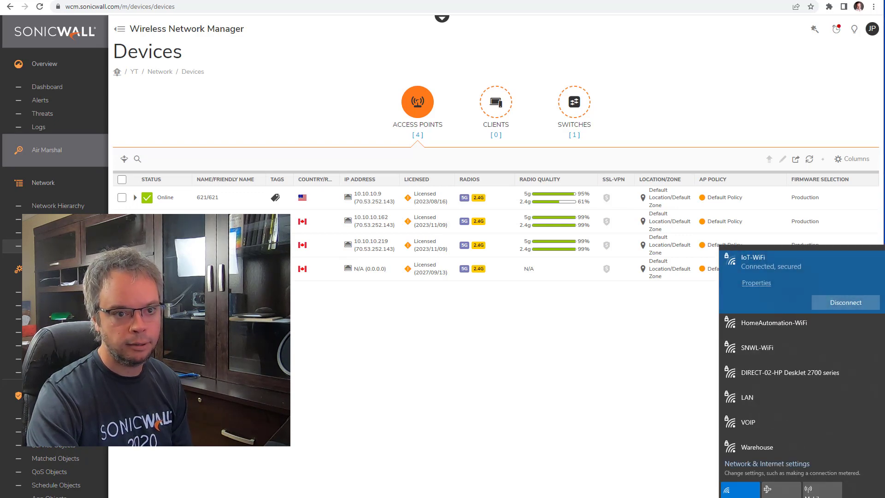
# Step: Join the LAN Wi-Fi network with its security key and open a Command Prompt
pyautogui.click(793, 402)
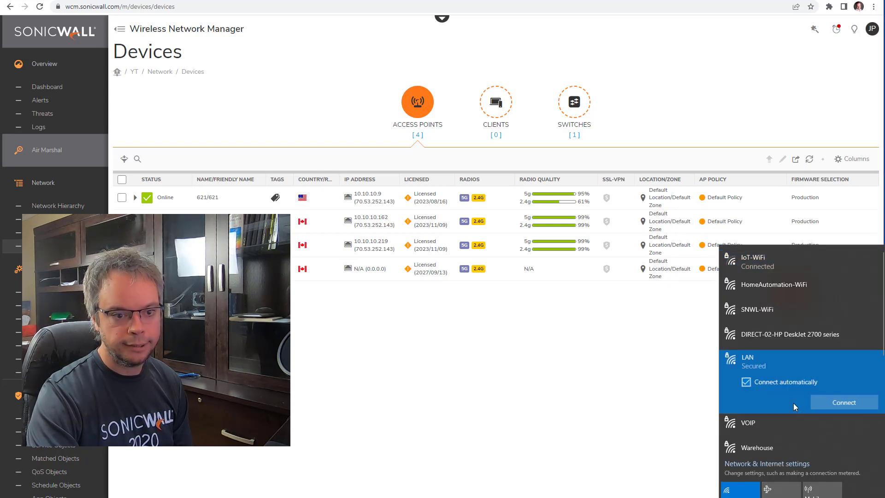
pyautogui.click(846, 404)
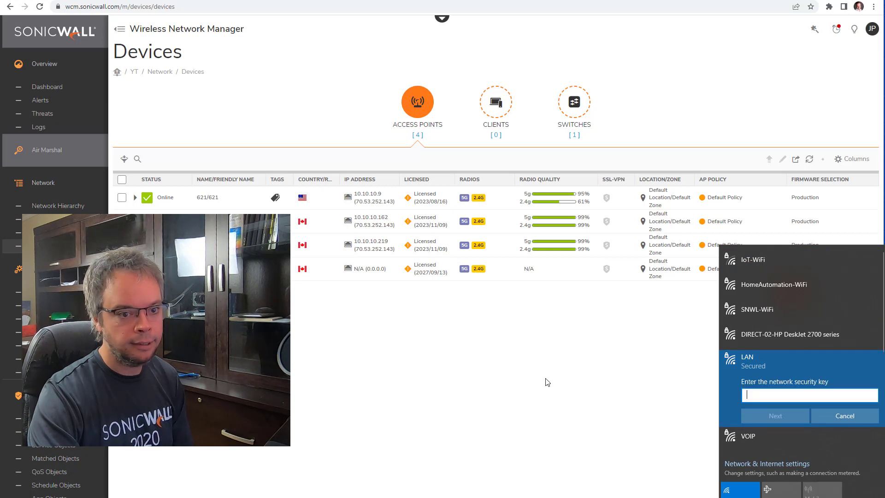
pyautogui.write('••••••••')
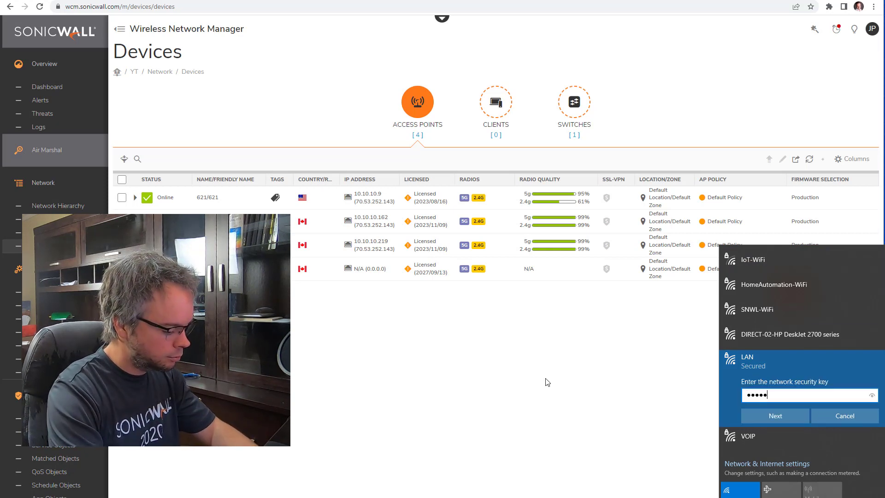
pyautogui.press('Return')
pyautogui.press('Return')
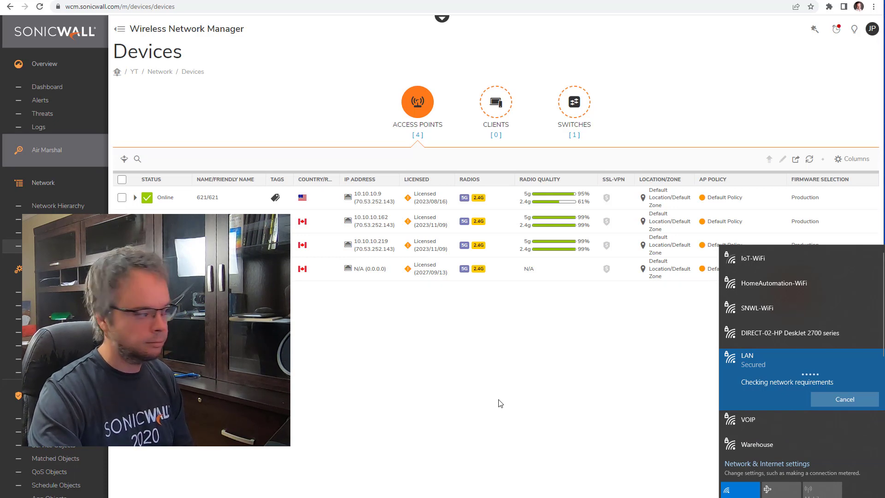
pyautogui.click(501, 404)
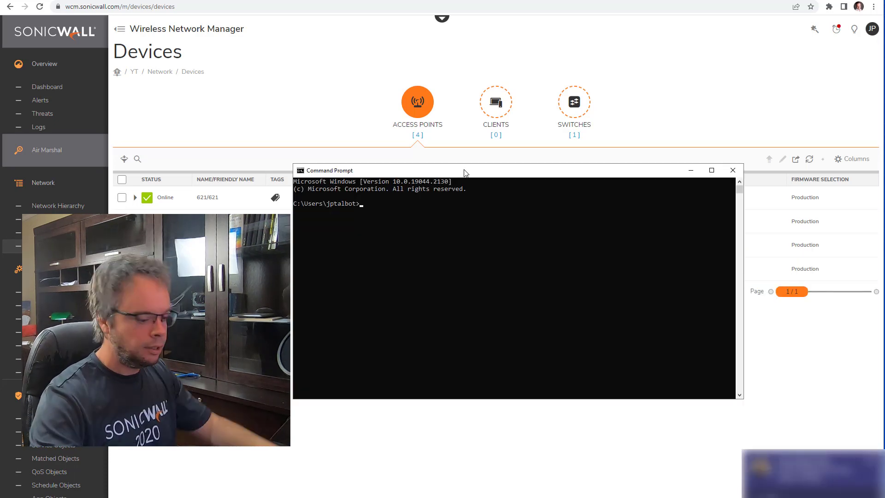
# Step: Run ipconfig and highlight the Ethernet address and the Wi-Fi IPv4 10.10.90.35
pyautogui.write('ipconfig')
pyautogui.press('Return')
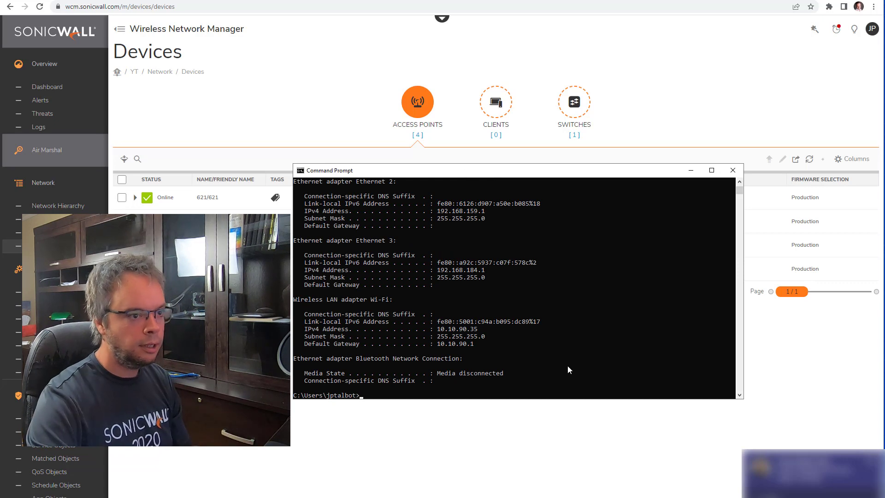
pyautogui.scroll(8, 512, 325)
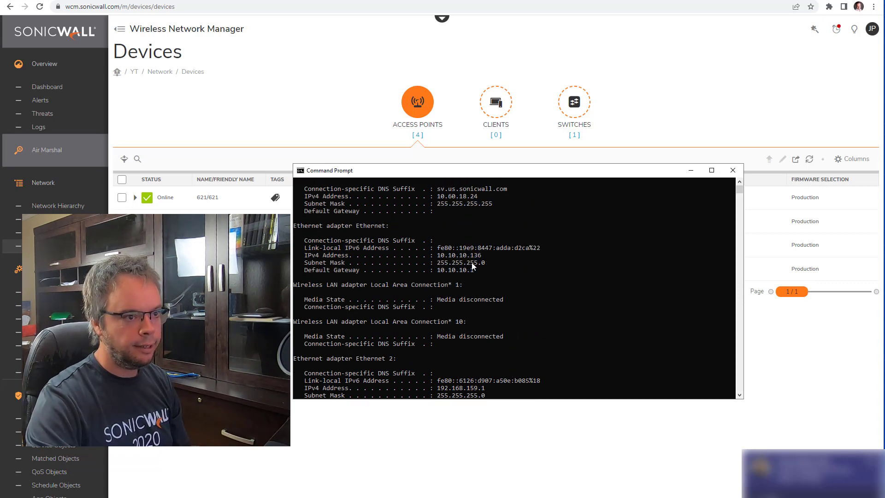
pyautogui.moveTo(487, 269); pyautogui.dragTo(436, 257)
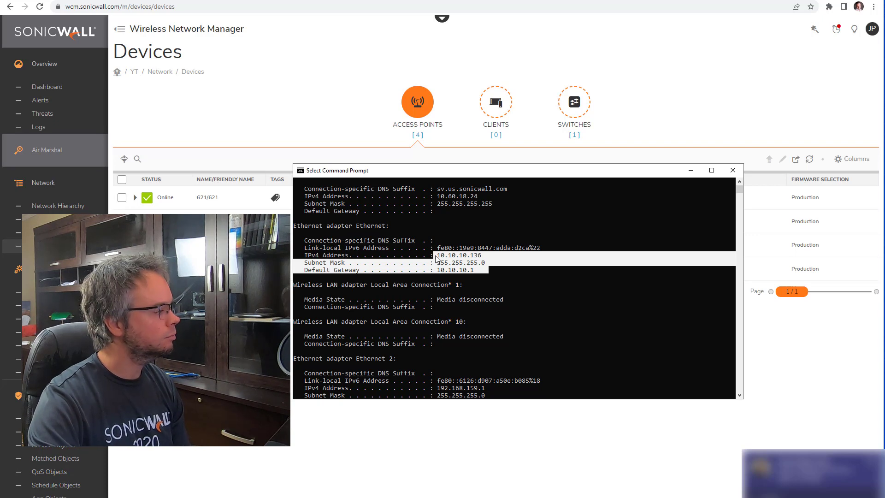
pyautogui.scroll(-8, 506, 344)
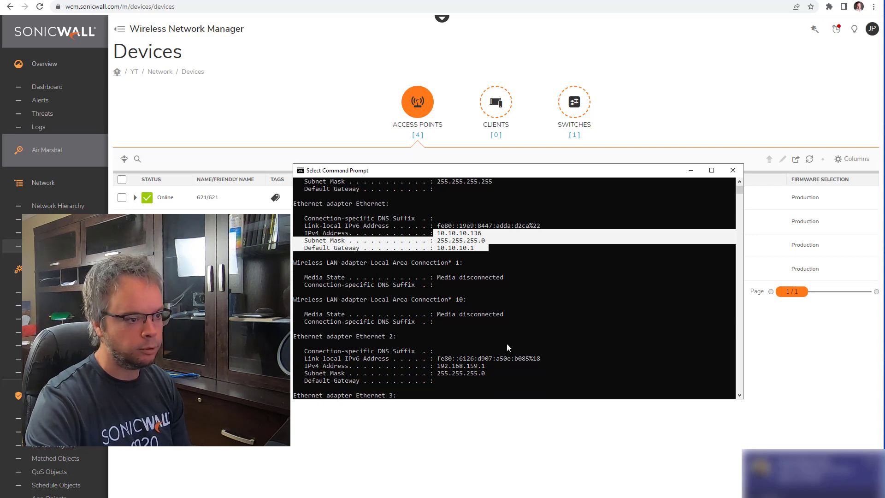
pyautogui.scroll(-1, 507, 347)
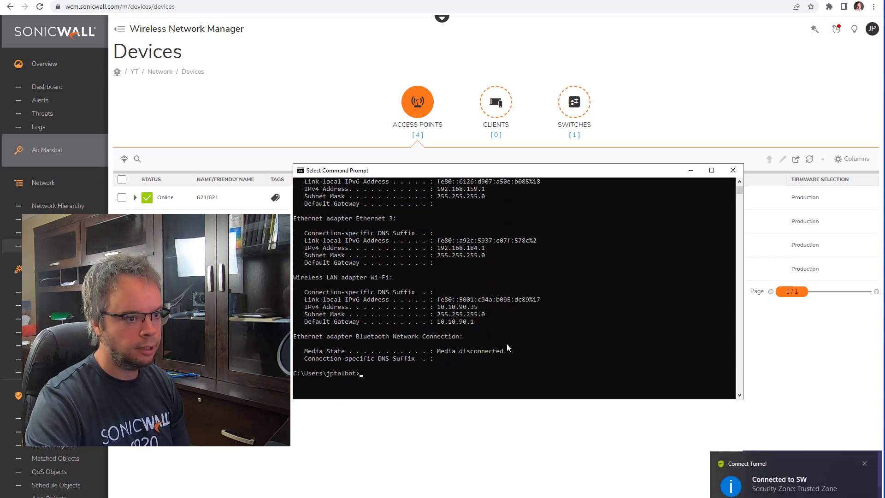
pyautogui.moveTo(439, 310); pyautogui.dragTo(473, 312)
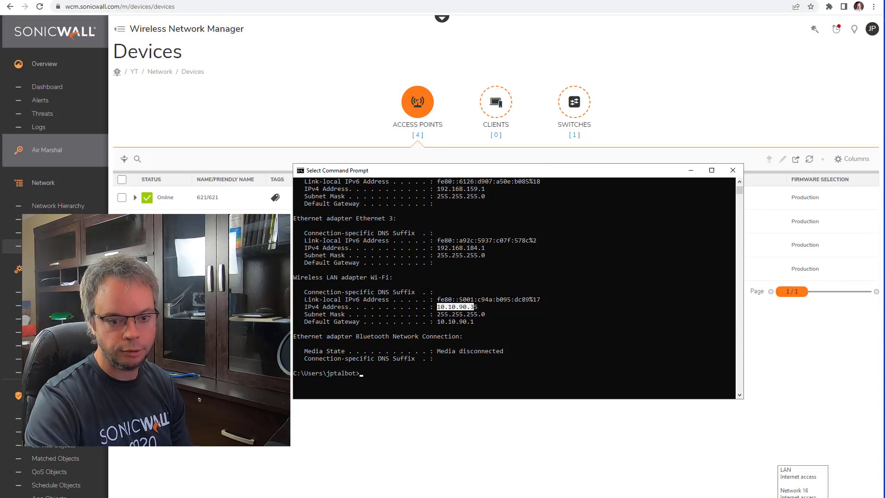
pyautogui.click(804, 497)
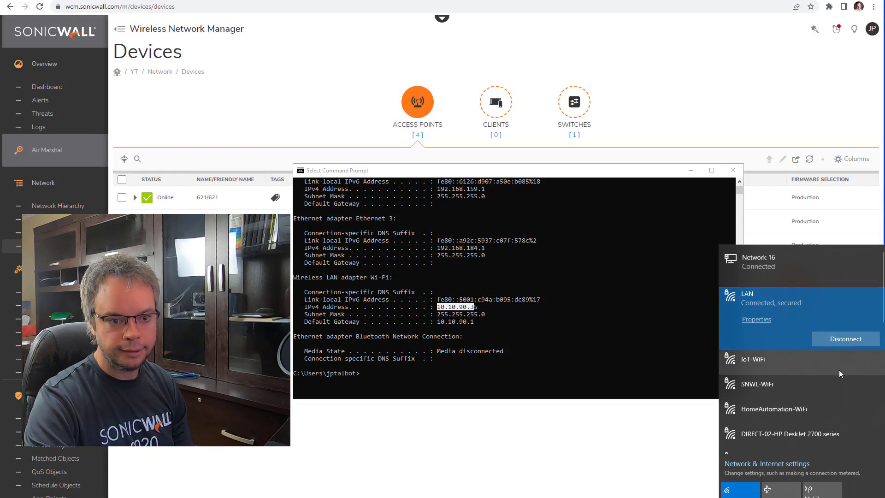
pyautogui.scroll(-3, 839, 370)
# Step: Join the secured VOIP Wi-Fi network using its security key
pyautogui.click(806, 390)
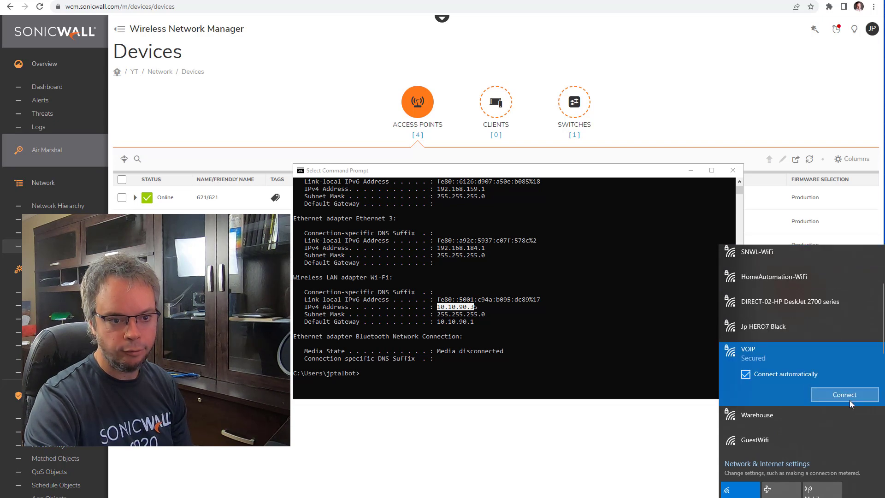
pyautogui.press('Return')
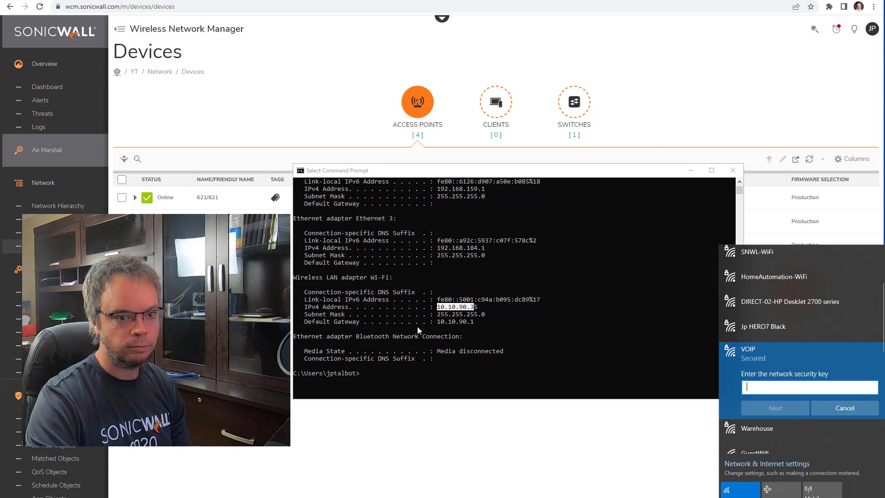
pyautogui.write('********')
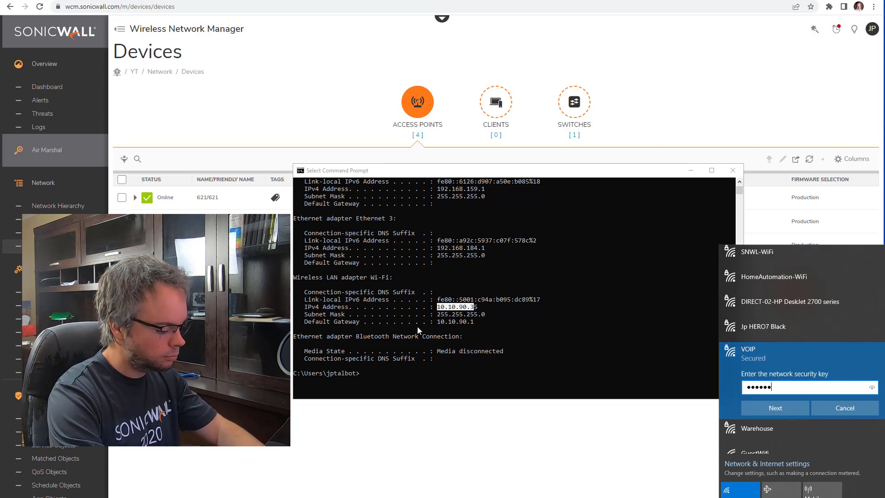
pyautogui.press('Return')
pyautogui.press('Return')
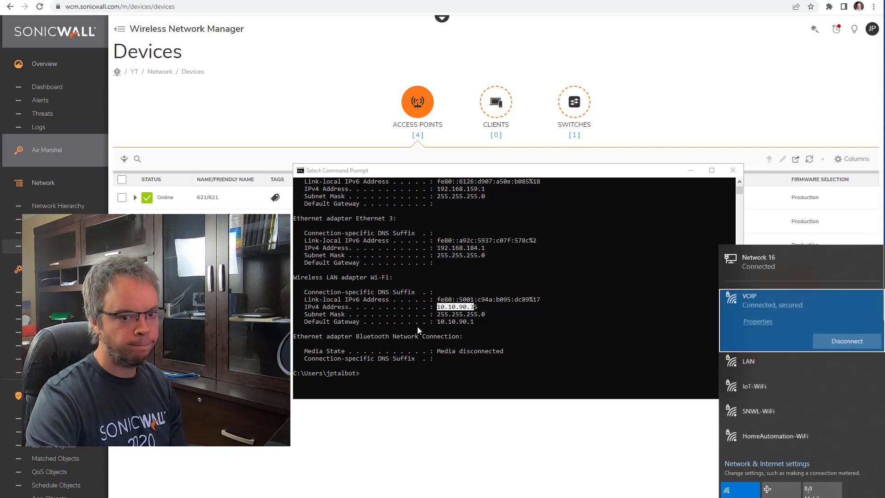
# Step: Rerun ipconfig and highlight the new Wi-Fi address 10.10.99.189
pyautogui.click(417, 327)
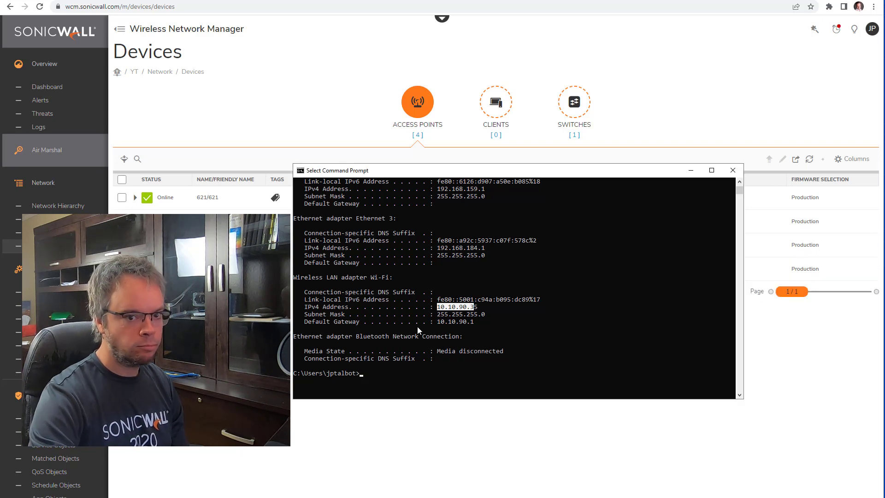
pyautogui.write('ipconfig')
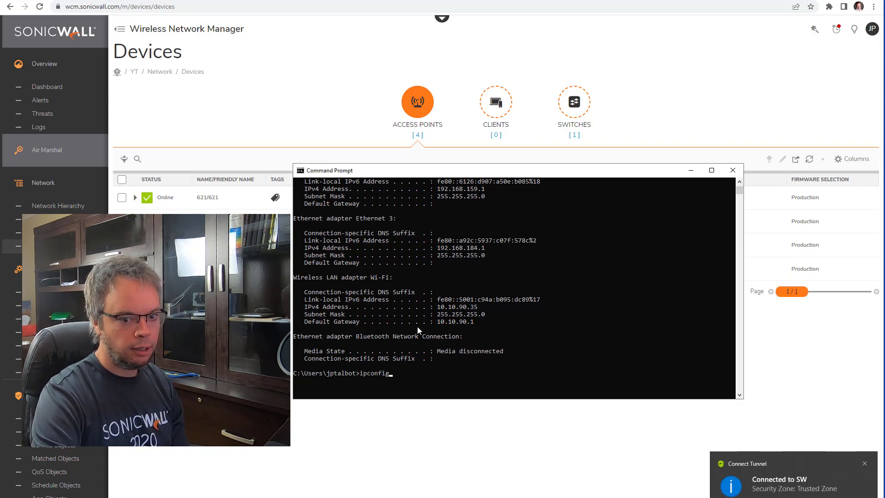
pyautogui.press('Return')
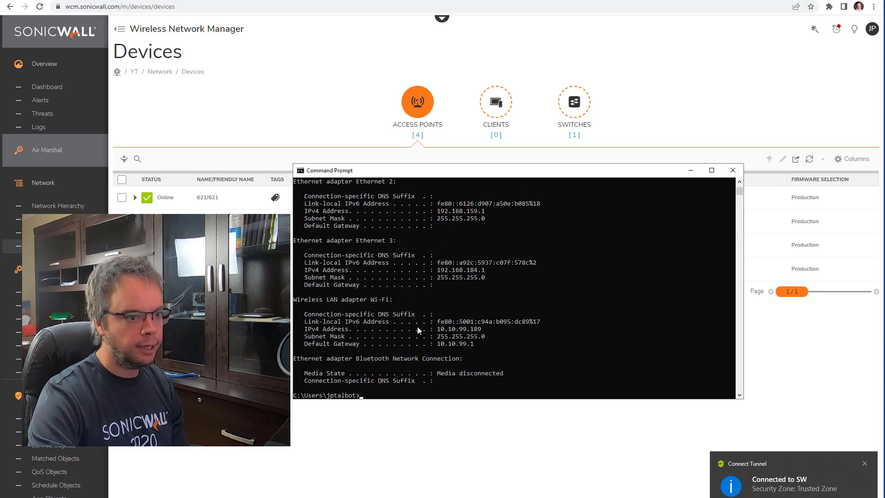
pyautogui.moveTo(439, 330); pyautogui.dragTo(467, 334)
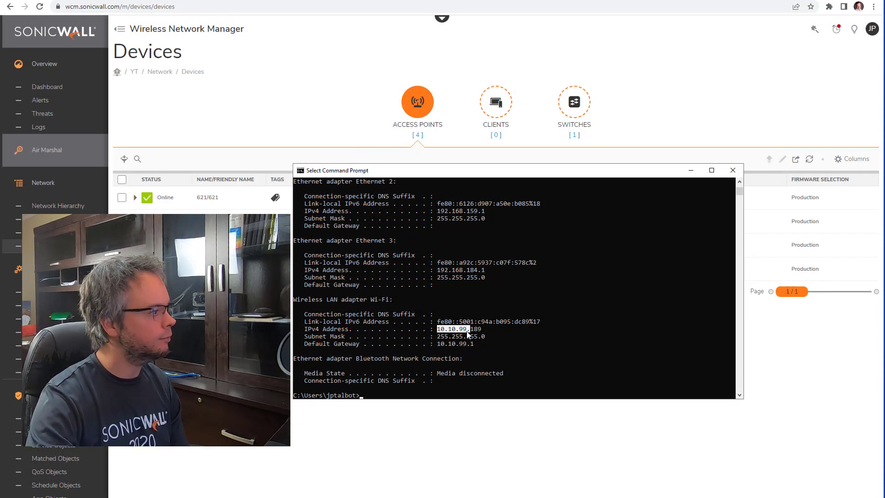
# Step: Join the Warehouse Wi-Fi network with its security key and answer the discoverability prompt
pyautogui.click(820, 497)
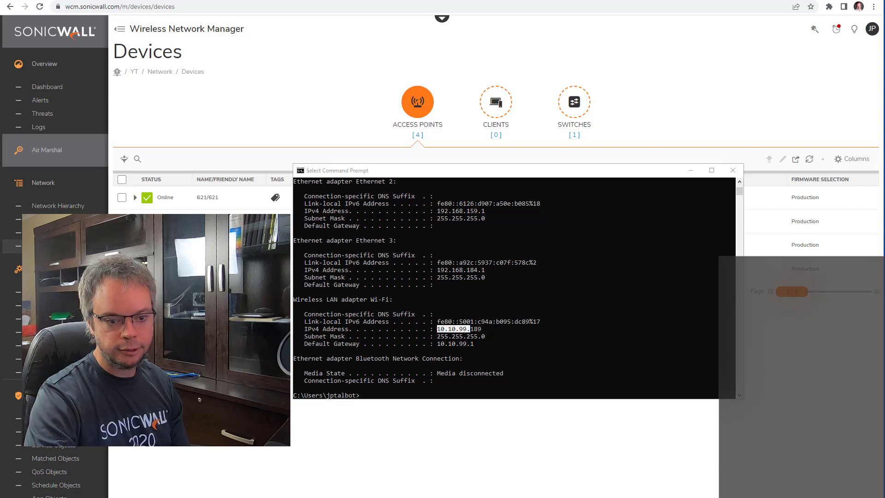
pyautogui.scroll(-3, 814, 397)
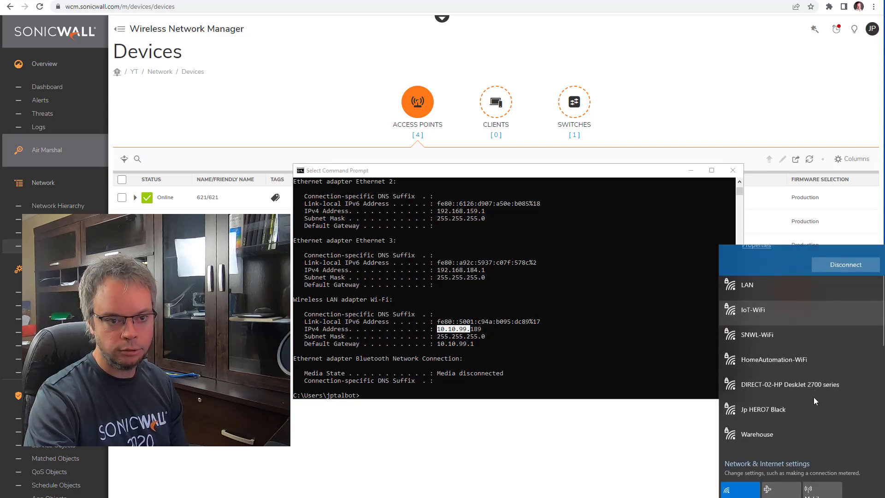
pyautogui.click(837, 408)
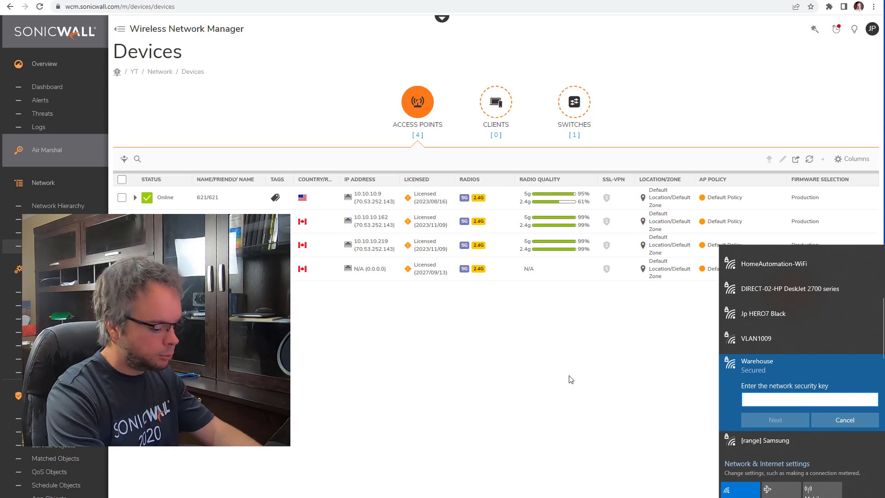
pyautogui.write('**********')
pyautogui.press('Return')
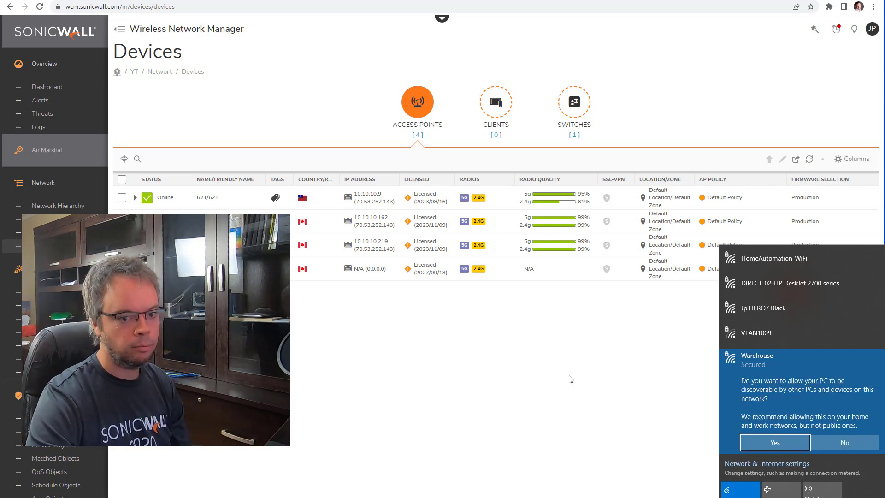
pyautogui.press('Return')
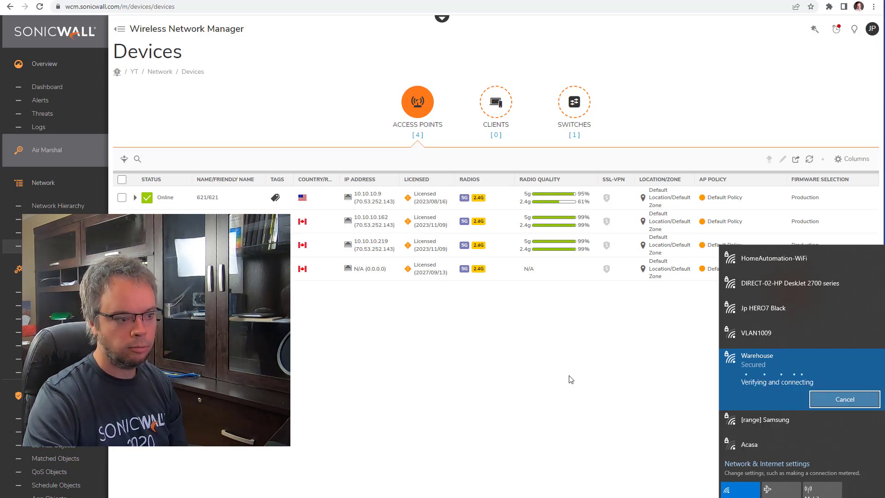
# Step: Rerun ipconfig to confirm the Wi-Fi address 10.10.100.198, gateway 10.10.100.1
pyautogui.hotkey('alt', 'Tab')
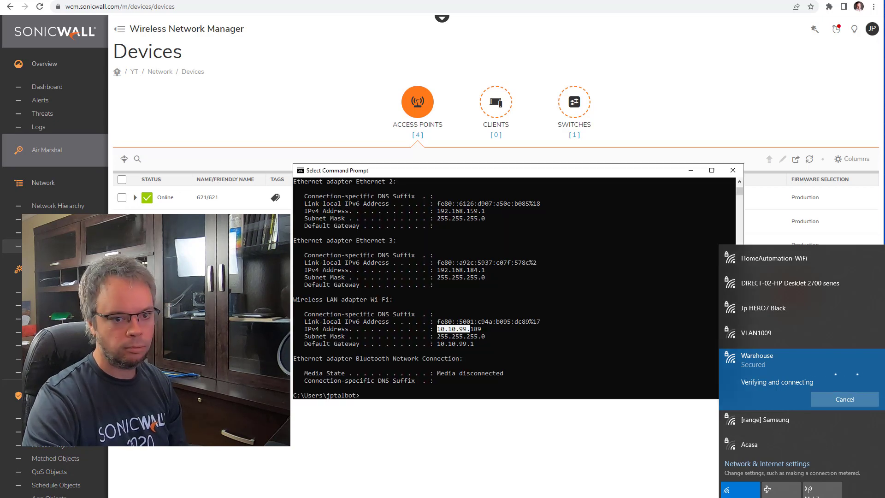
pyautogui.press('Up')
pyautogui.press('Return')
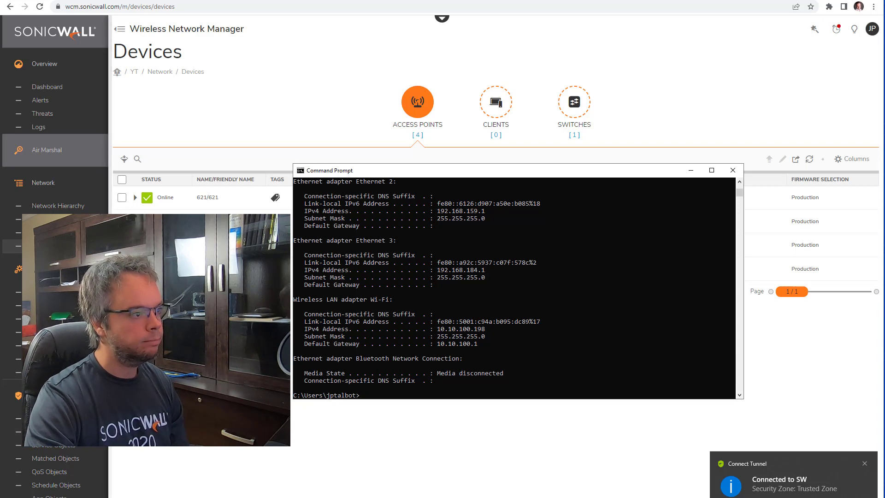
pyautogui.click(245, 403)
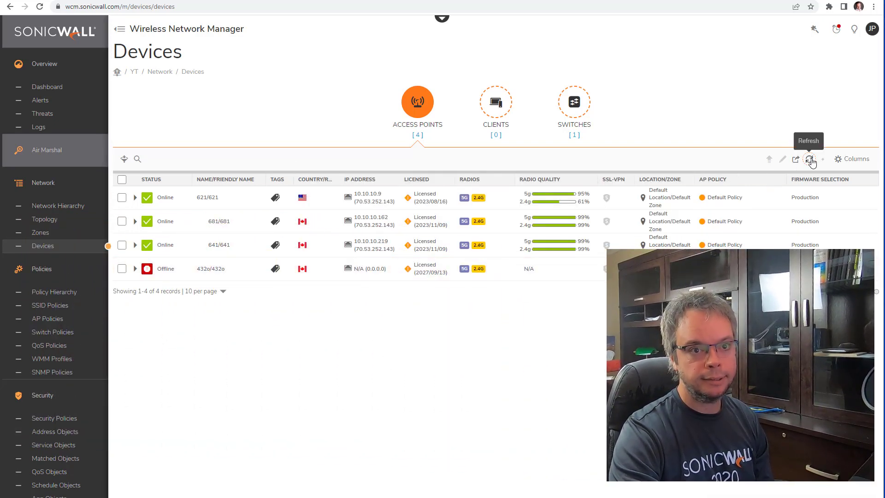
# Step: Refresh Devices, then in Topology expand 432o's clients and open the laptop's full record
pyautogui.click(810, 160)
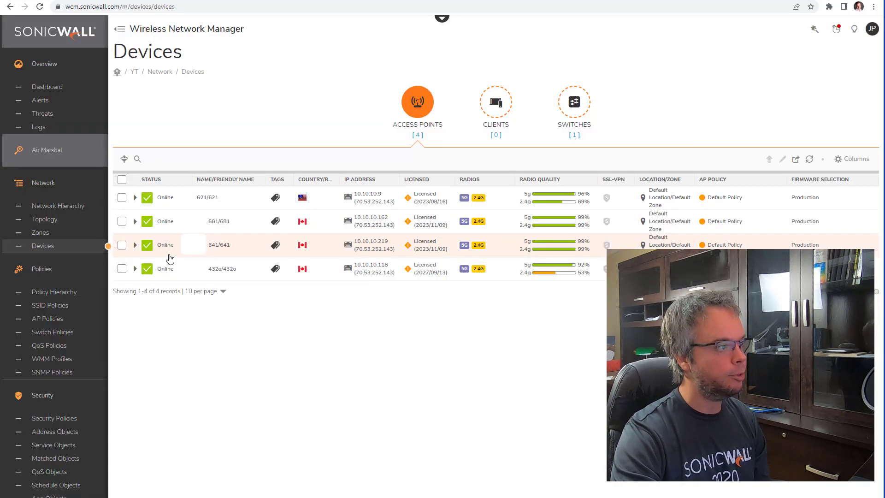
pyautogui.click(79, 209)
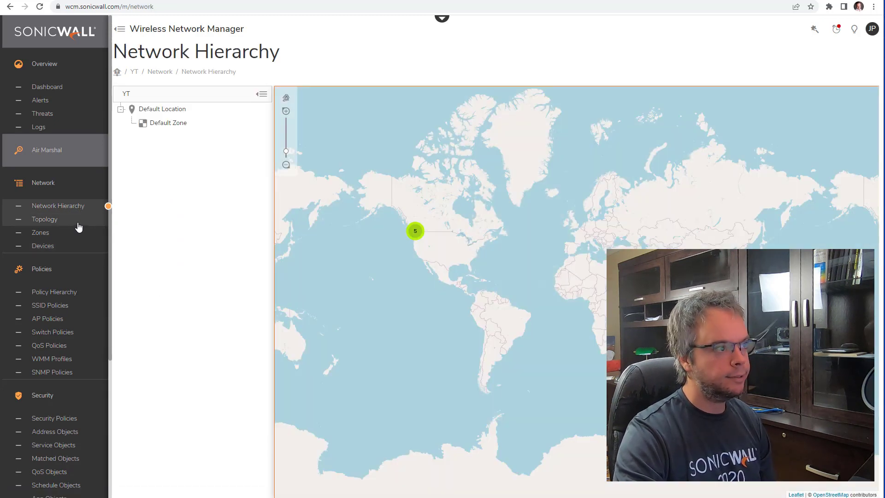
pyautogui.click(79, 225)
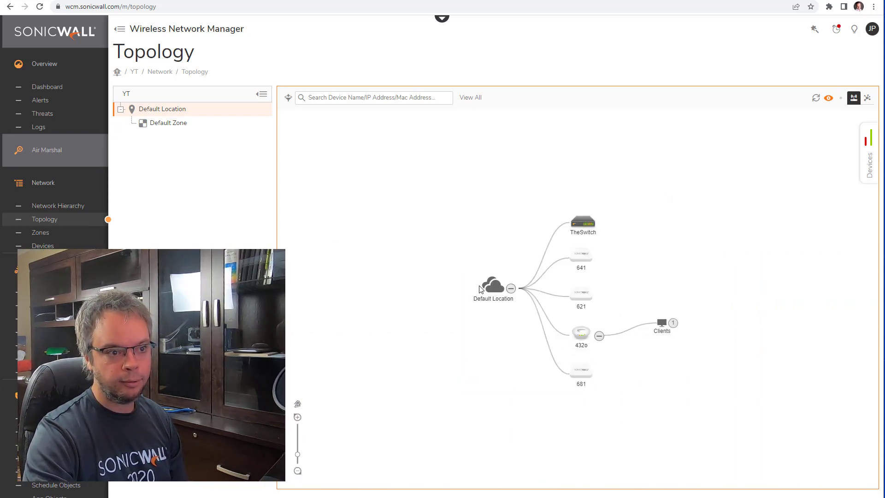
pyautogui.click(665, 324)
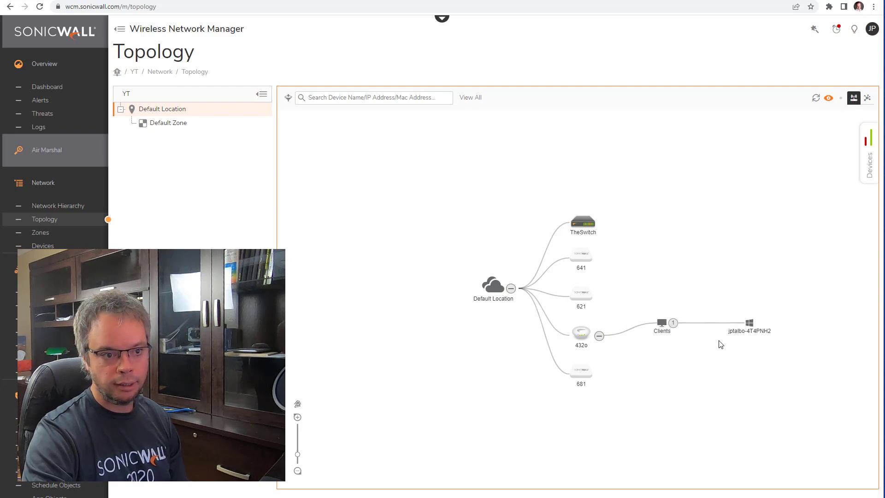
pyautogui.click(750, 327)
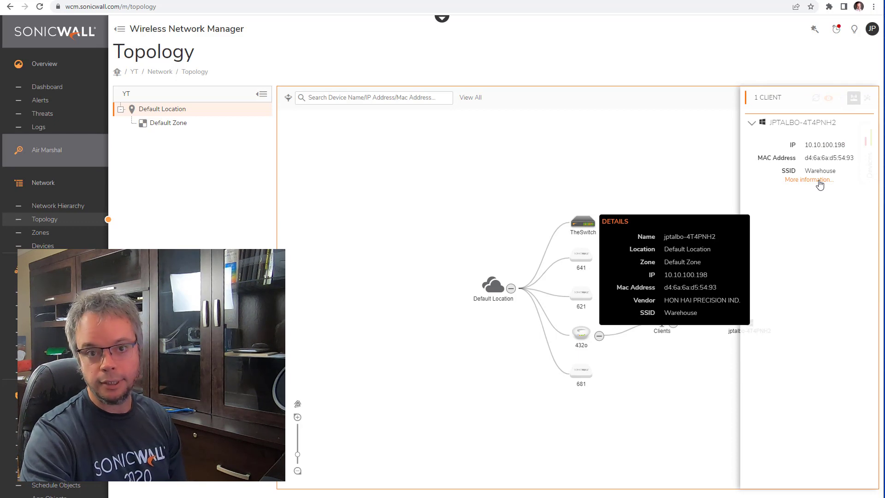
pyautogui.click(819, 180)
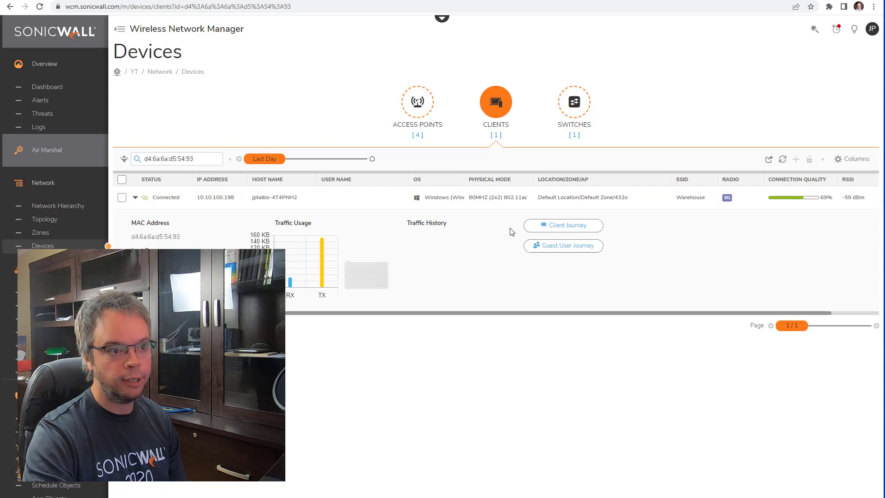
pyautogui.click(555, 228)
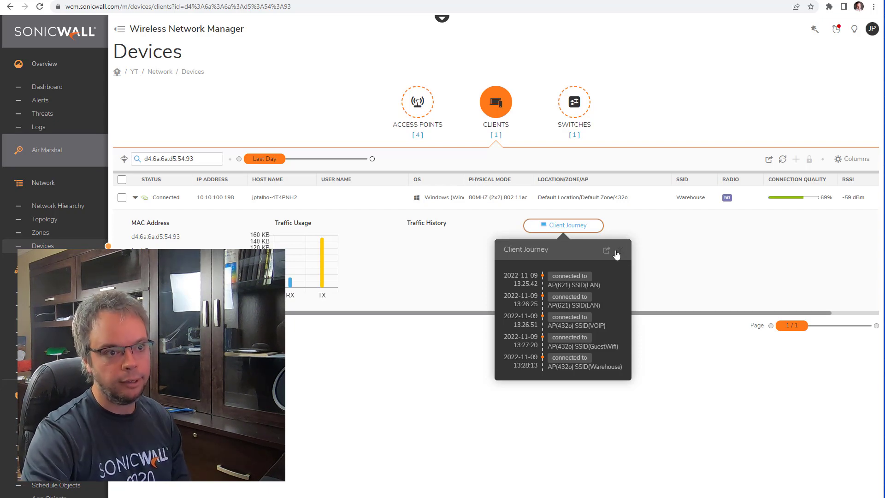
pyautogui.click(617, 253)
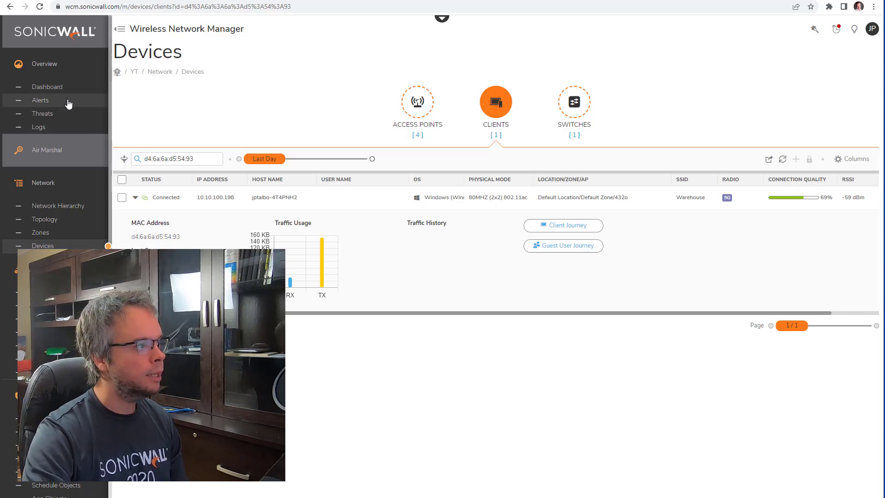
# Step: Open the Air Marshal RF Survey and view its Discovered Clients and Discovered APs lists
pyautogui.click(70, 150)
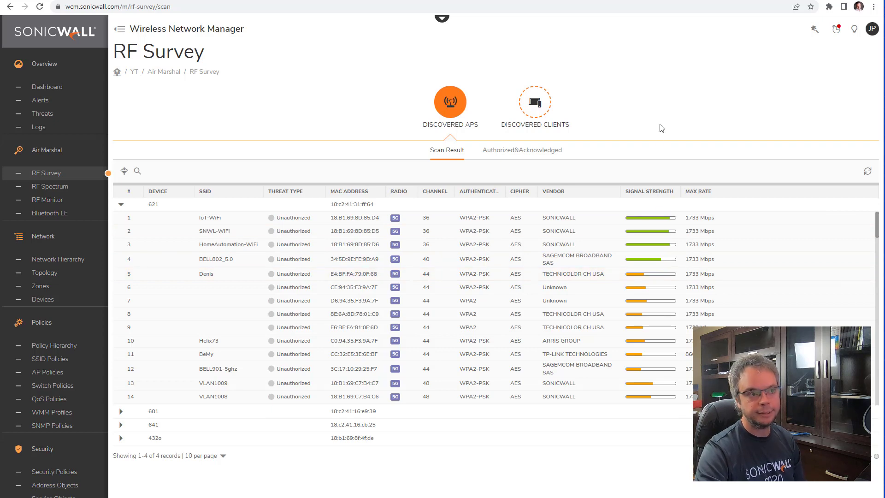
pyautogui.click(550, 105)
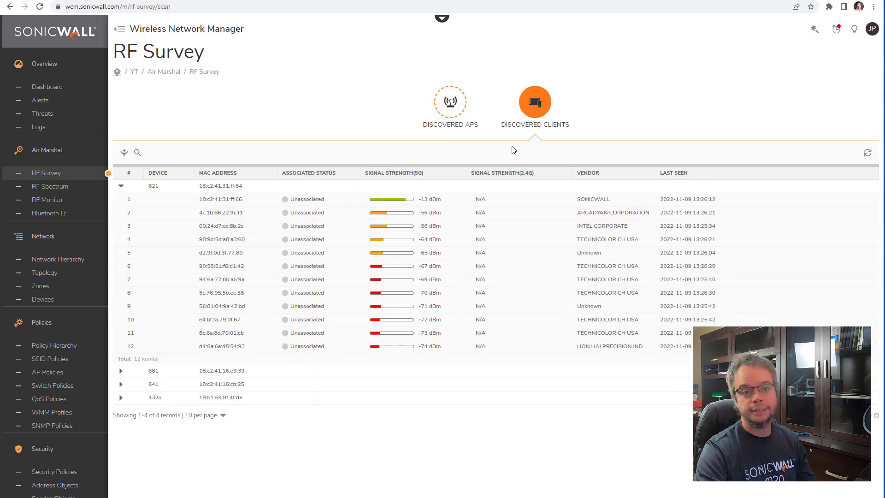
pyautogui.click(458, 100)
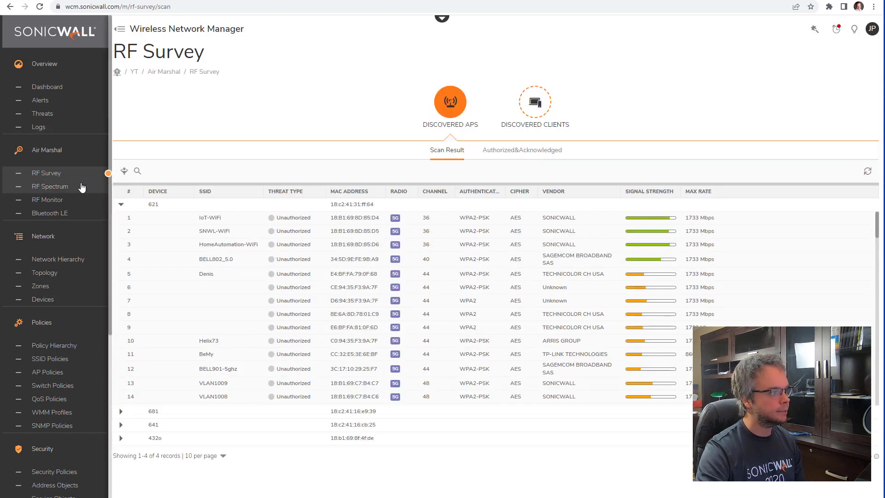
# Step: Open RF Spectrum and view access point 621's 2.4G and 5G spectrum charts
pyautogui.click(46, 189)
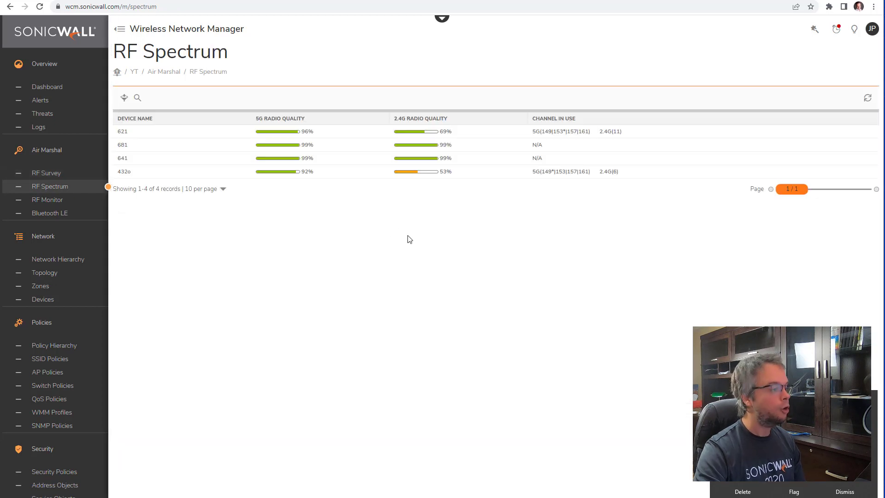
pyautogui.moveTo(834, 134)
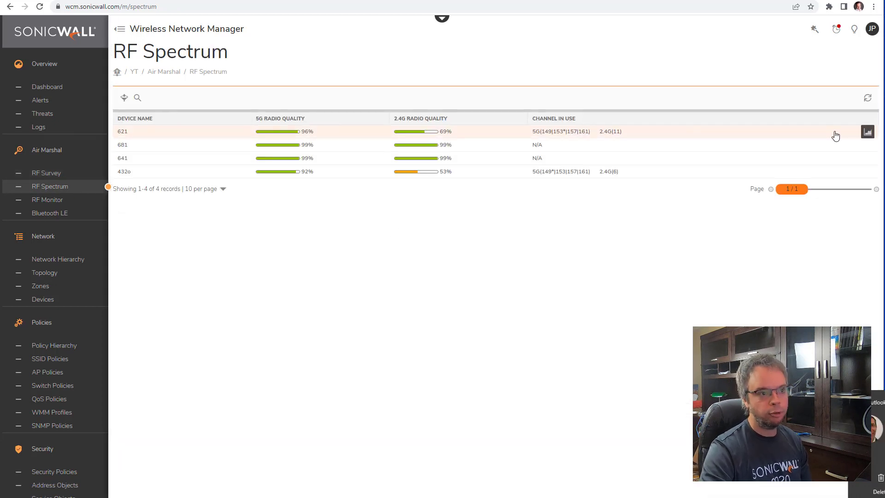
pyautogui.click(868, 134)
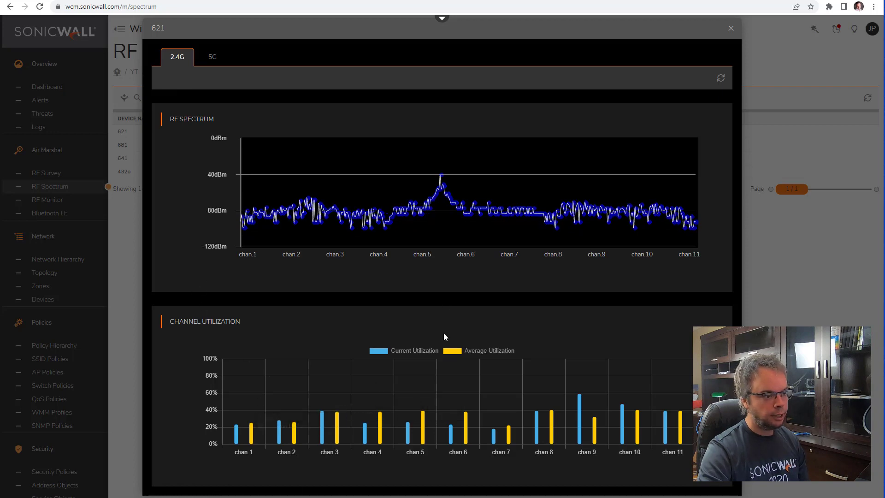
pyautogui.click(213, 59)
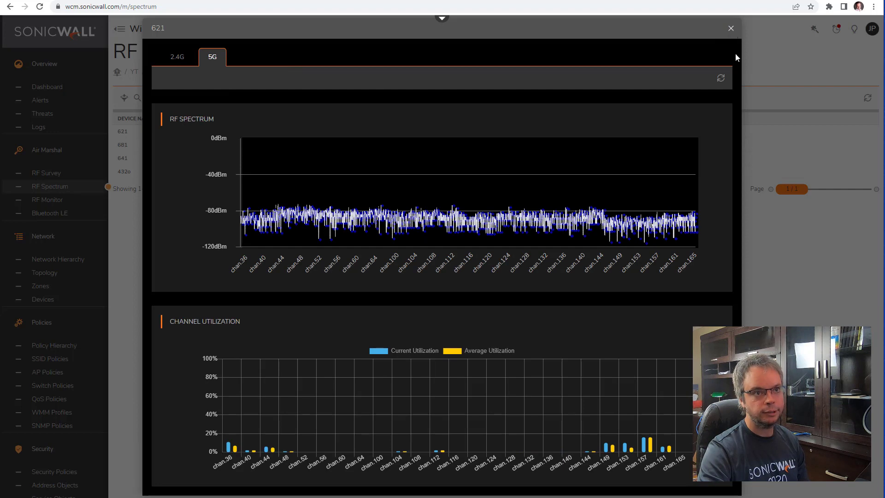
pyautogui.click(730, 28)
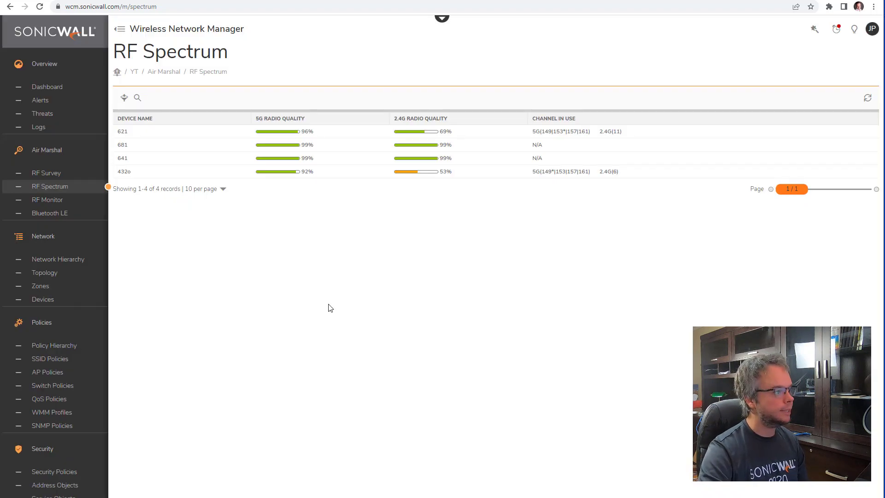